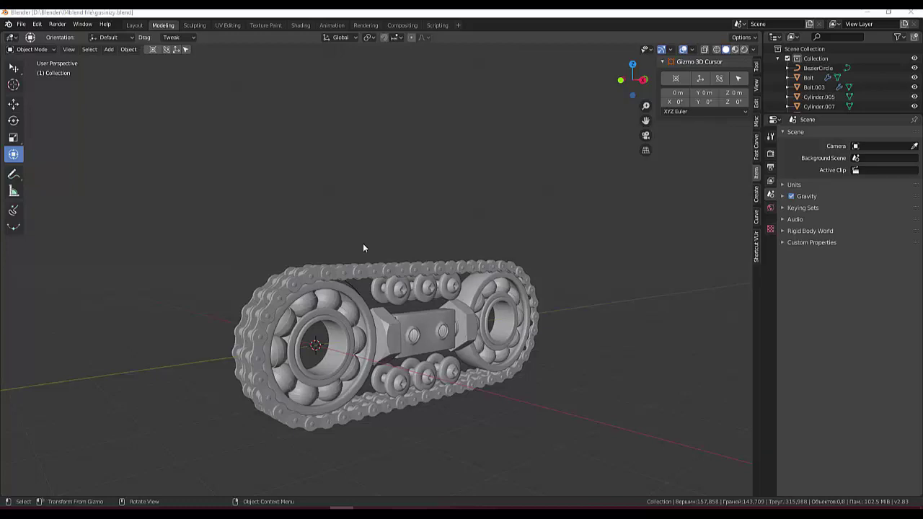
Step: Orbit around the chain assembly and bring up the Add menu's Mesh > Bolt entry
scroll(361, 345, down, 3)
scroll(362, 344, up, 4)
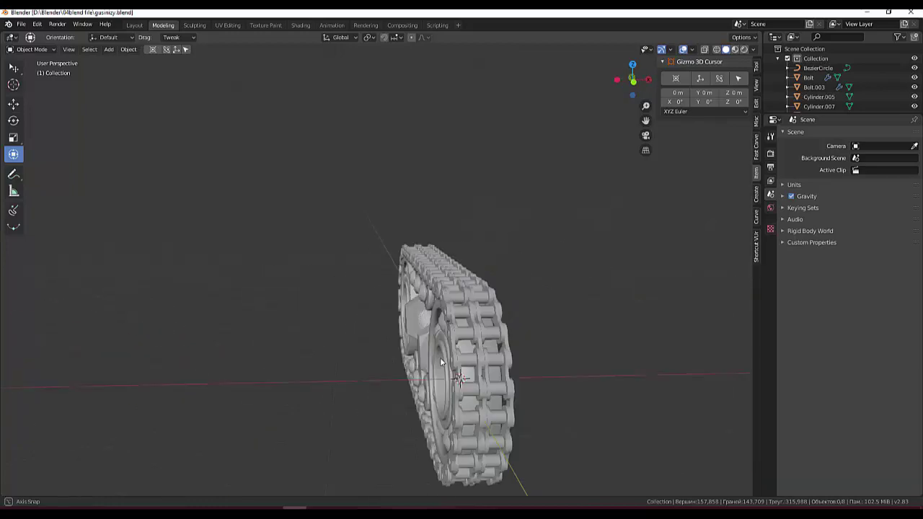
mouse_move(361, 345)
middle_down()
mouse_move(619, 337)
mouse_move(458, 362)
mouse_move(308, 354)
mouse_move(331, 340)
mouse_move(329, 358)
mouse_move(324, 349)
middle_up()
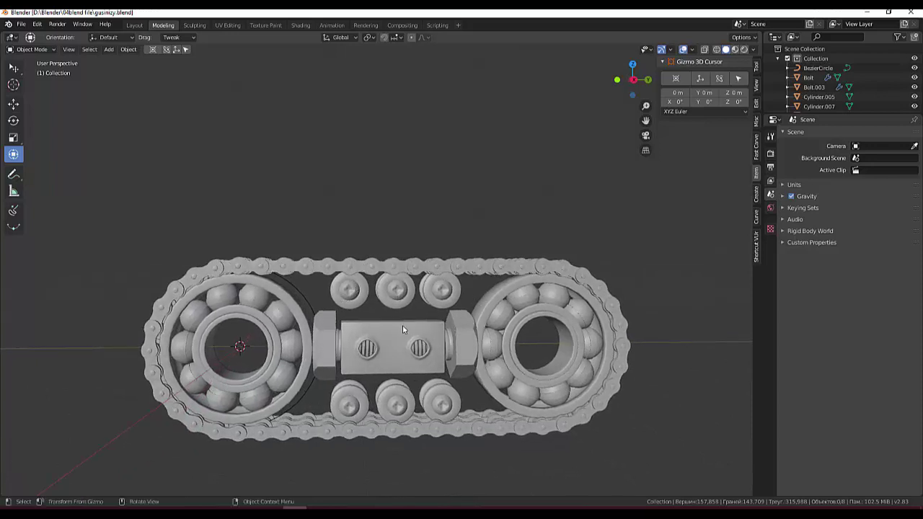
mouse_move(422, 383)
middle_down()
mouse_move(449, 381)
mouse_move(280, 406)
middle_up()
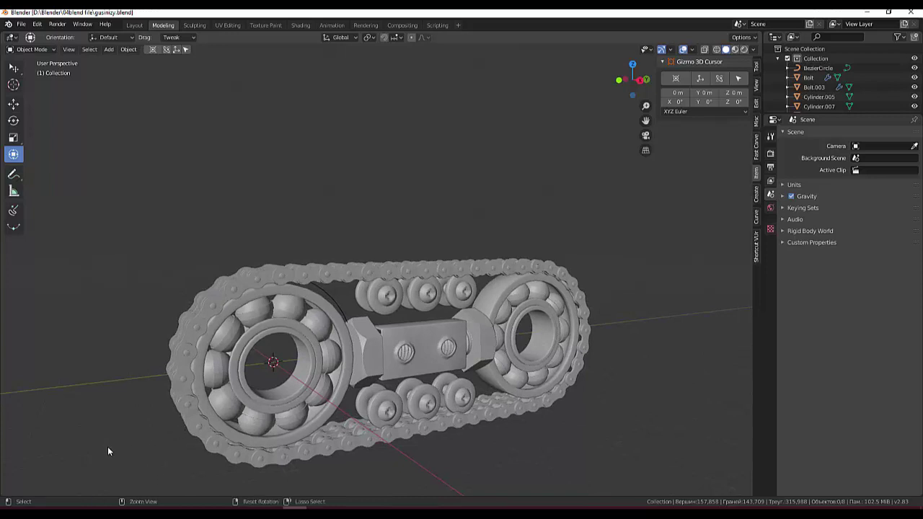
key(shift+a)
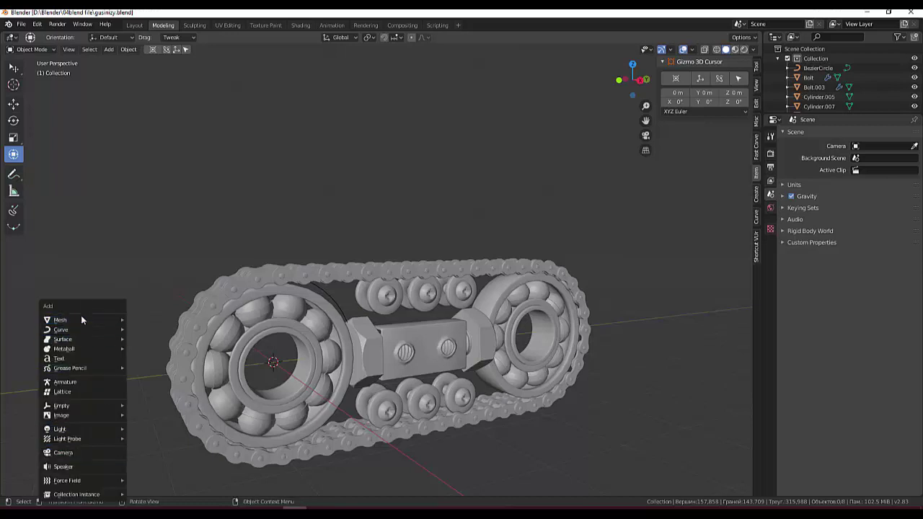
mouse_move(72, 320)
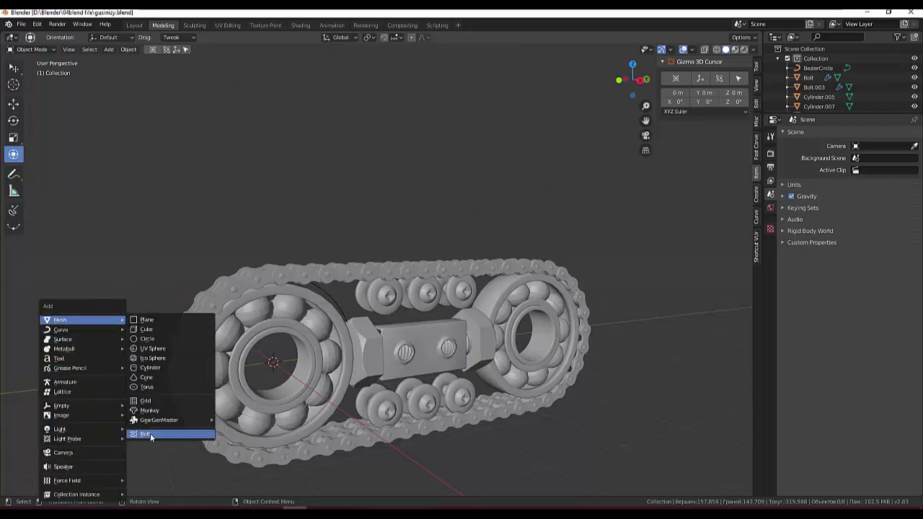
Step: Add a Bolt with Model BOLT, Bit Type NONE and a CAP head at the origin
click(149, 433)
click(83, 219)
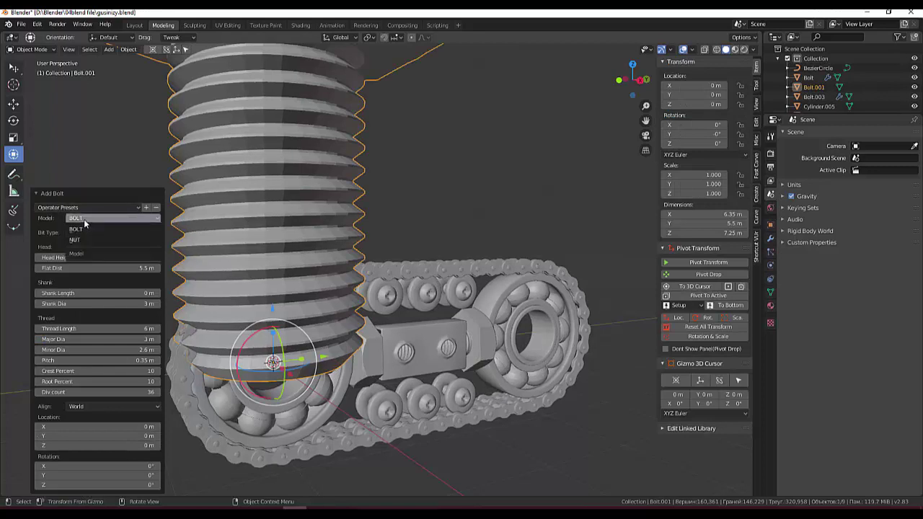
click(84, 225)
click(86, 232)
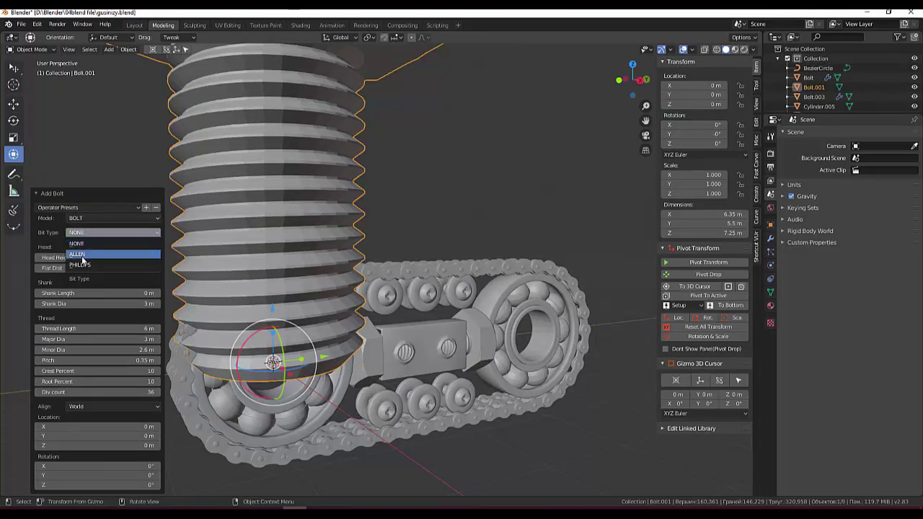
click(98, 244)
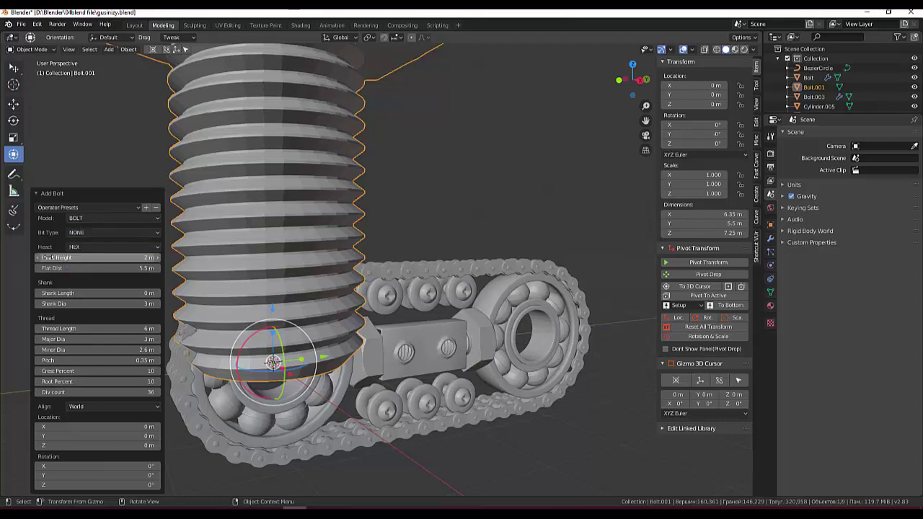
click(99, 247)
click(94, 266)
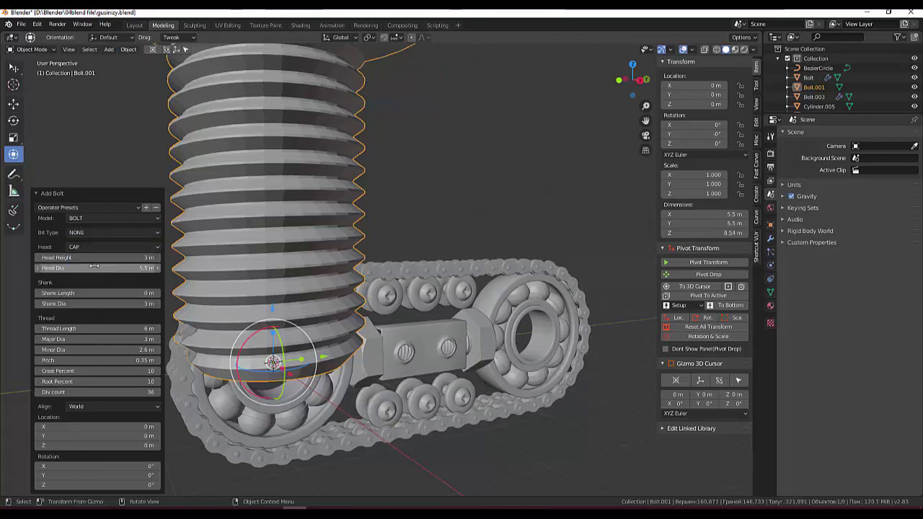
scroll(242, 204, down, 3)
mouse_move(384, 115)
middle_down()
mouse_move(361, 218)
mouse_move(382, 150)
middle_up()
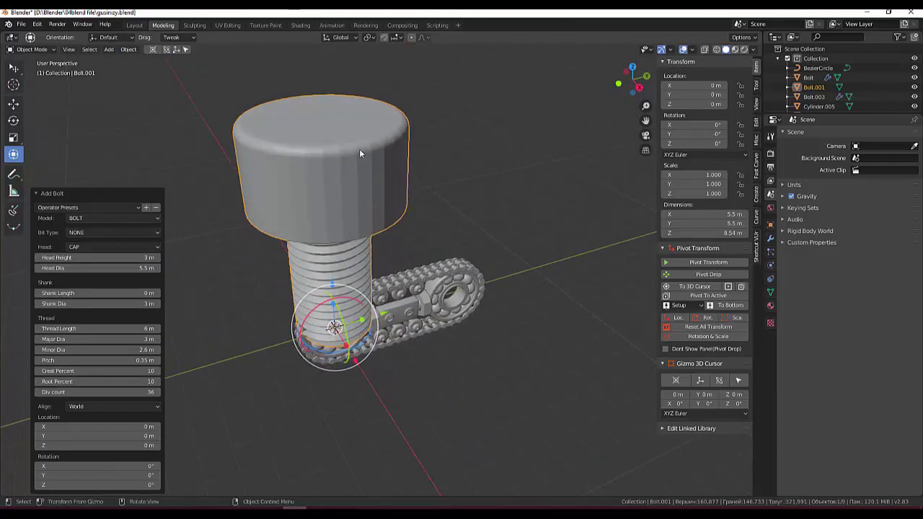
scroll(339, 143, down, 3)
middle_drag(364, 196, 368, 174)
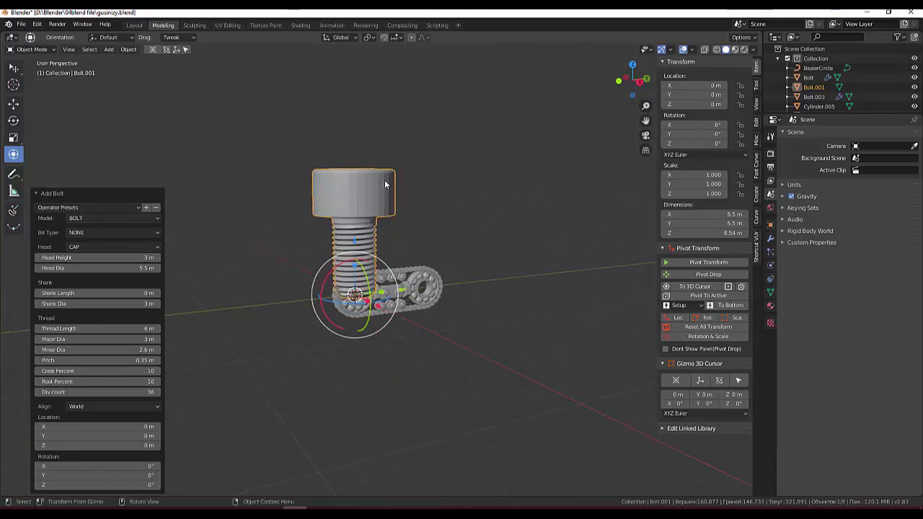
Step: Scale the bolt down and, in Right Orthographic view, slide it under the central block
key(s)
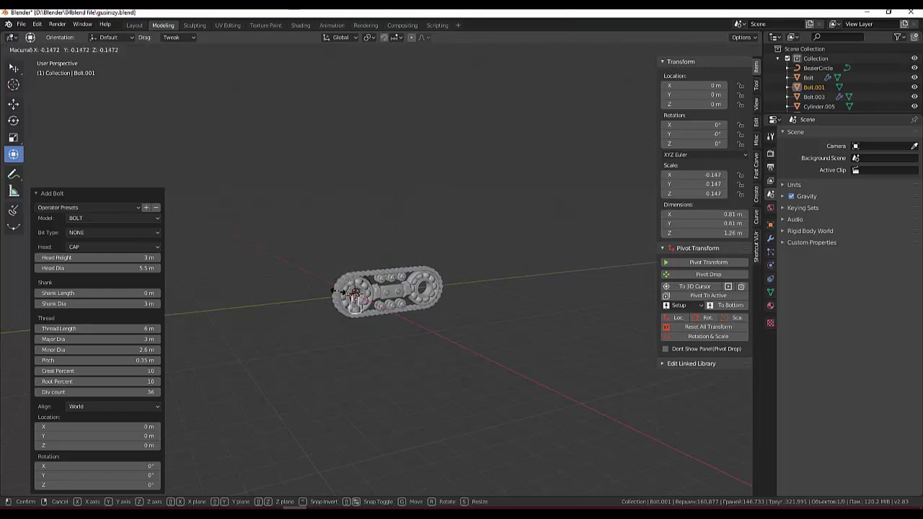
click(386, 367)
scroll(386, 367, up, 3)
key(KP_3)
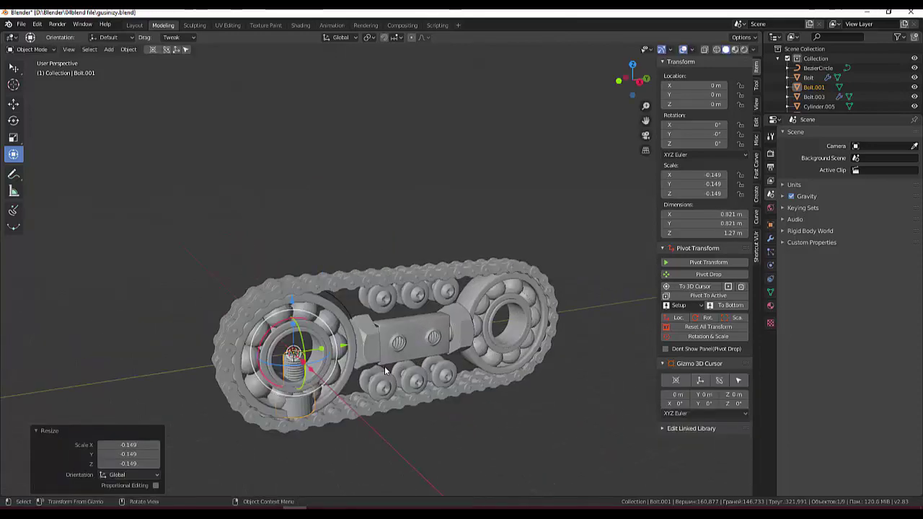
key(KP_5)
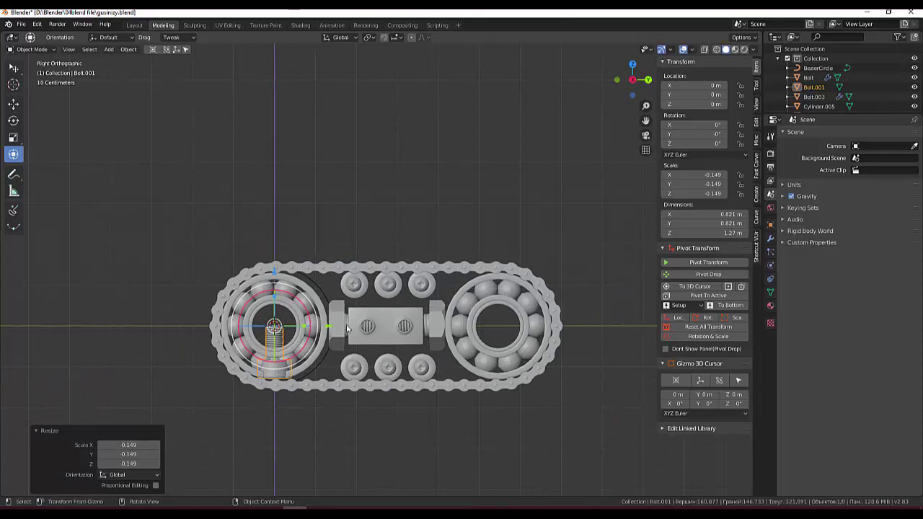
drag(324, 328, 426, 338)
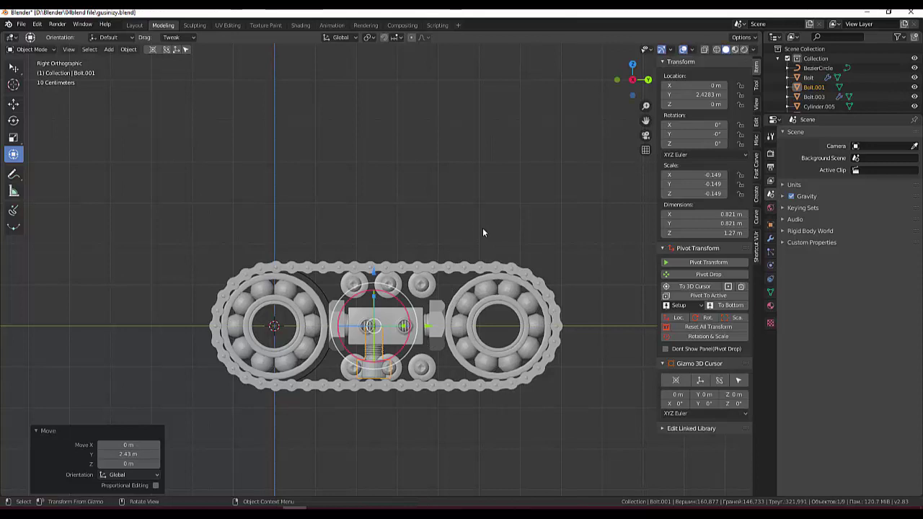
Step: Shrink the bolt further to 0.537 × 0.833 m and lower it to Z −0.4927 m
key(s)
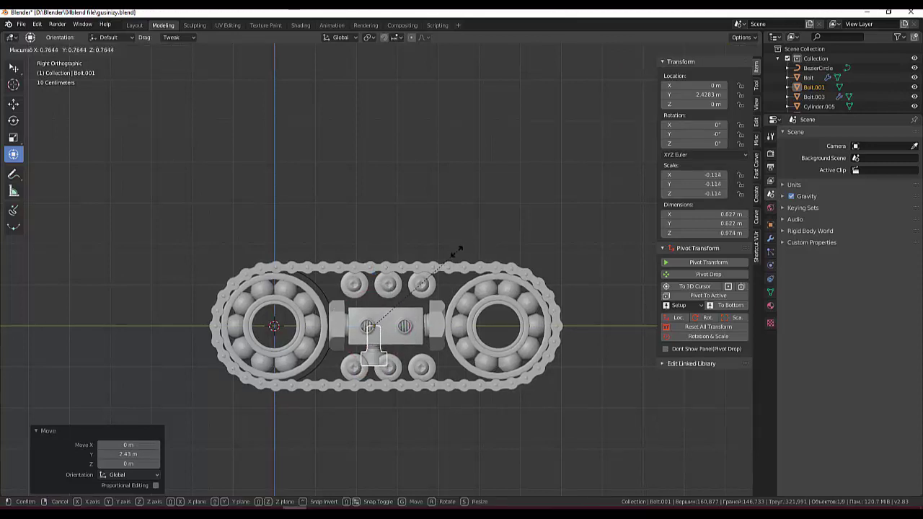
click(443, 257)
key(g)
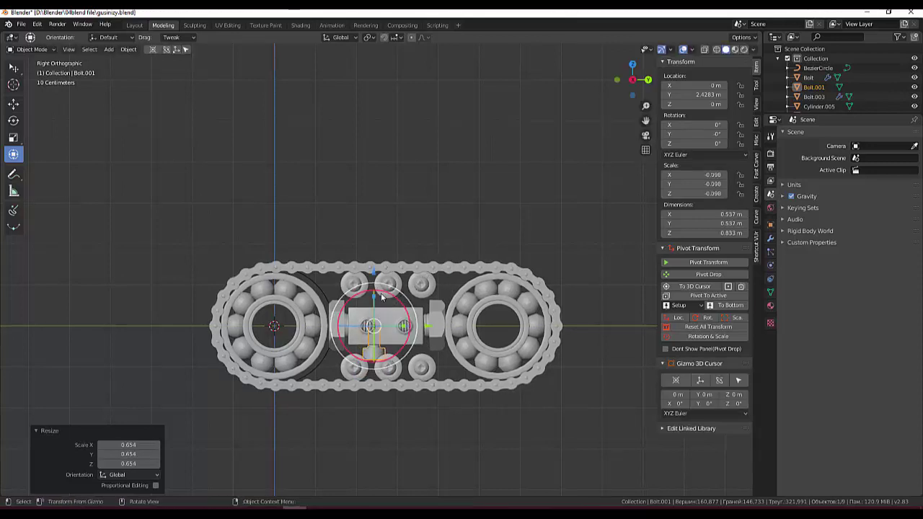
key(z)
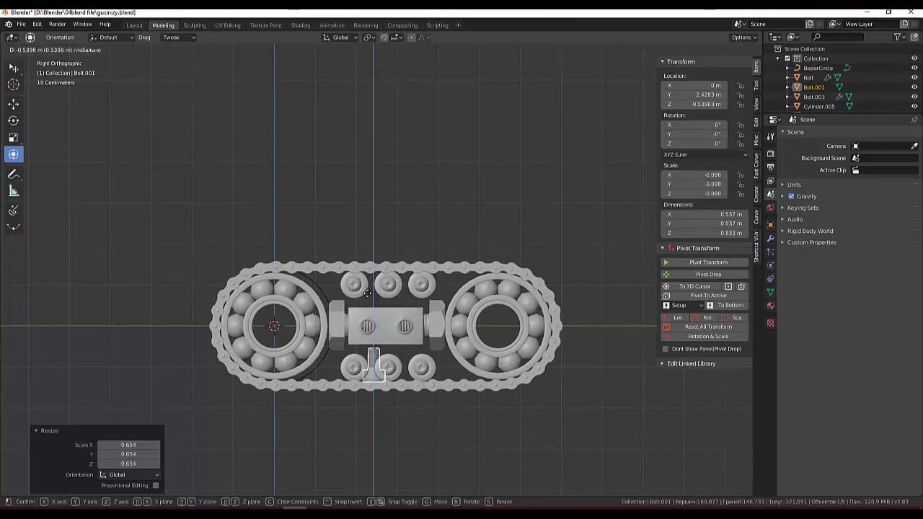
click(368, 289)
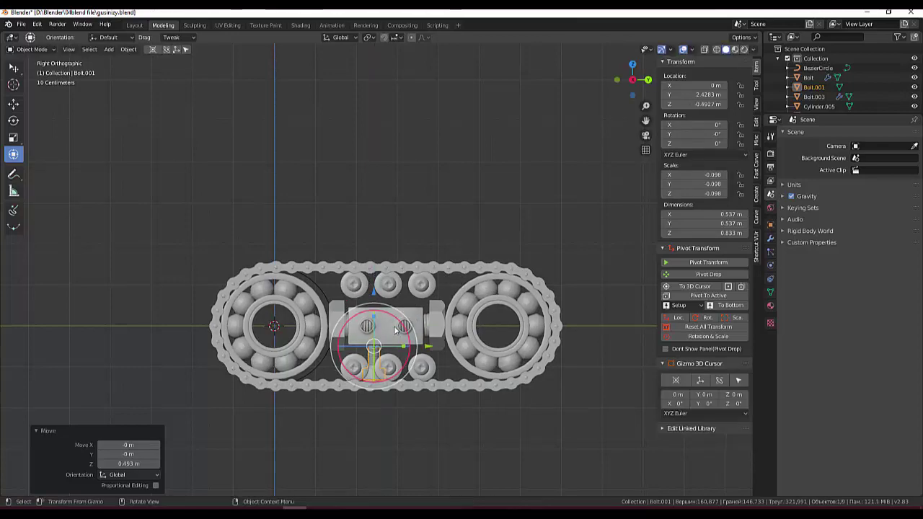
mouse_move(368, 288)
middle_down()
mouse_move(390, 317)
mouse_move(588, 312)
mouse_move(558, 373)
mouse_move(400, 311)
middle_up()
Step: Stretch Bolt.001 to 0.886 m tall and raise it to Z −0.40447 m under the block
scroll(403, 332, up, 3)
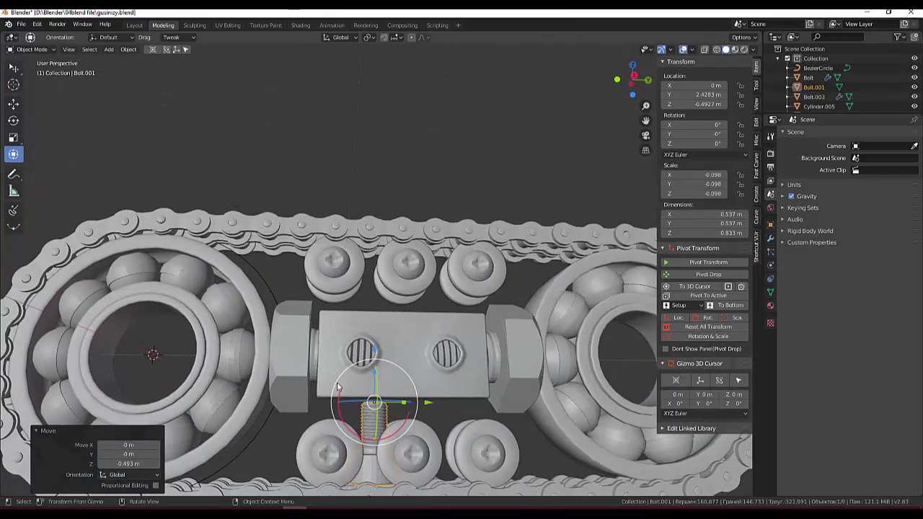
drag(374, 371, 374, 336)
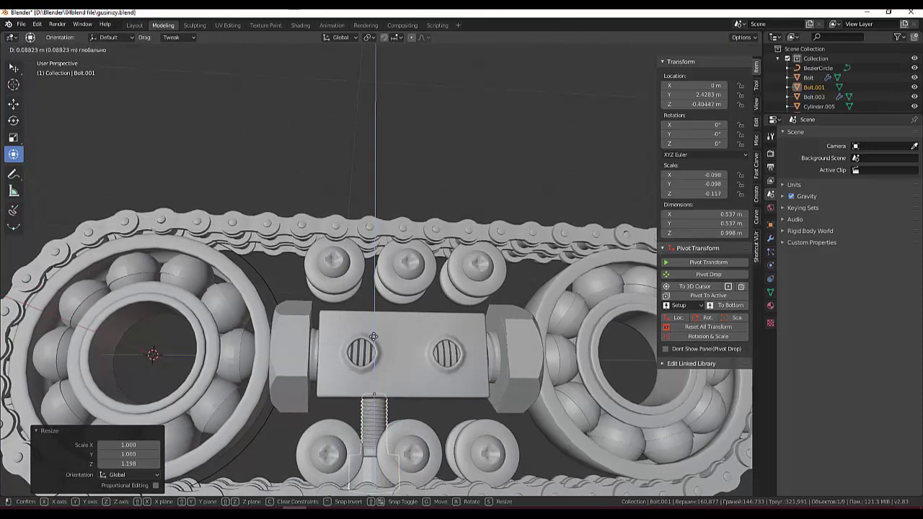
mouse_move(374, 337)
mouse_down()
mouse_move(378, 377)
mouse_move(375, 352)
mouse_up()
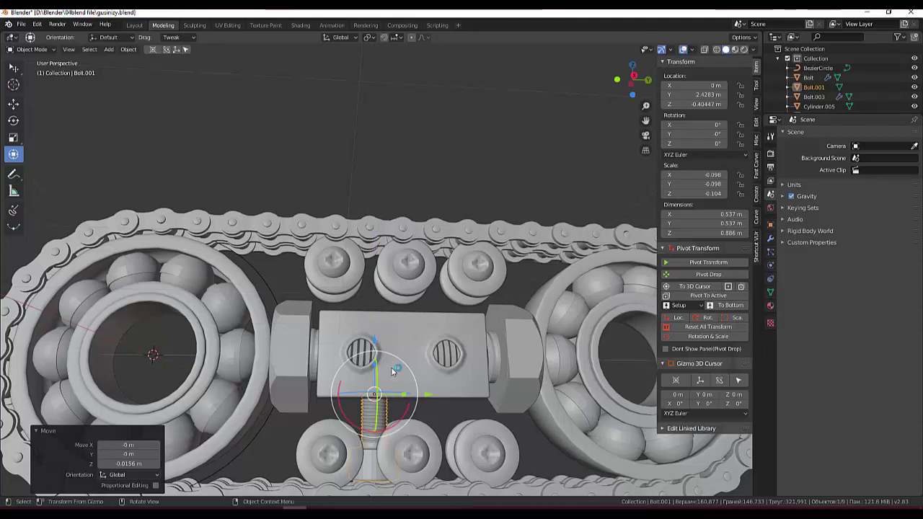
click(424, 394)
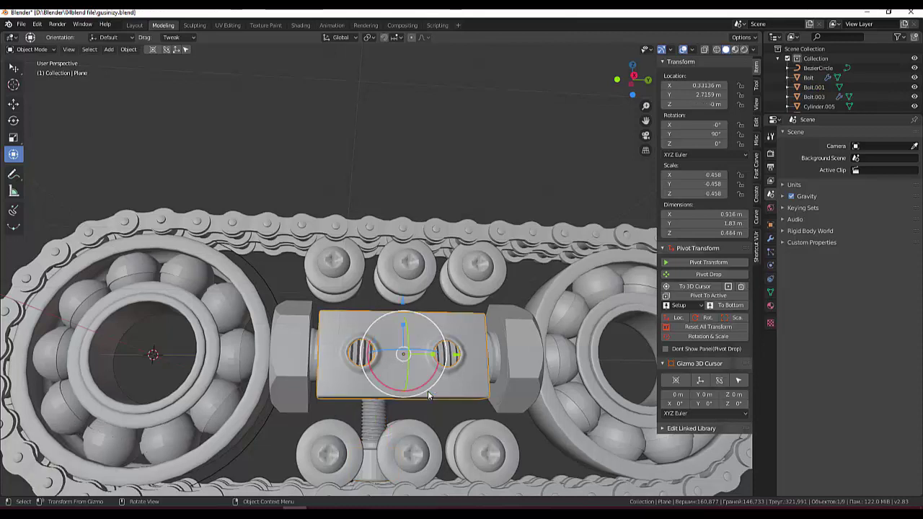
click(373, 423)
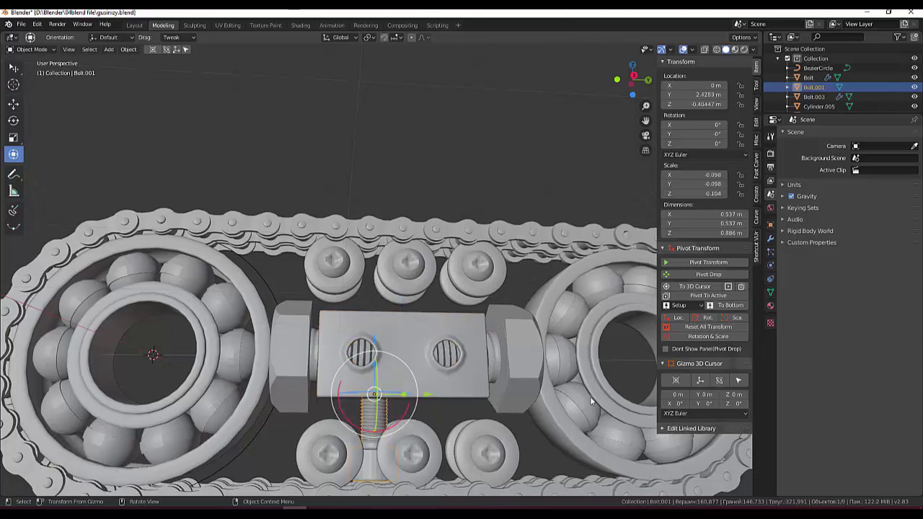
Step: Duplicate the small bolt as Bolt.002, 0.779 m further along Y under the block's second hole
key(shift+d)
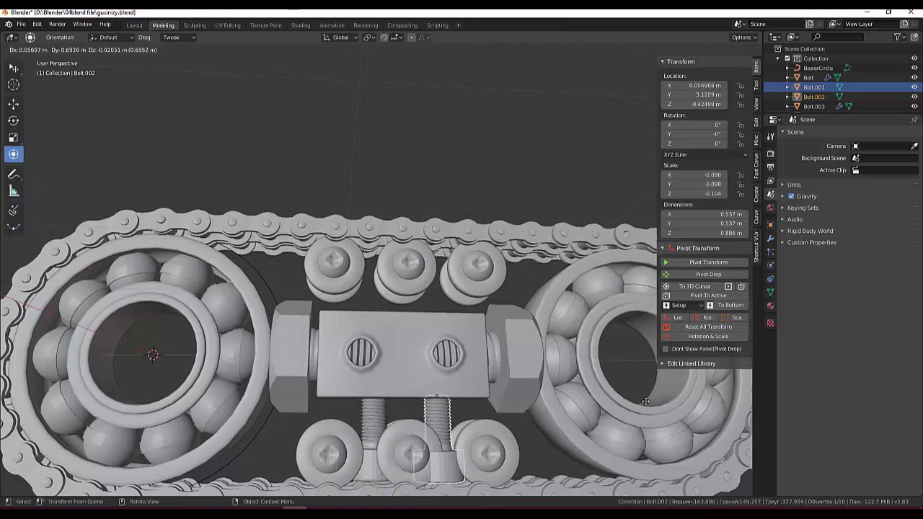
key(y)
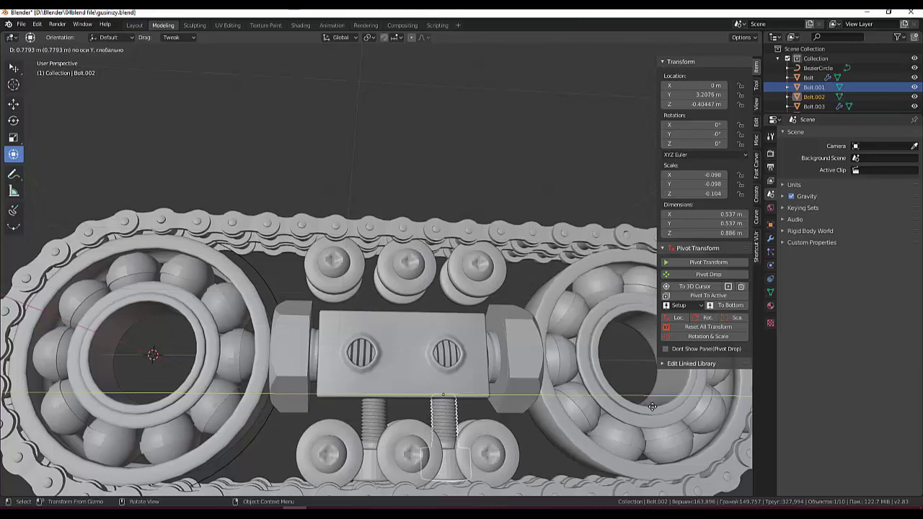
click(651, 406)
mouse_move(644, 406)
middle_down()
mouse_move(581, 395)
mouse_move(517, 402)
middle_up()
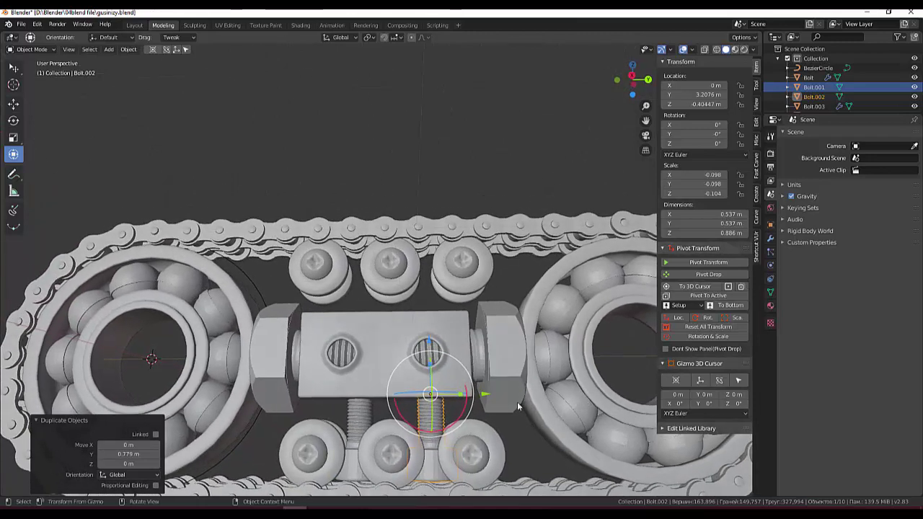
Step: Raise both lower bolts slightly along Z so they sit snug against the block
key(g)
key(z)
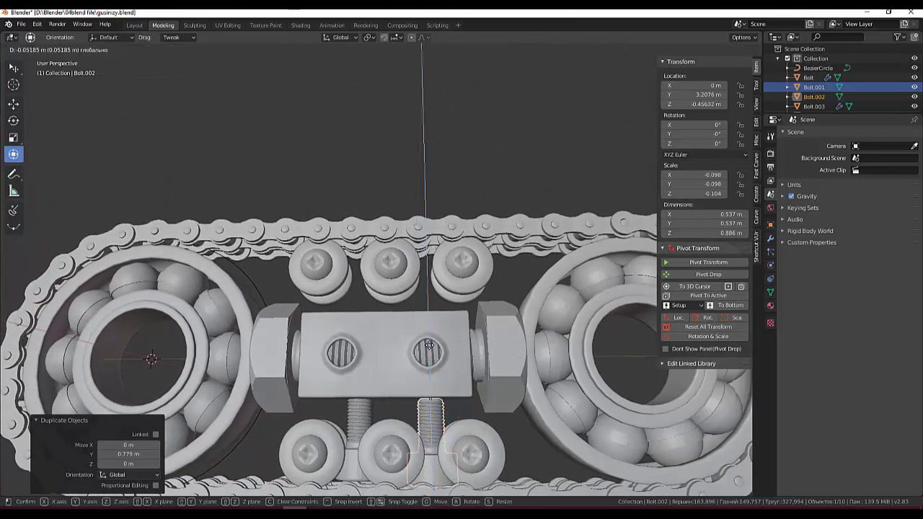
click(429, 343)
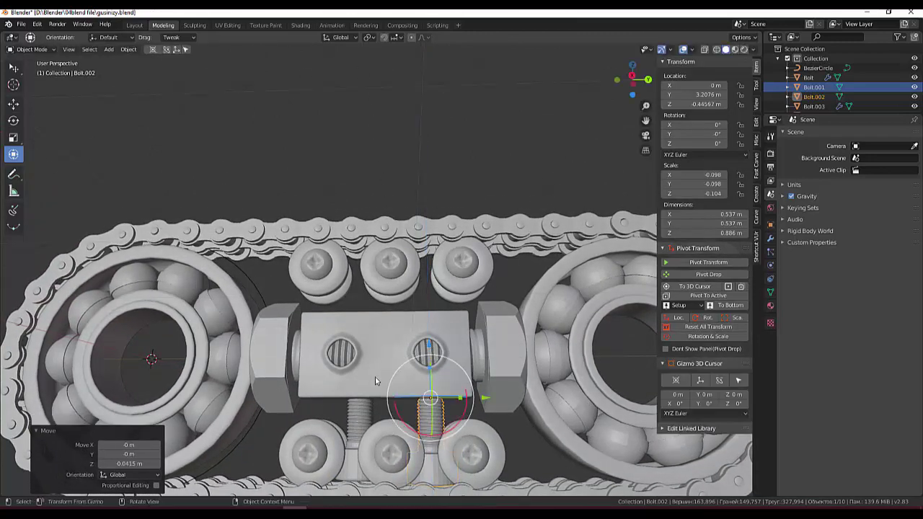
click(366, 413)
key(g)
key(z)
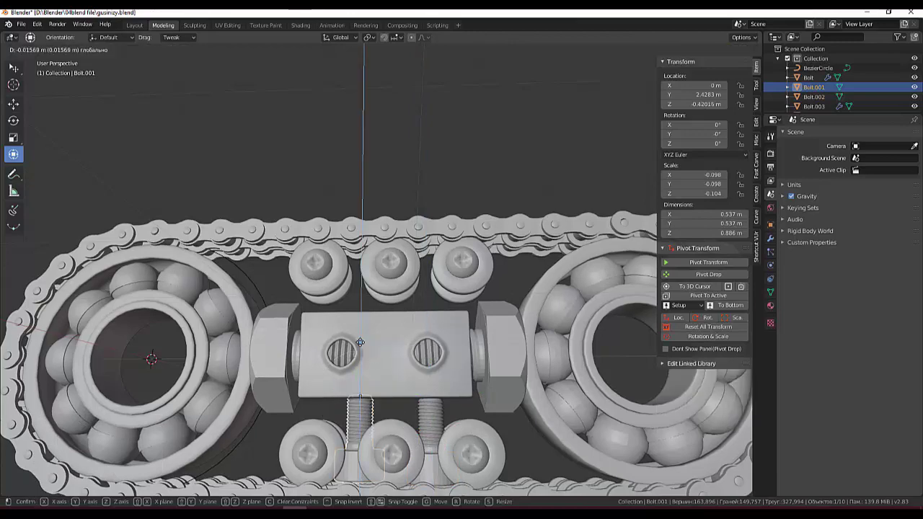
click(360, 343)
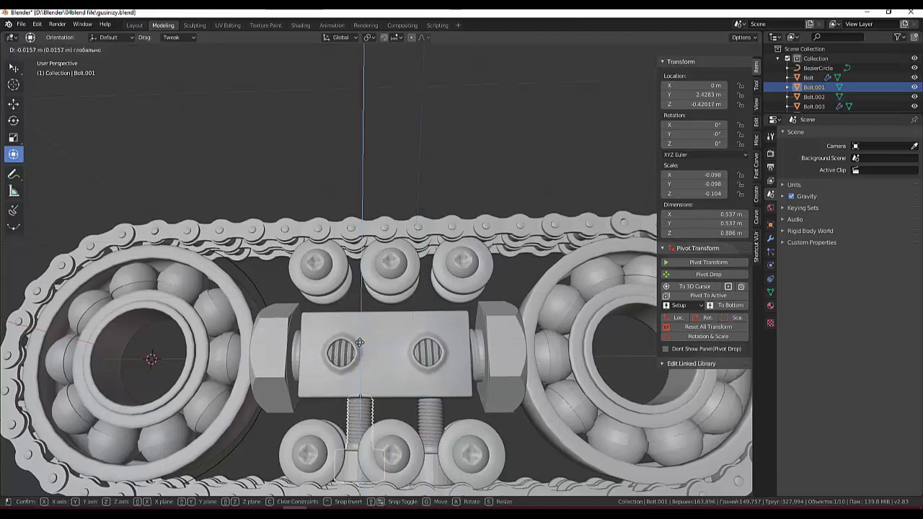
Step: Select both lower bolts together
click(468, 356)
click(428, 353)
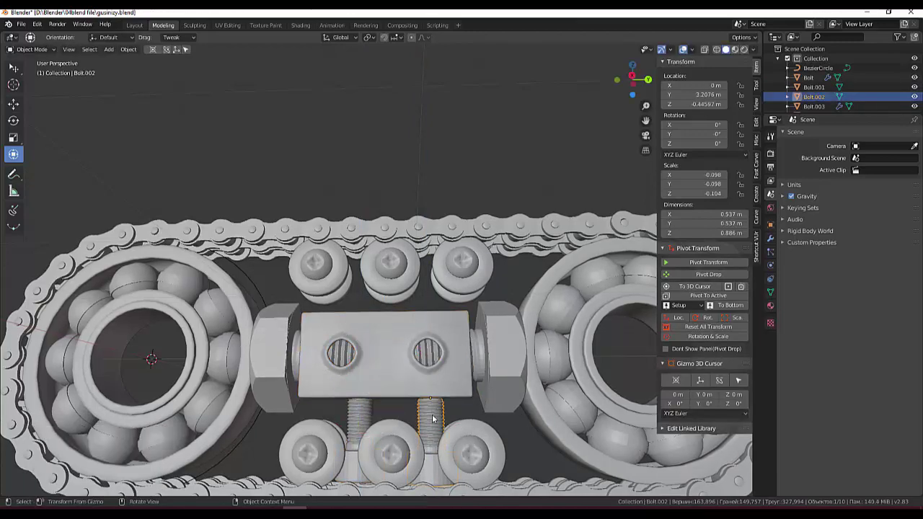
shift+click(362, 418)
mouse_move(457, 403)
middle_down()
mouse_move(475, 404)
mouse_move(232, 336)
middle_up()
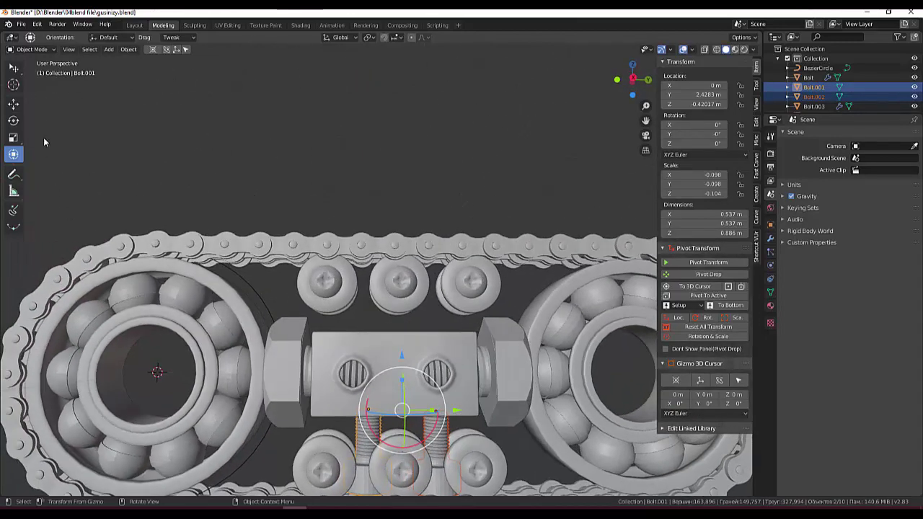
Step: Set the lower bolts' origin to the 3D cursor and bring up the Add Modifier list
click(129, 49)
mouse_move(143, 70)
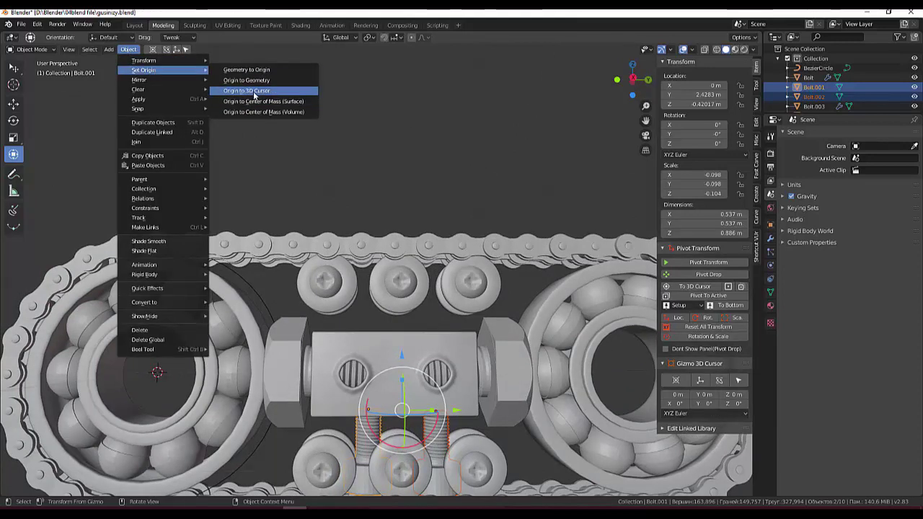
click(256, 92)
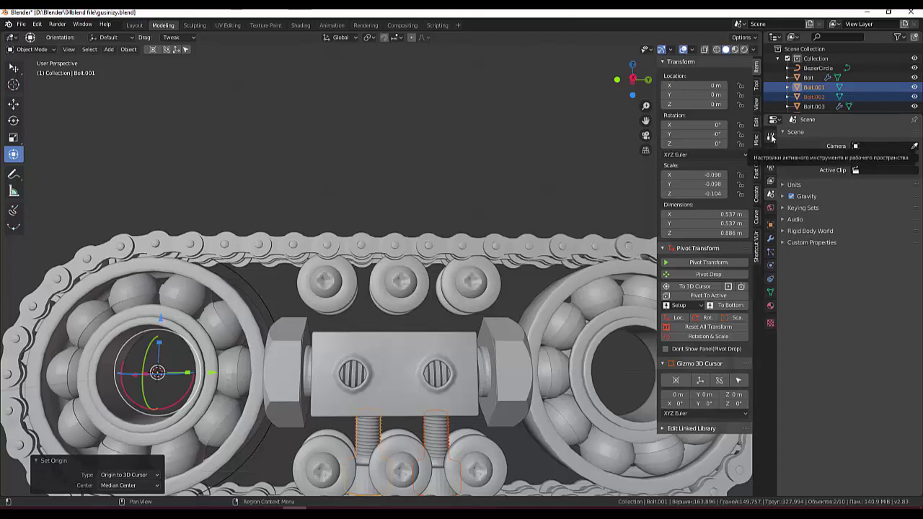
scroll(436, 293, down, 2)
scroll(436, 293, down, 1)
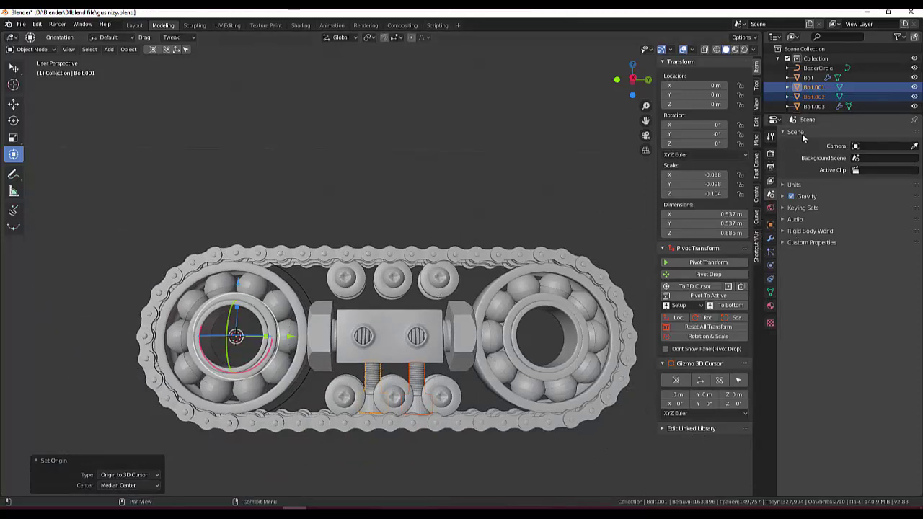
click(770, 238)
click(799, 134)
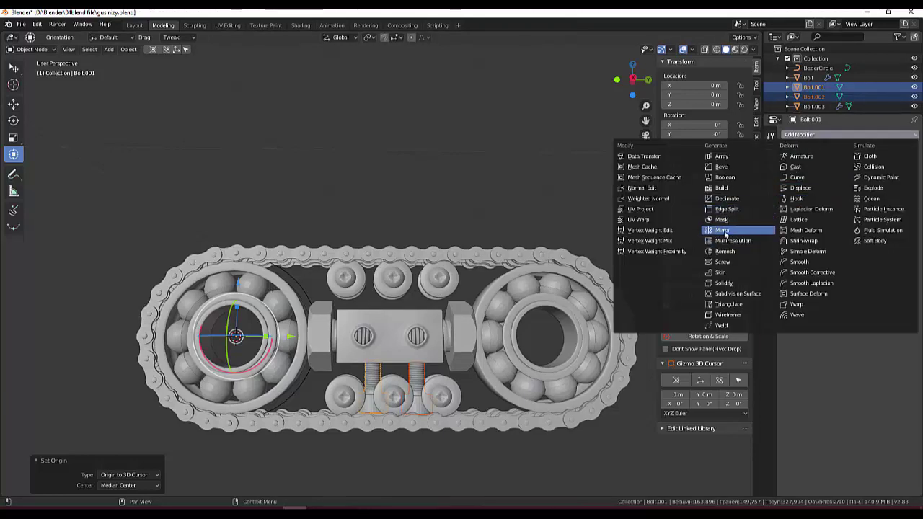
Step: Add a Mirror modifier mirroring the bolts on Z, undoing an accidental deselection
click(726, 231)
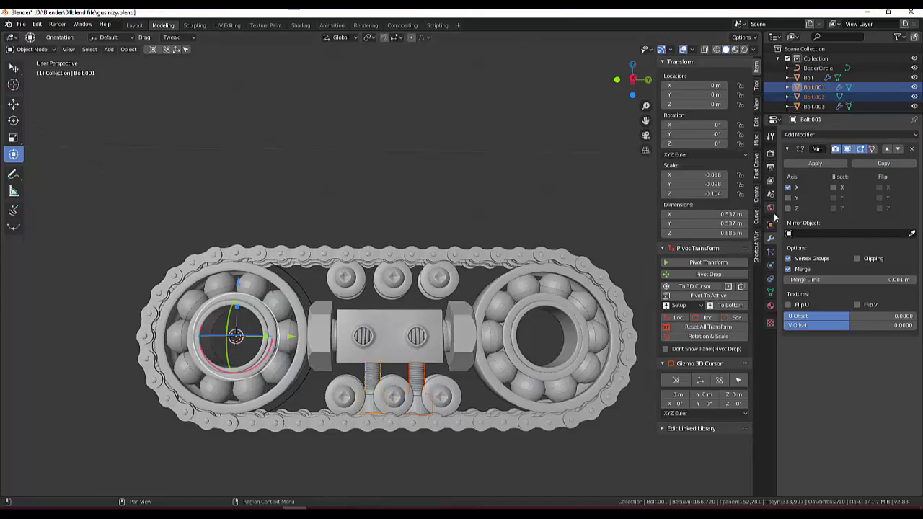
click(787, 208)
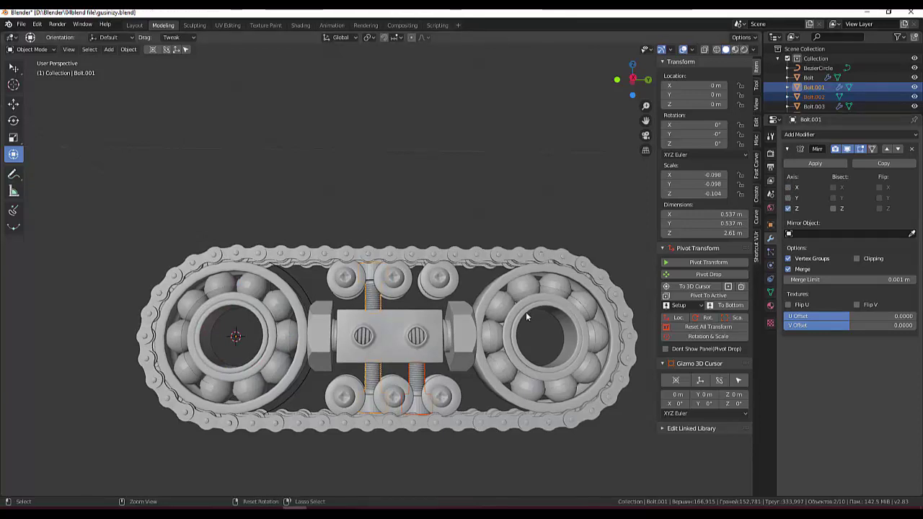
click(406, 201)
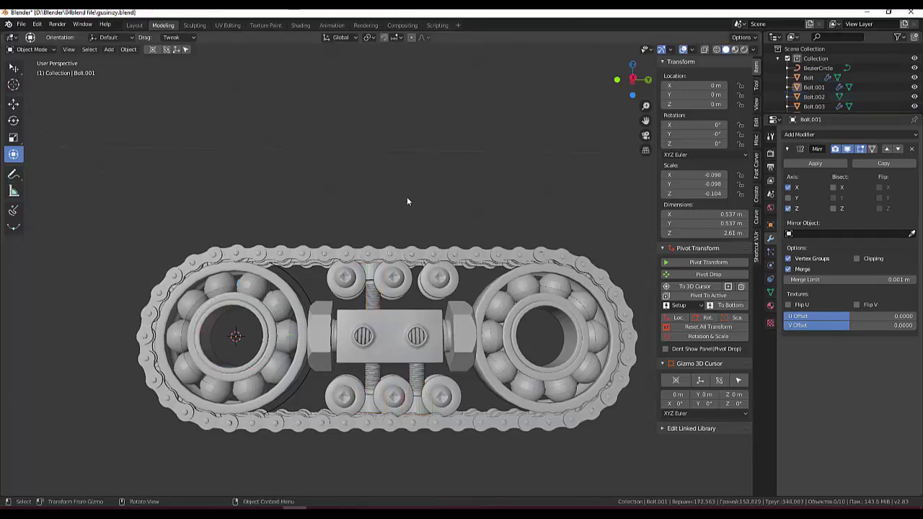
key(ctrl+z)
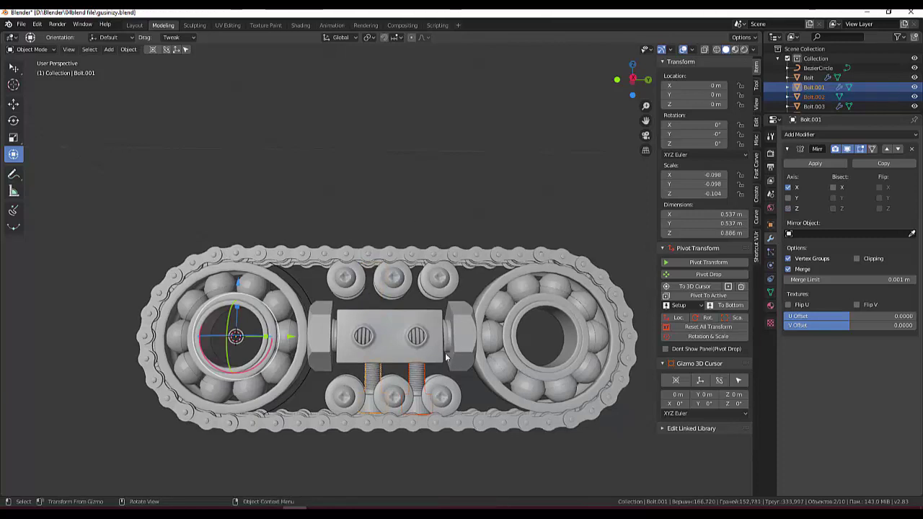
Step: Join the two lower bolts into one object and set its origin to the 3D cursor
click(129, 49)
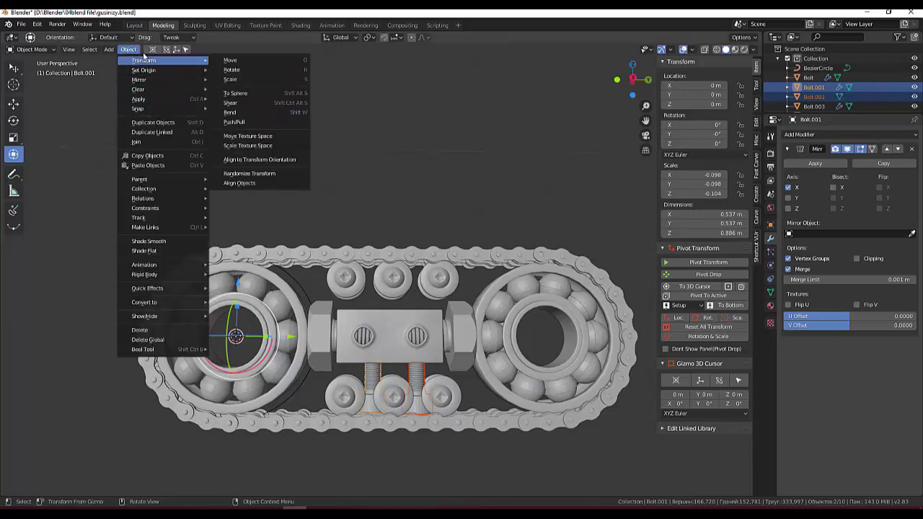
click(148, 142)
key(alt+a)
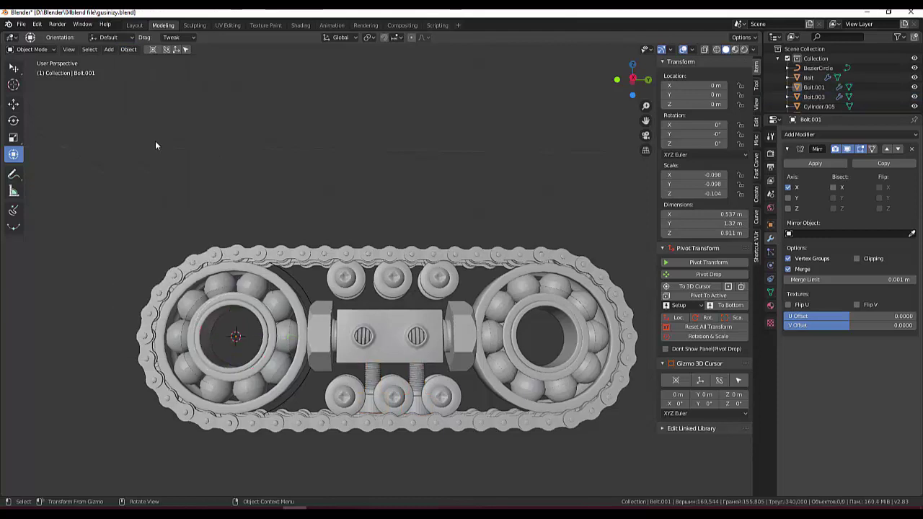
click(418, 374)
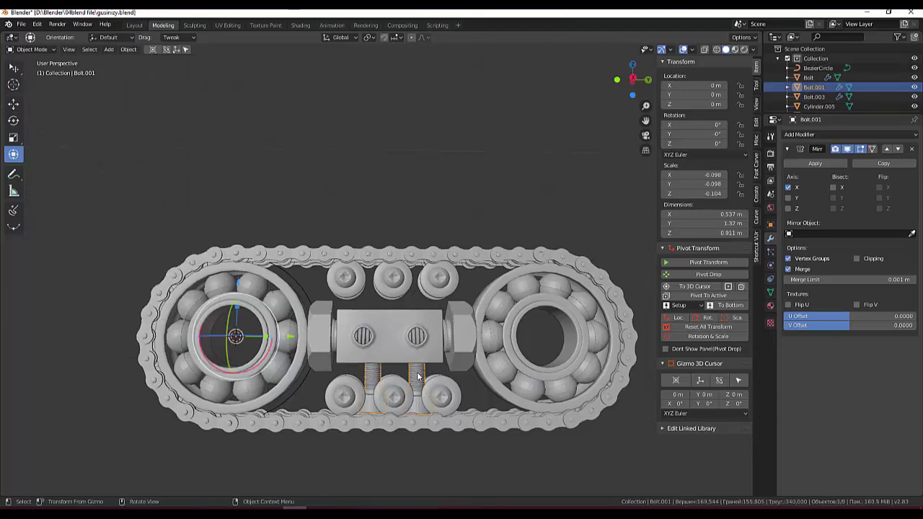
click(136, 50)
mouse_move(143, 70)
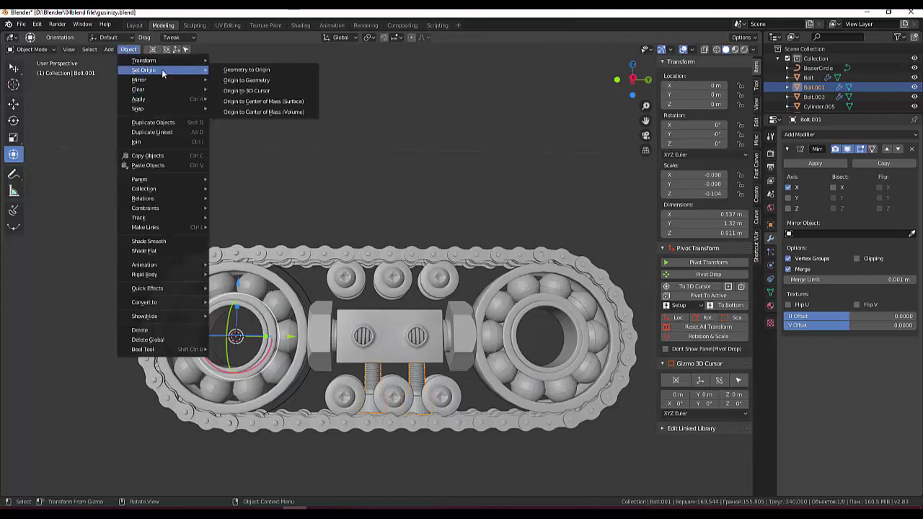
click(247, 90)
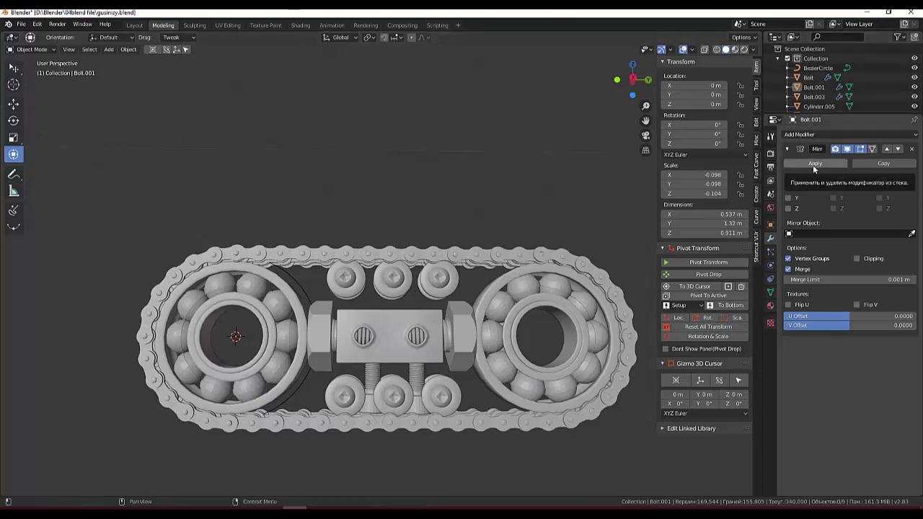
Step: Set the Mirror modifier to Z only, disabling X, and apply it
click(788, 208)
click(788, 187)
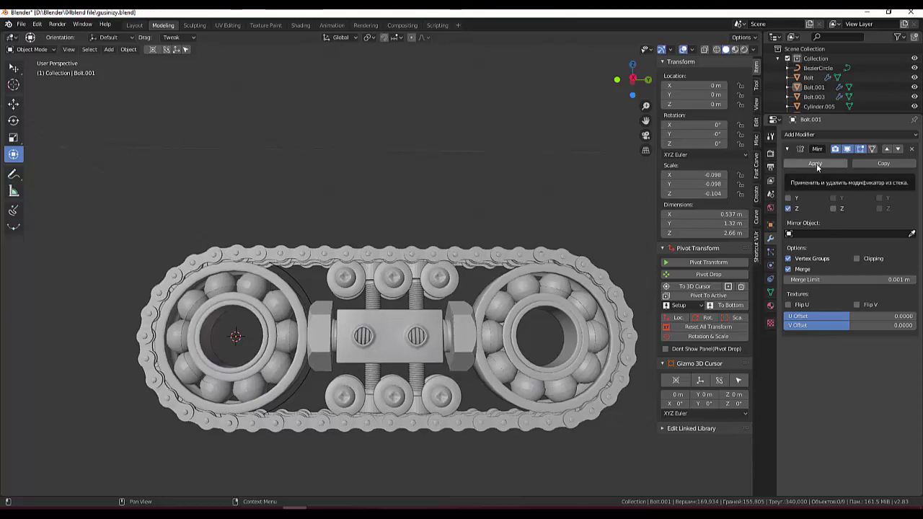
click(816, 164)
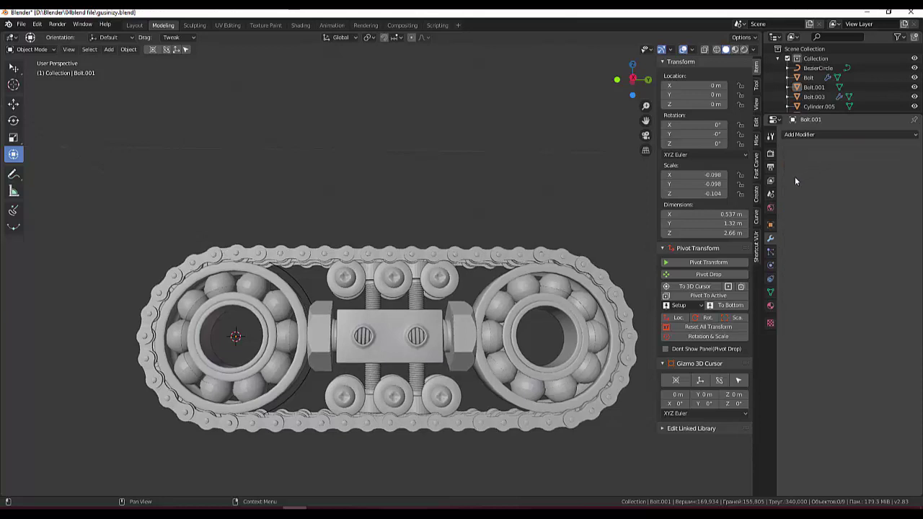
Step: Apply Shade Smooth to the bolts object
click(418, 273)
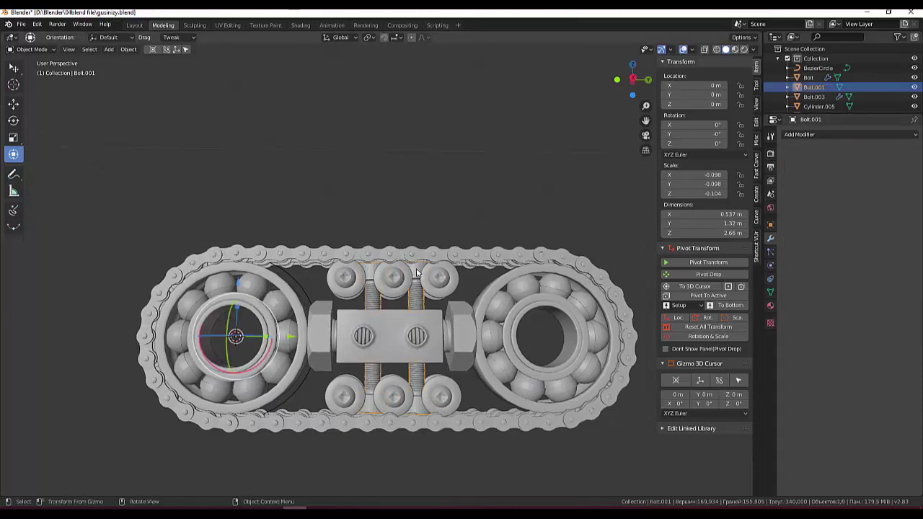
key(shift)
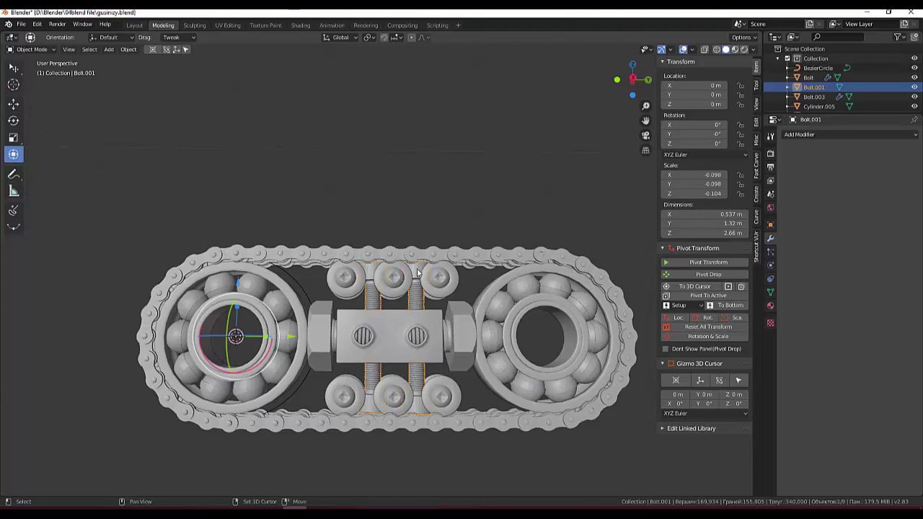
right_click(416, 272)
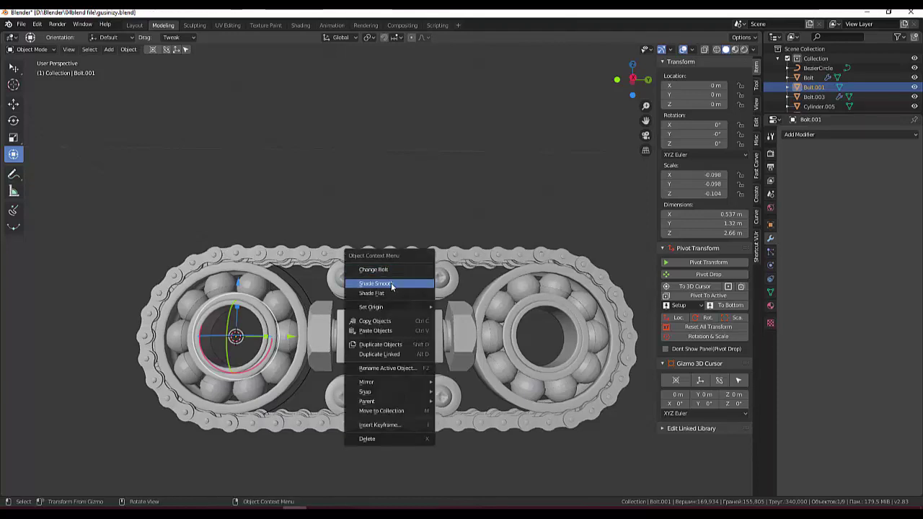
click(391, 286)
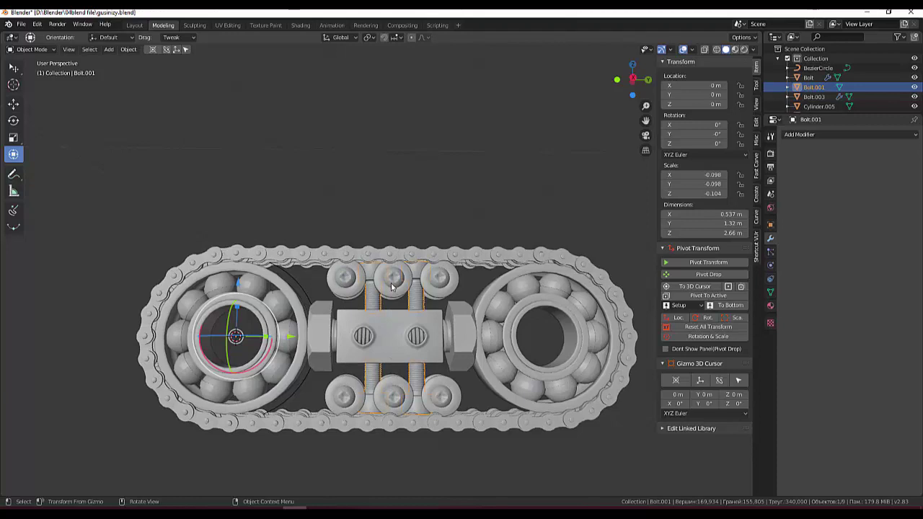
Step: Enable Auto Smooth normals at 30° on Bolt.001 and deselect it
click(771, 291)
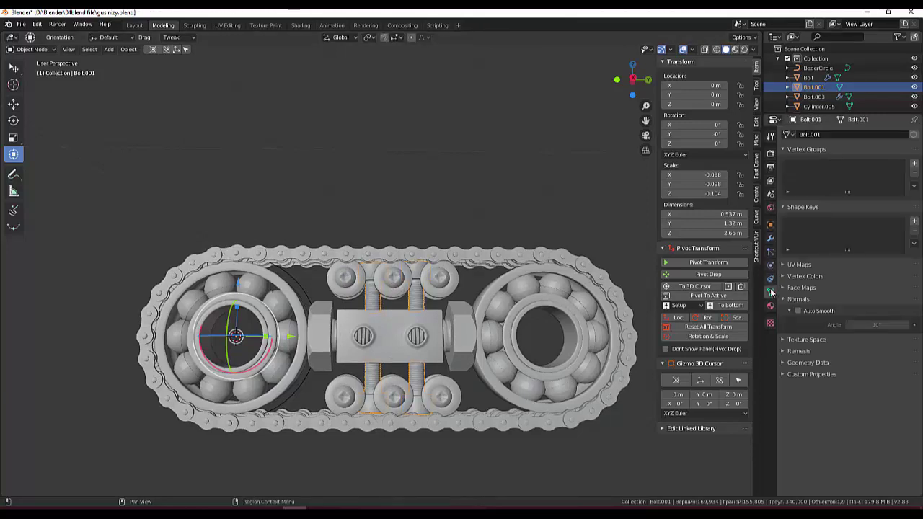
click(798, 312)
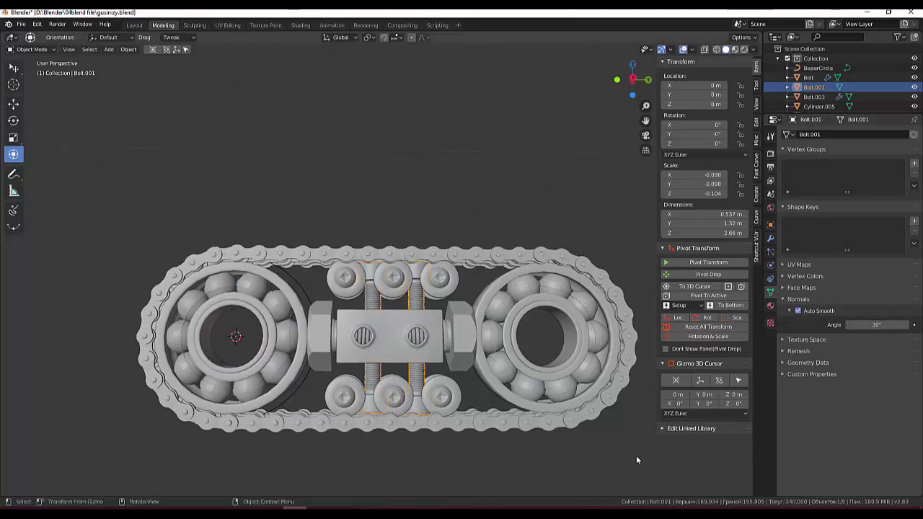
click(577, 439)
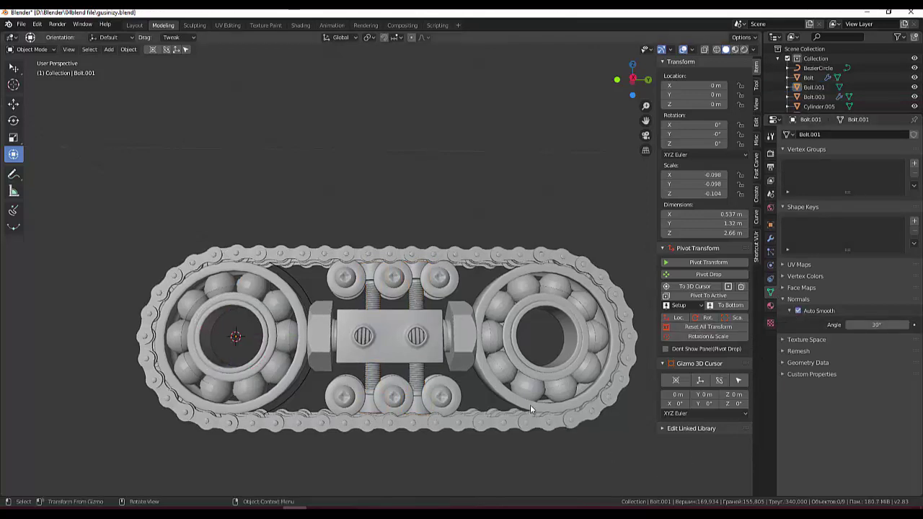
mouse_move(531, 405)
middle_down()
mouse_move(597, 412)
mouse_move(597, 455)
mouse_move(544, 478)
mouse_move(507, 400)
mouse_move(550, 397)
mouse_move(534, 409)
mouse_move(537, 432)
mouse_move(584, 445)
mouse_move(586, 421)
middle_up()
Step: Duplicate the left bearing as Cylinder.004 and move it to about X −4.03 m
scroll(503, 360, down, 2)
scroll(496, 370, down, 4)
scroll(494, 357, up, 4)
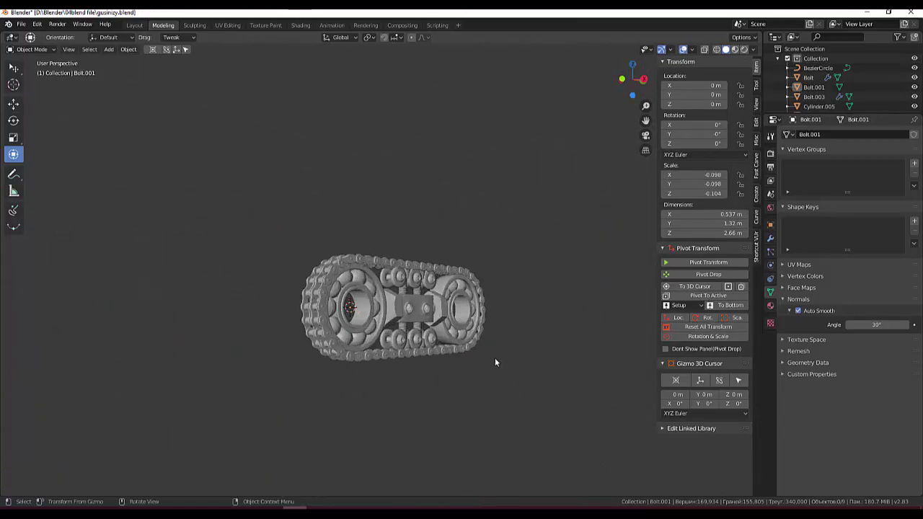
scroll(495, 362, up, 3)
mouse_move(494, 362)
middle_down()
mouse_move(475, 399)
mouse_move(462, 389)
middle_up()
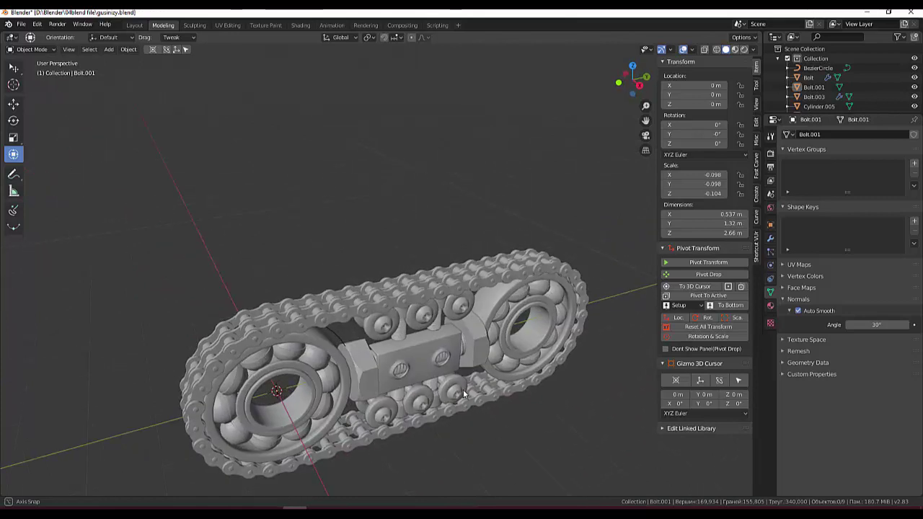
click(333, 361)
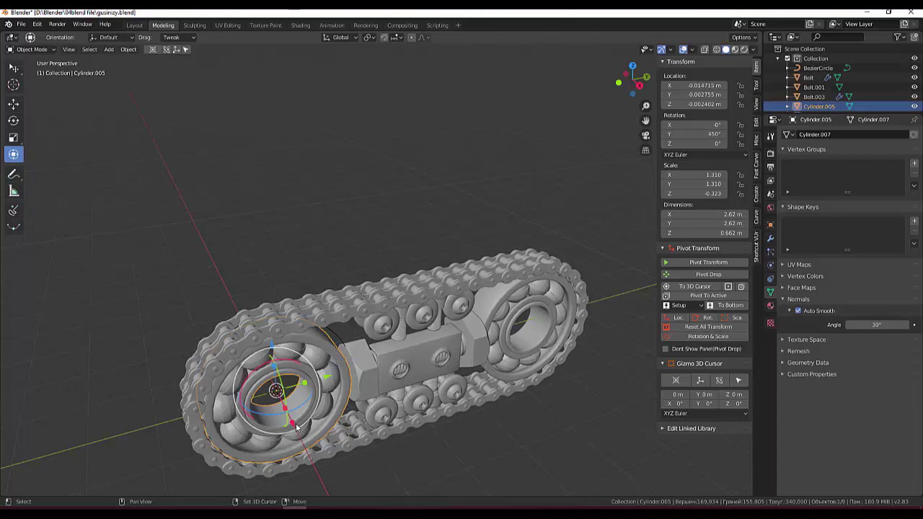
drag(296, 426, 275, 363)
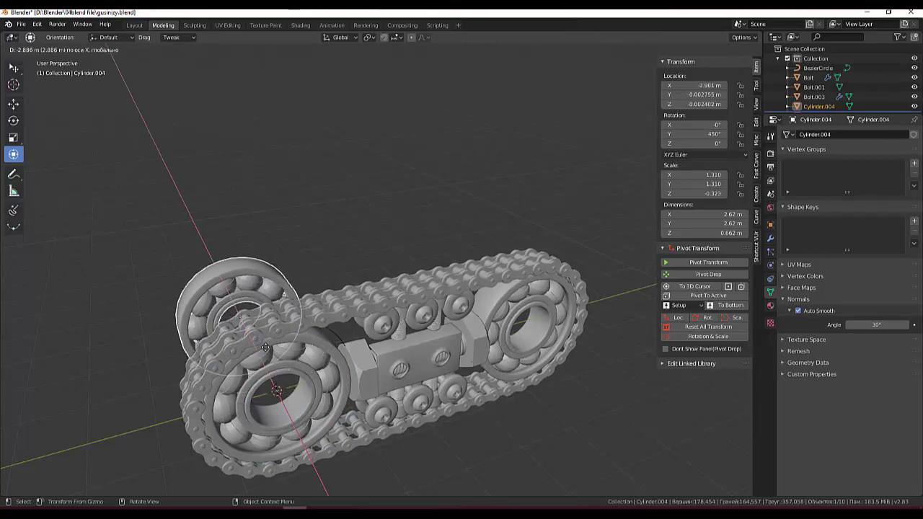
drag(275, 363, 251, 328)
middle_drag(252, 328, 267, 357)
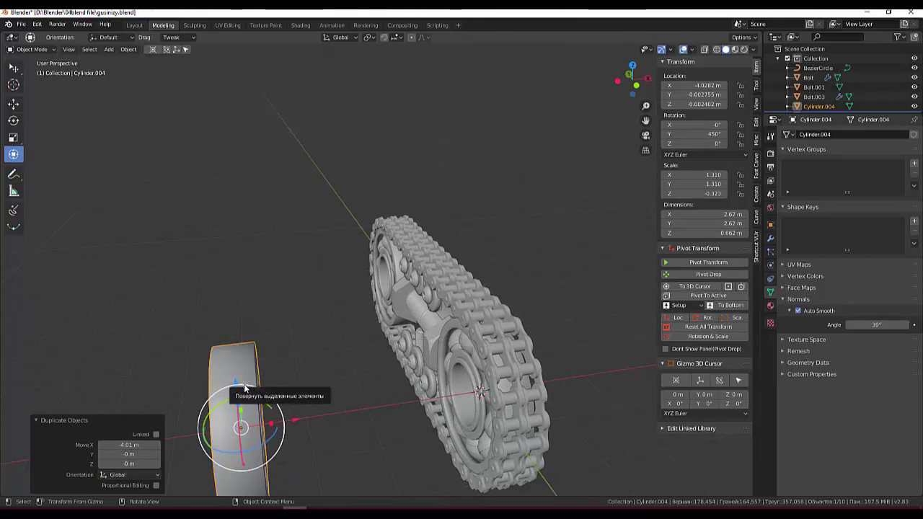
Step: Rotate the bearing copy 90° so it lies flat, then switch to top view
drag(243, 384, 265, 404)
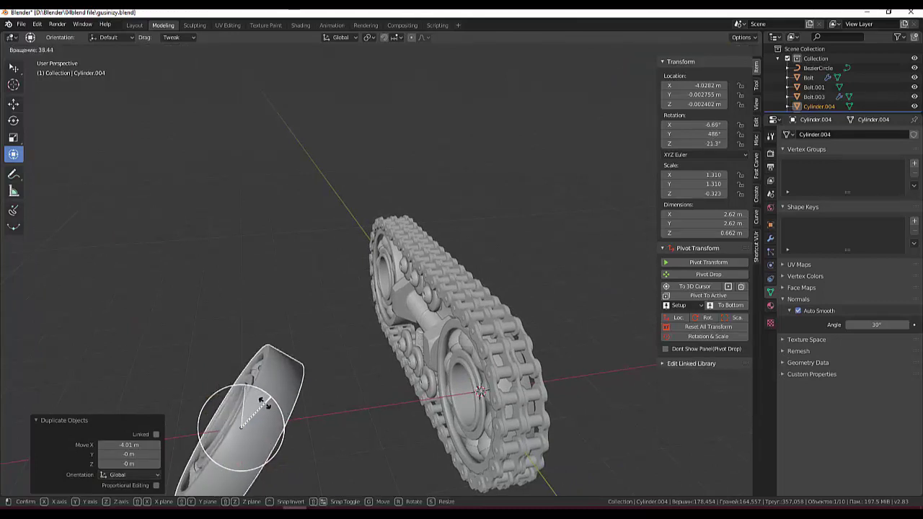
key(x)
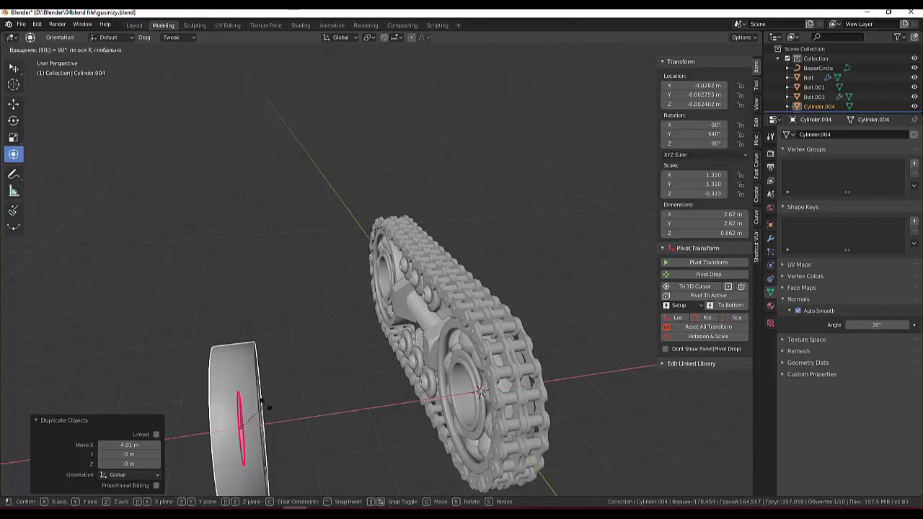
key(Return)
click(305, 416)
click(252, 413)
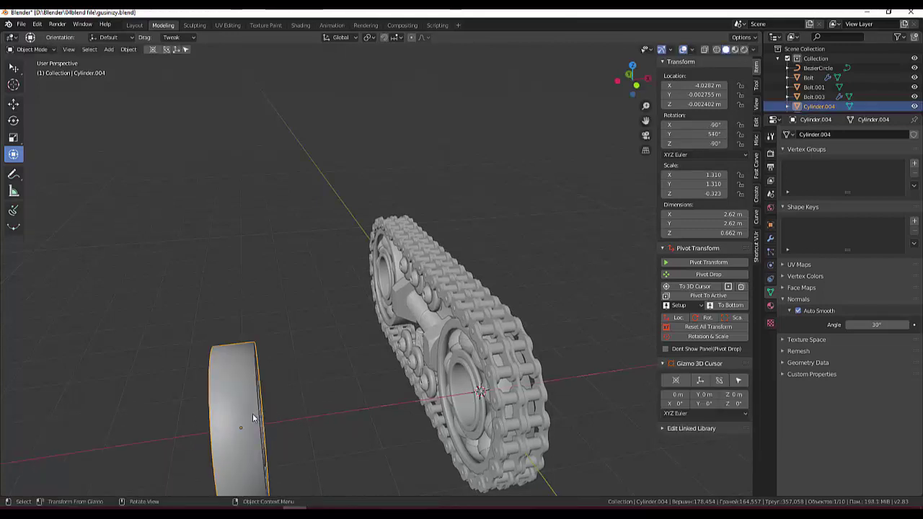
drag(254, 402, 273, 410)
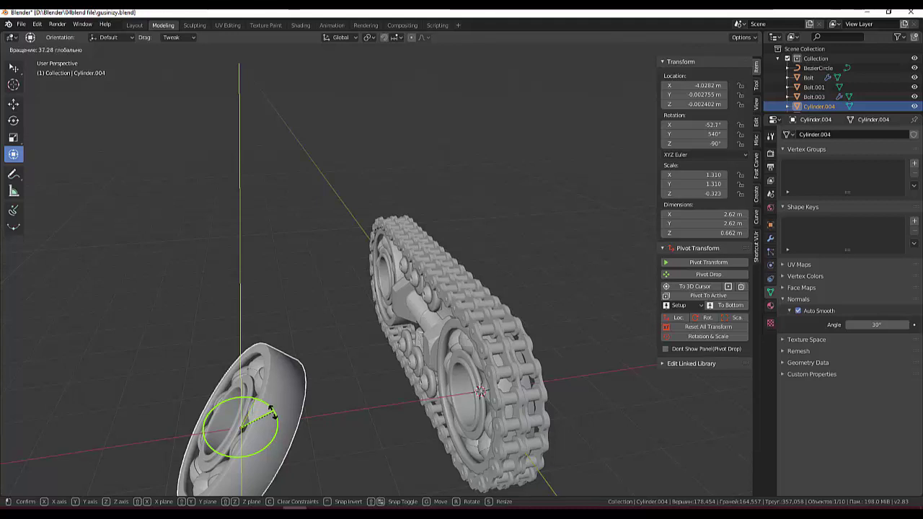
text(90)
key(Return)
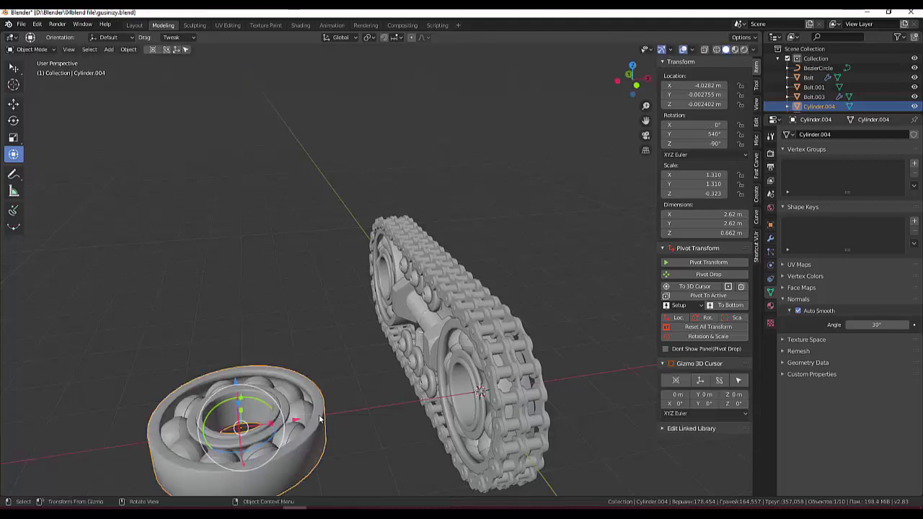
mouse_move(273, 411)
middle_down()
mouse_move(312, 372)
mouse_move(313, 398)
mouse_move(353, 407)
mouse_move(377, 397)
mouse_move(347, 412)
middle_up()
key(KP_7)
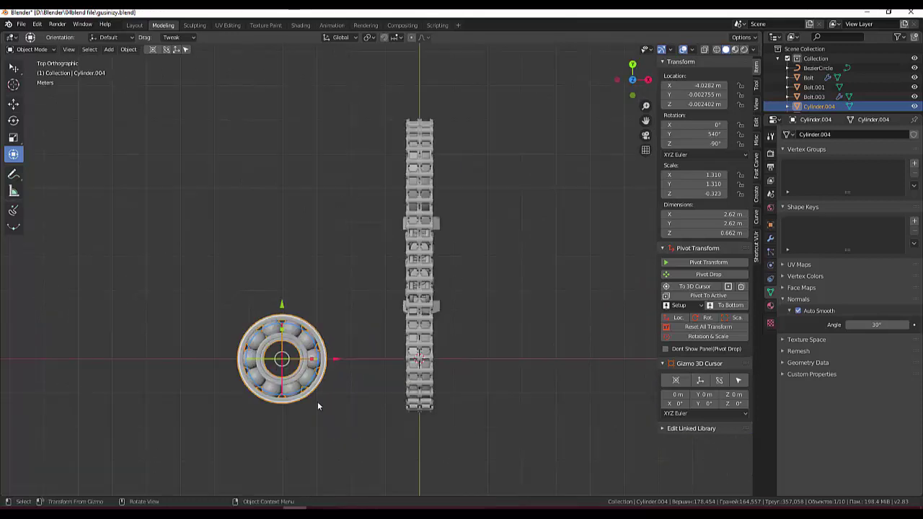
Step: Move the bearing copy along Y, scale it 1.5×, and raise it to Z 0.37 m
mouse_move(282, 306)
mouse_down()
mouse_move(305, 205)
mouse_move(331, 246)
mouse_move(404, 285)
mouse_move(435, 288)
mouse_move(397, 288)
mouse_up()
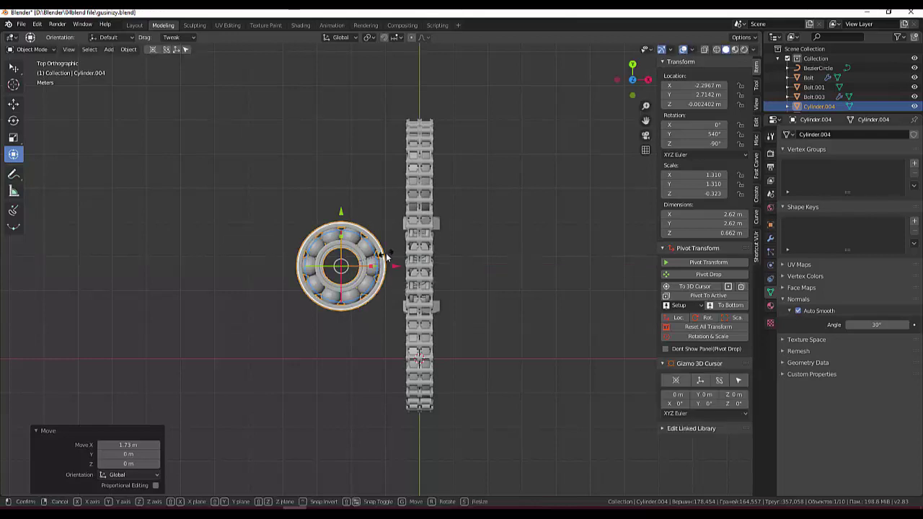
key(s)
click(409, 254)
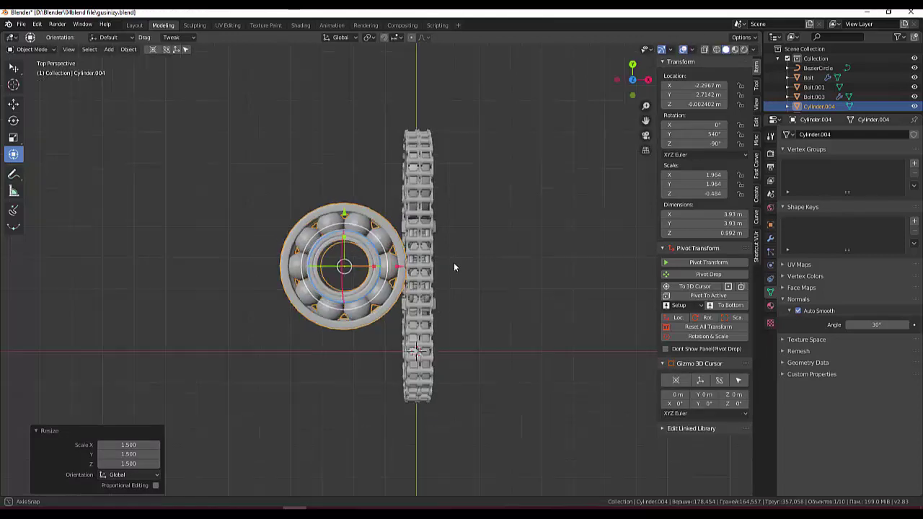
middle_drag(454, 262, 433, 193)
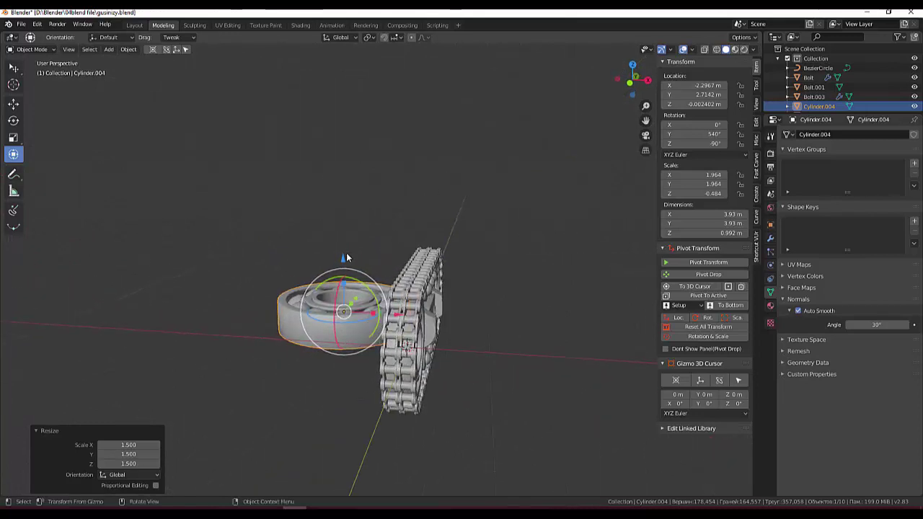
drag(346, 257, 344, 219)
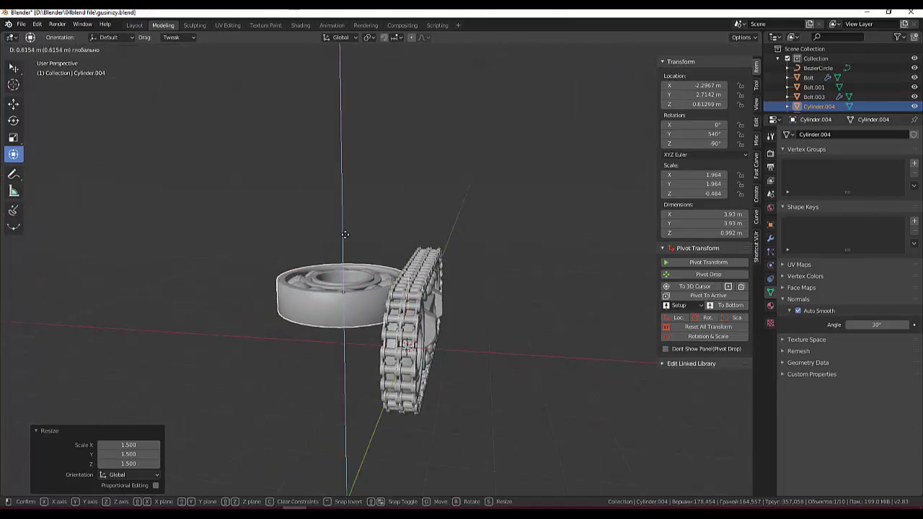
drag(344, 219, 345, 241)
Step: Stretch the bearing copy along Z to about 1.51 m tall
mouse_move(537, 315)
middle_down()
mouse_move(422, 317)
mouse_move(537, 309)
middle_up()
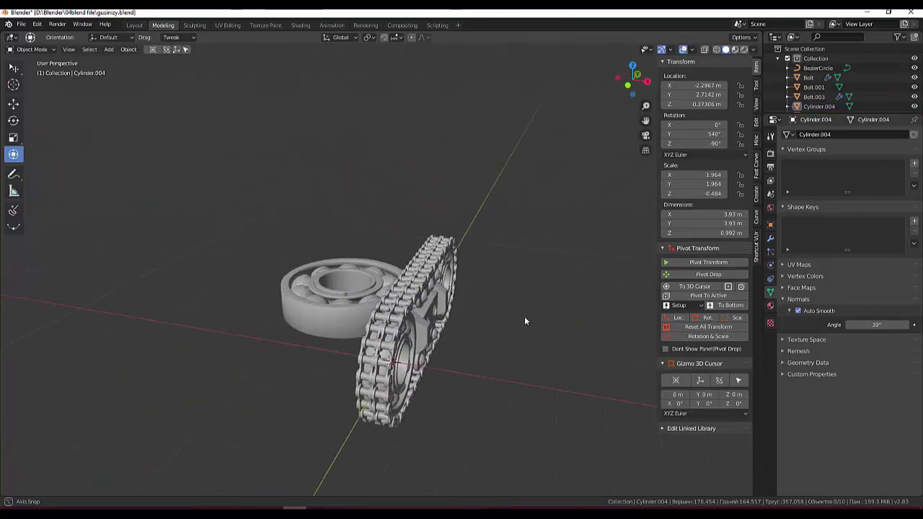
click(344, 321)
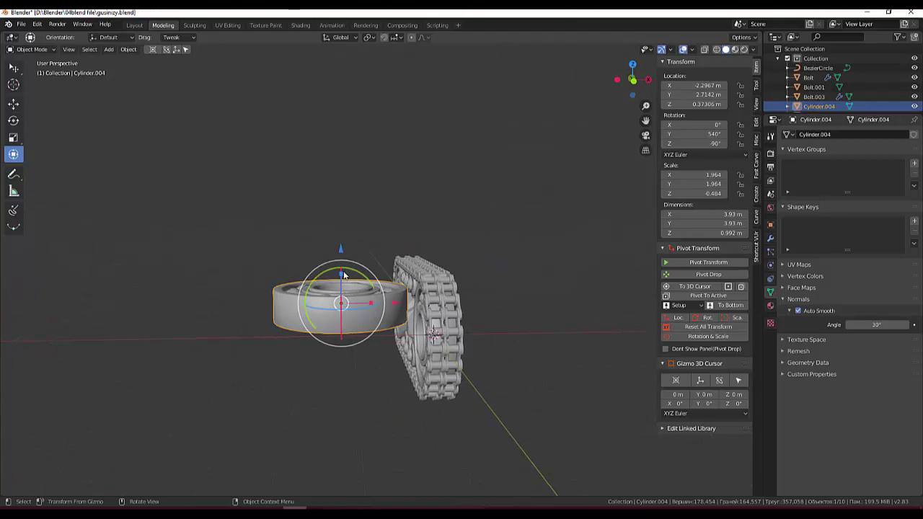
mouse_move(344, 275)
mouse_down()
mouse_move(341, 245)
mouse_move(341, 254)
mouse_up()
mouse_move(342, 254)
middle_down()
mouse_move(371, 335)
mouse_move(368, 354)
mouse_move(389, 268)
mouse_move(343, 281)
middle_up()
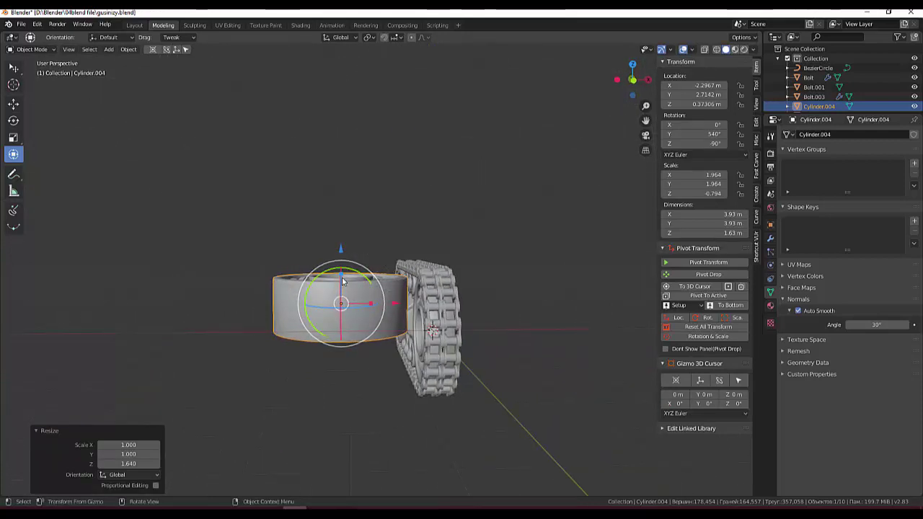
drag(343, 281, 344, 284)
click(395, 407)
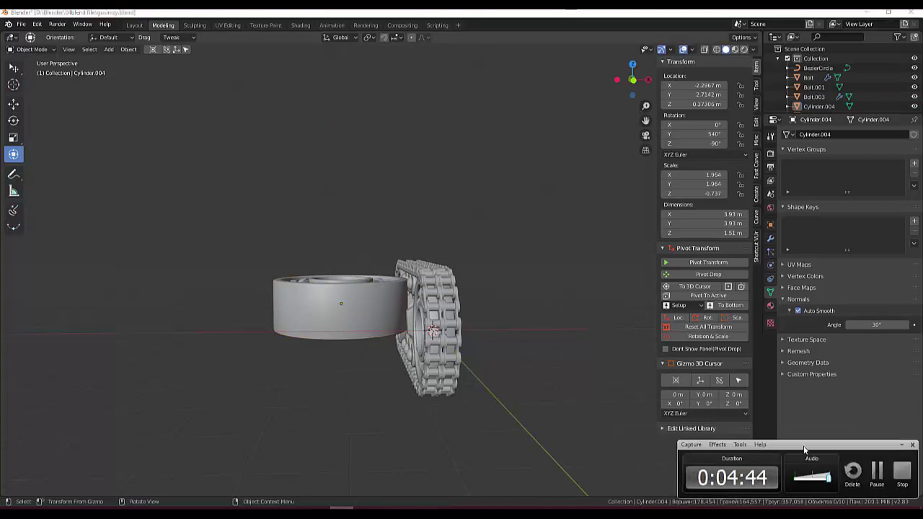
Step: Narrow the flat top plate by scaling it along the X axis
click(878, 473)
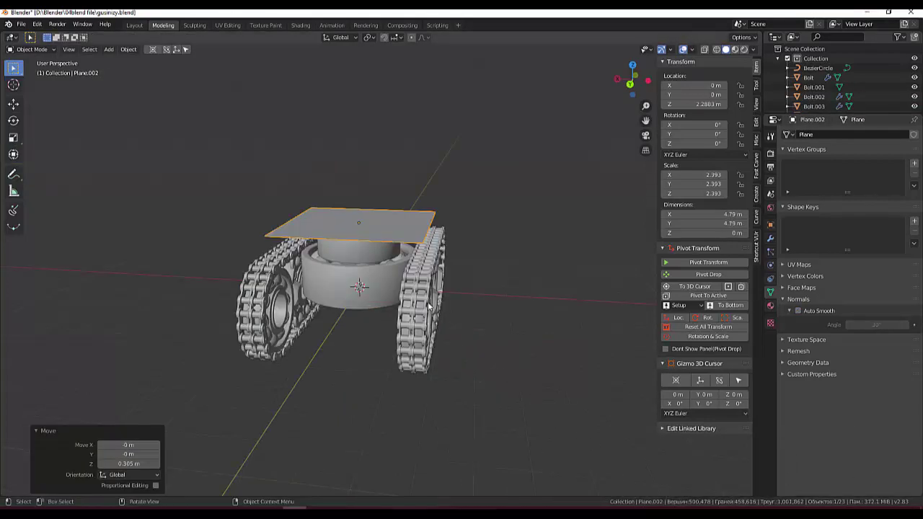
click(380, 232)
middle_drag(517, 263, 501, 287)
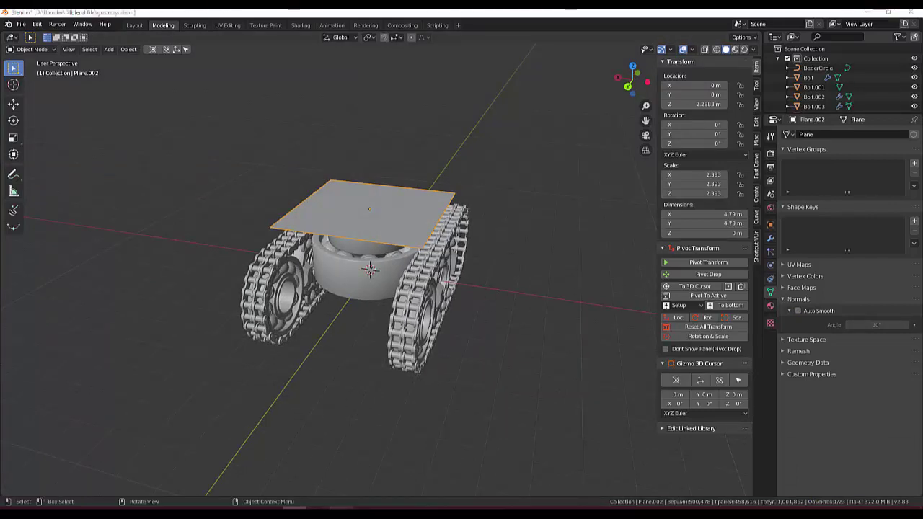
click(879, 482)
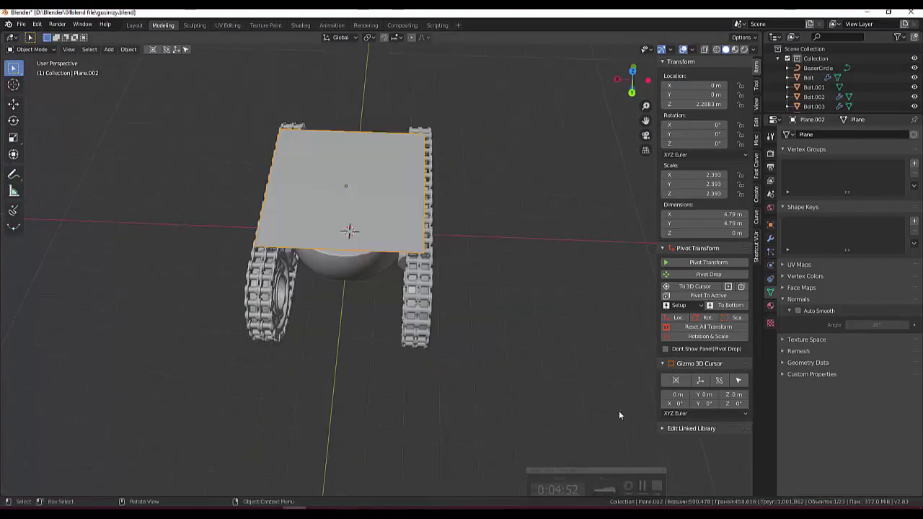
key(s)
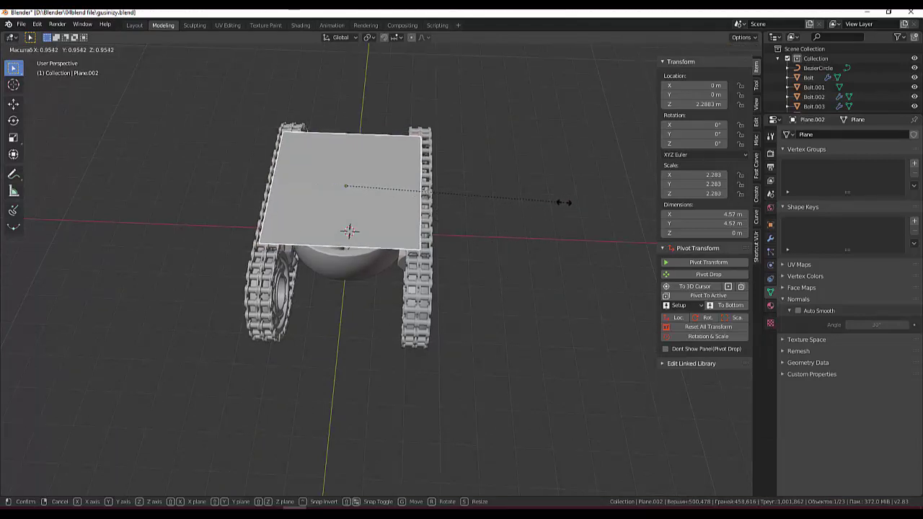
key(x)
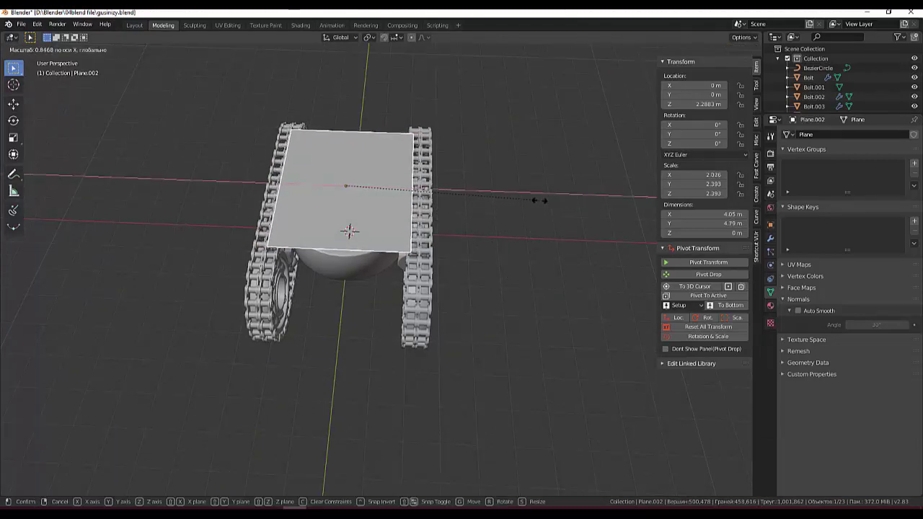
click(533, 198)
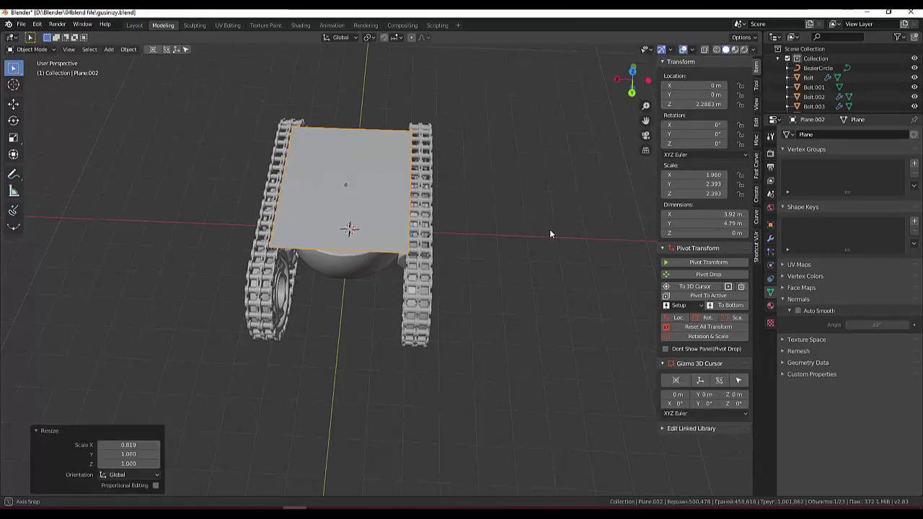
mouse_move(549, 229)
middle_down()
mouse_move(467, 163)
mouse_move(460, 280)
middle_up()
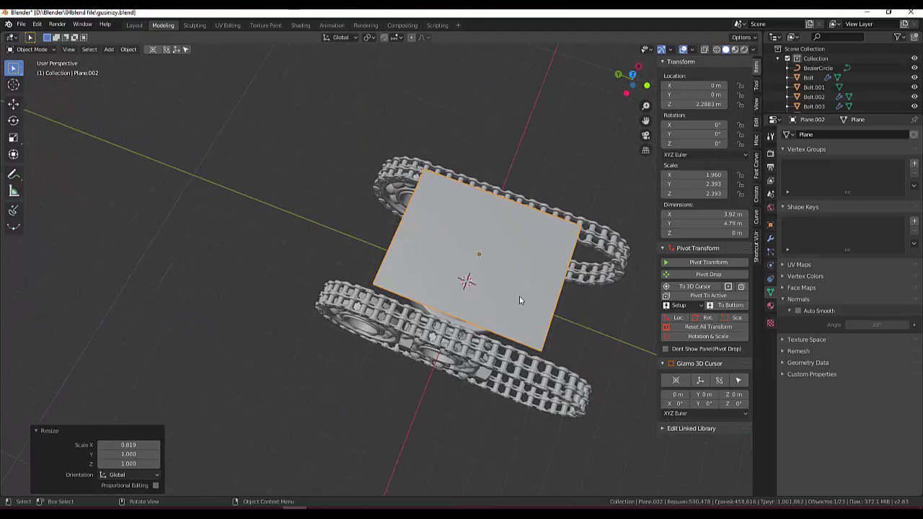
Step: Save the file and shift Plane.002 -0.475 m along Y to Y 0.47514 m
key(ctrl+s)
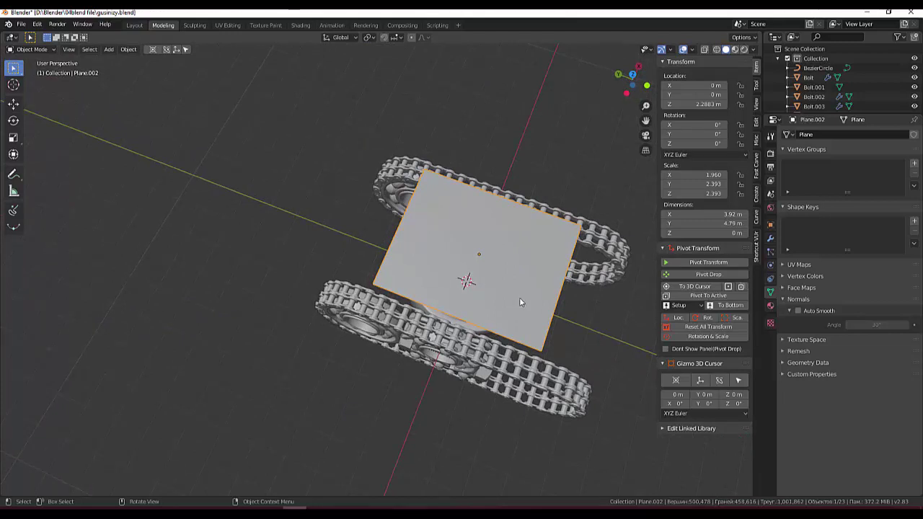
key(g)
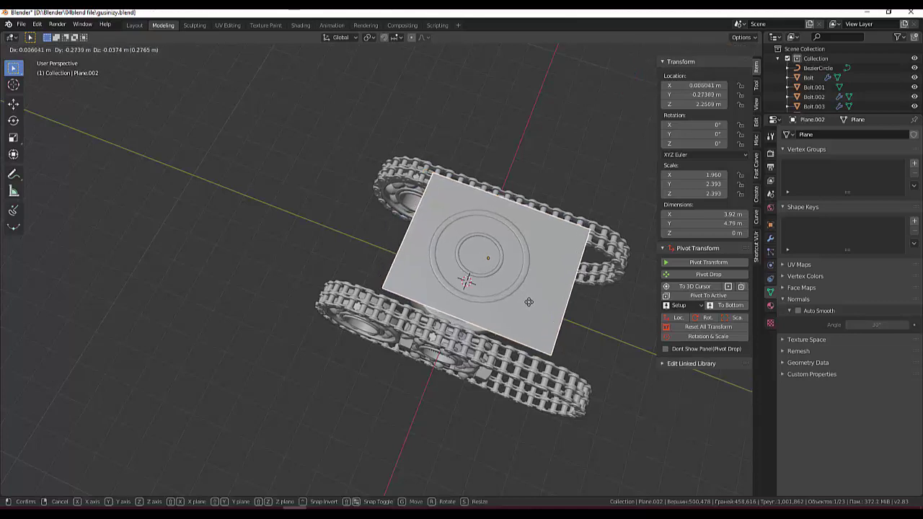
key(y)
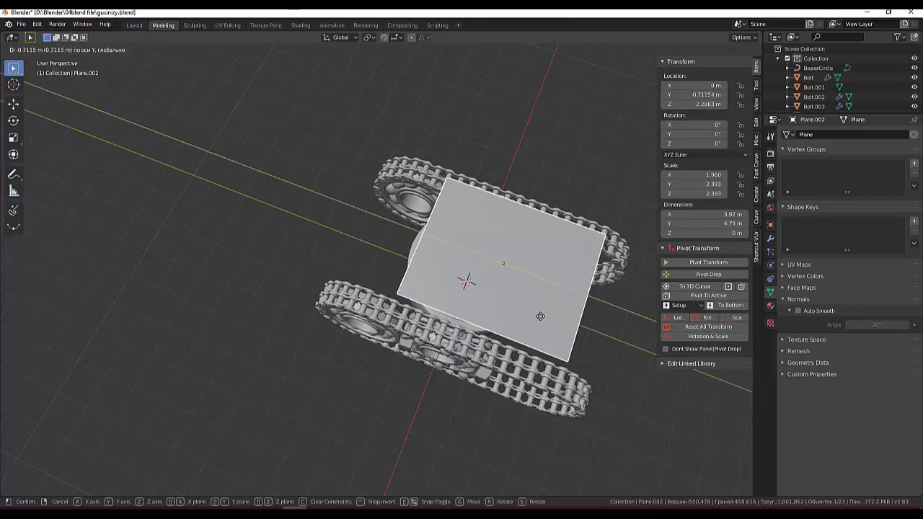
click(538, 311)
mouse_move(538, 310)
middle_down()
mouse_move(604, 263)
mouse_move(612, 269)
middle_up()
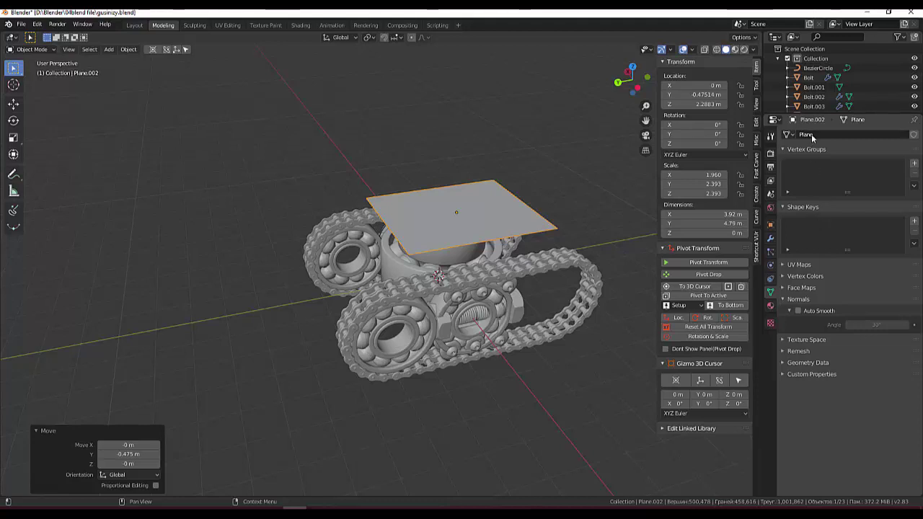
Step: Add a Solidify modifier to Plane.002 with a 0.06 m thickness
click(770, 238)
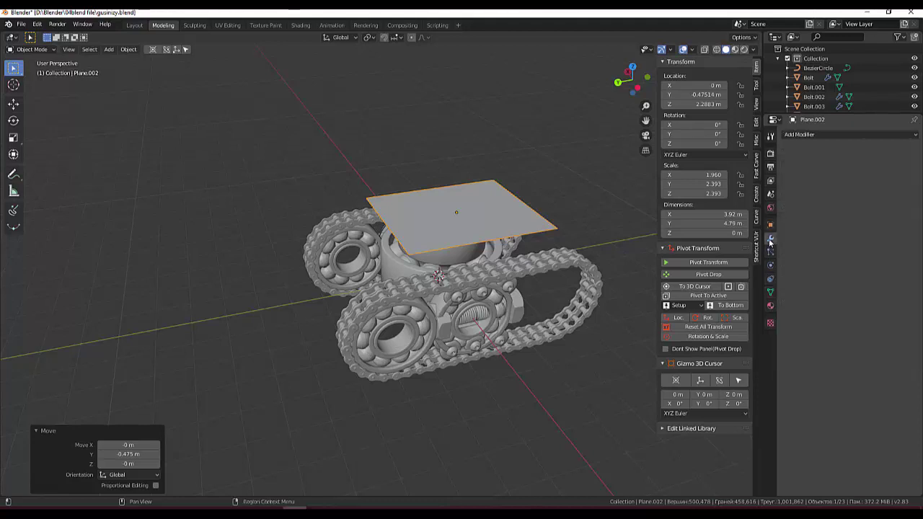
click(796, 135)
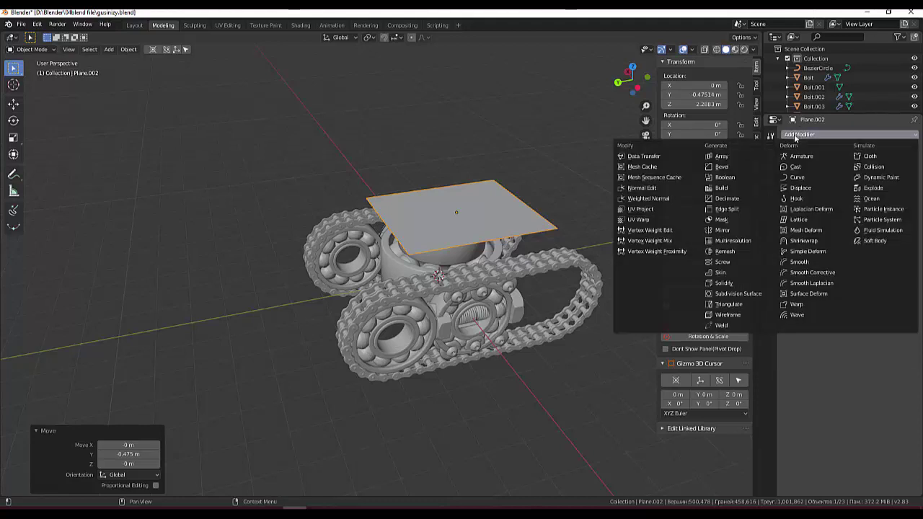
click(723, 283)
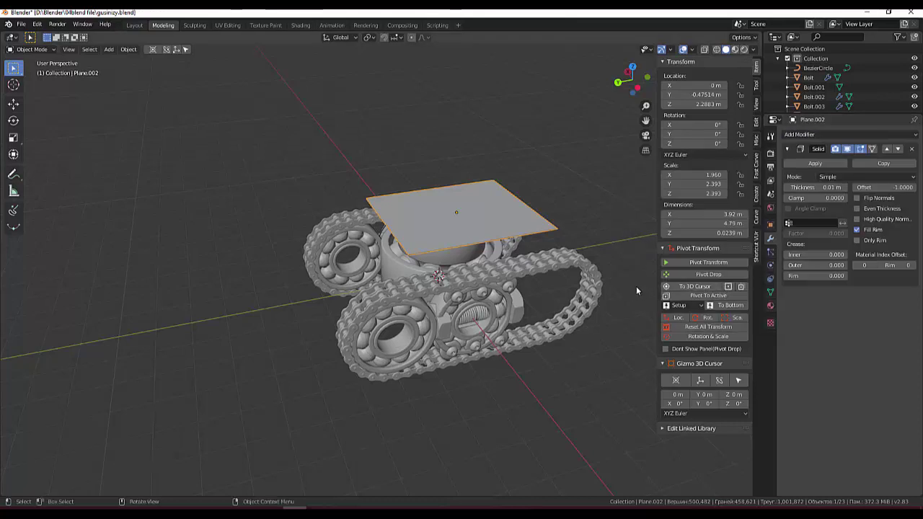
middle_drag(612, 245, 616, 216)
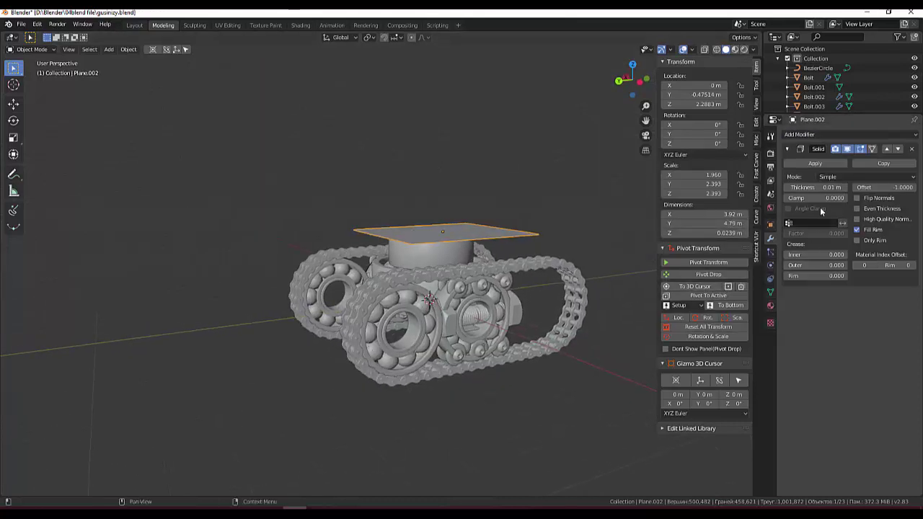
mouse_move(826, 187)
mouse_down()
mouse_move(836, 188)
mouse_move(822, 187)
mouse_up()
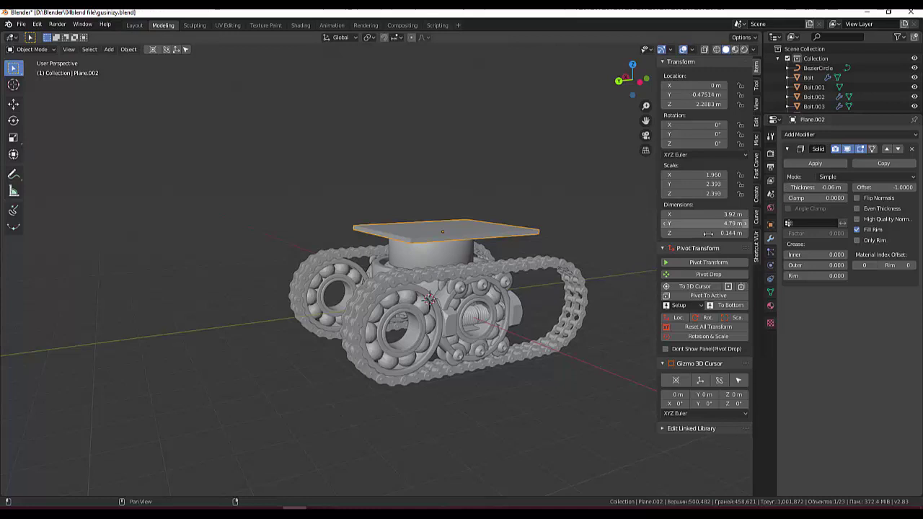
click(648, 241)
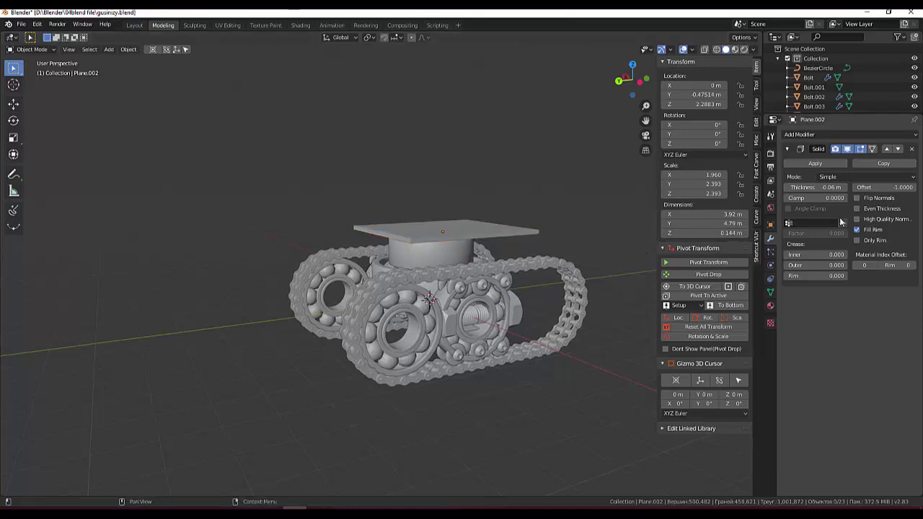
Step: Apply the Solidify modifier and add a Bevel modifier to the plate
click(815, 164)
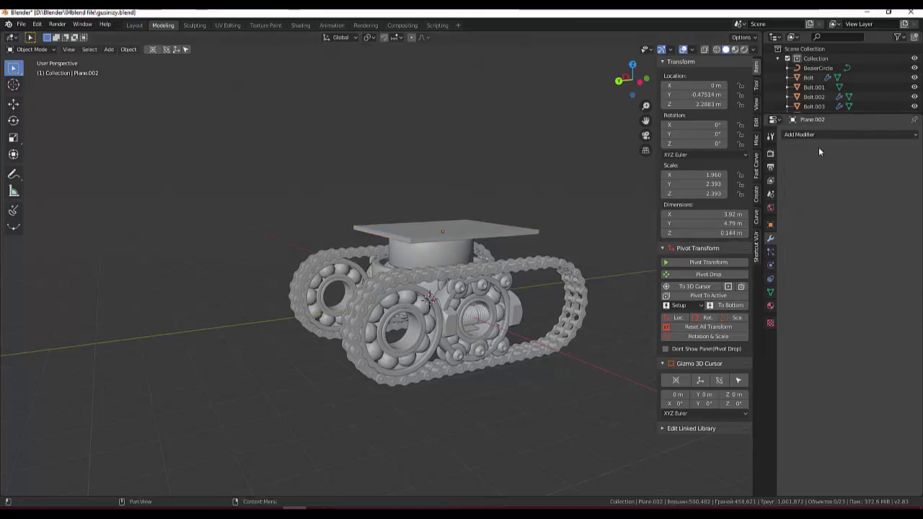
click(810, 138)
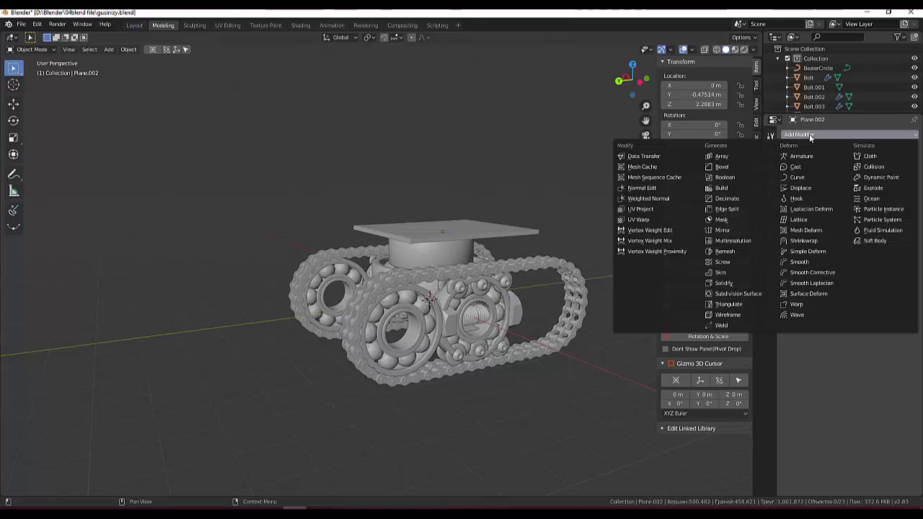
click(724, 166)
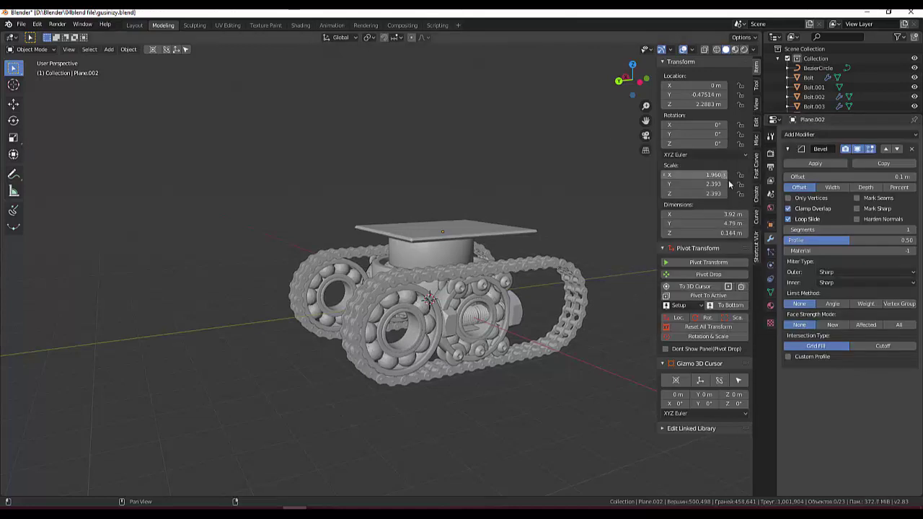
Step: Tune the Bevel offset down to 0.01 m with 1 segment
click(848, 177)
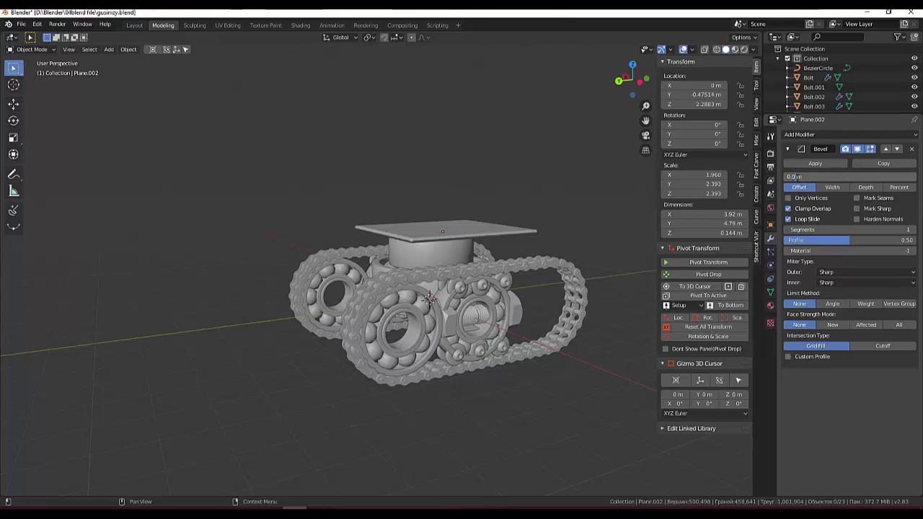
key(Return)
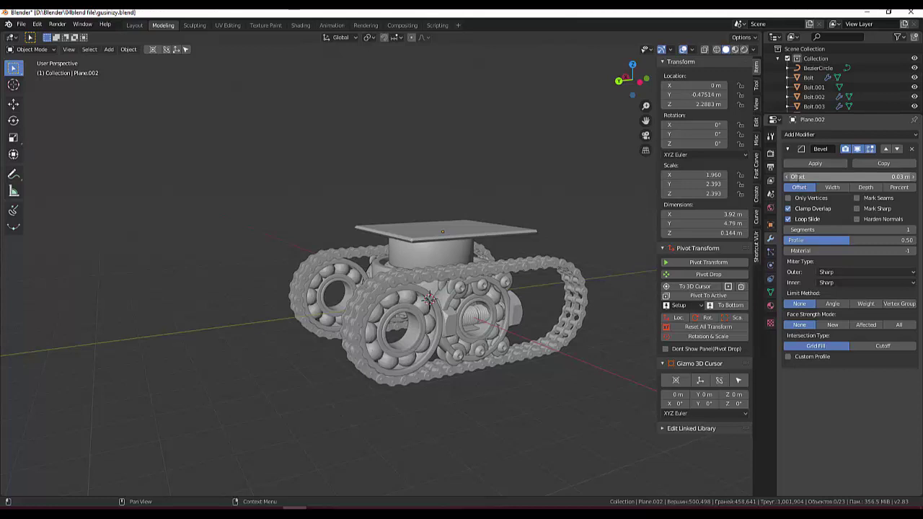
click(800, 177)
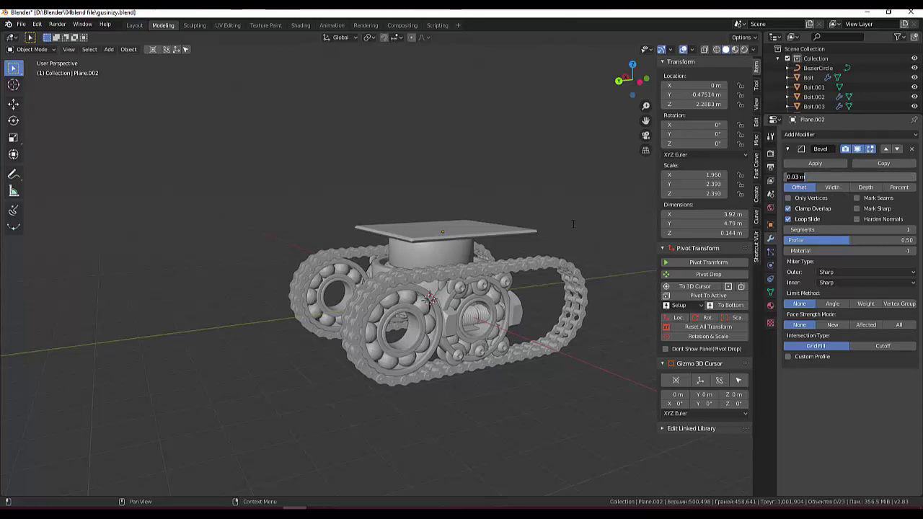
key(Return)
scroll(468, 269, up, 1)
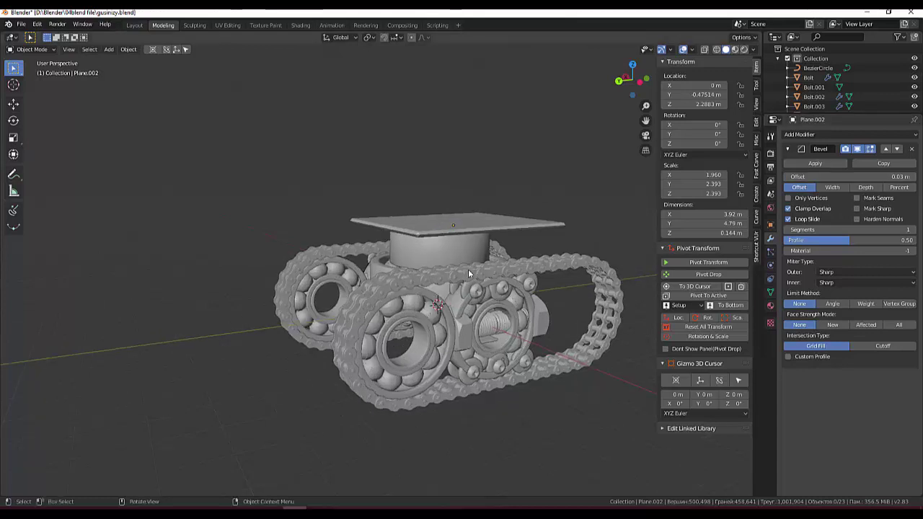
scroll(468, 268, up, 1)
scroll(468, 269, up, 1)
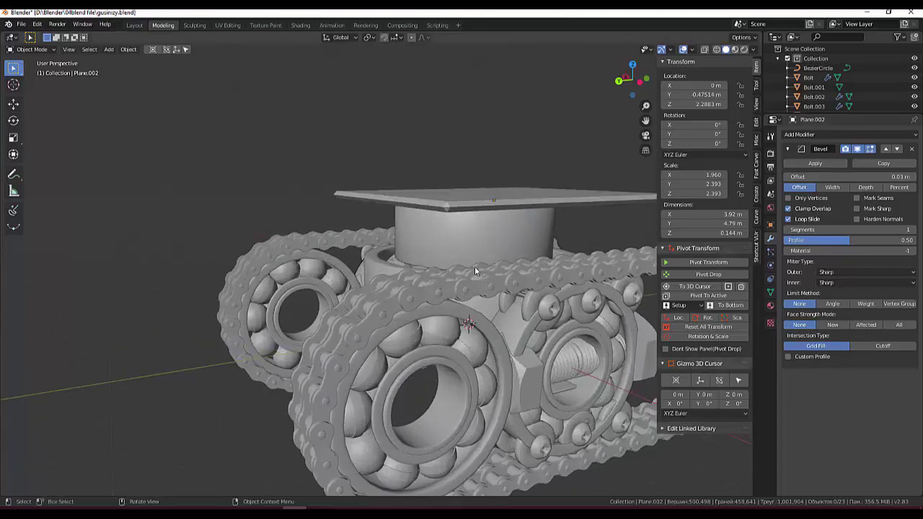
click(788, 198)
click(788, 198)
mouse_move(850, 177)
mouse_down()
mouse_move(887, 176)
mouse_move(829, 177)
mouse_up()
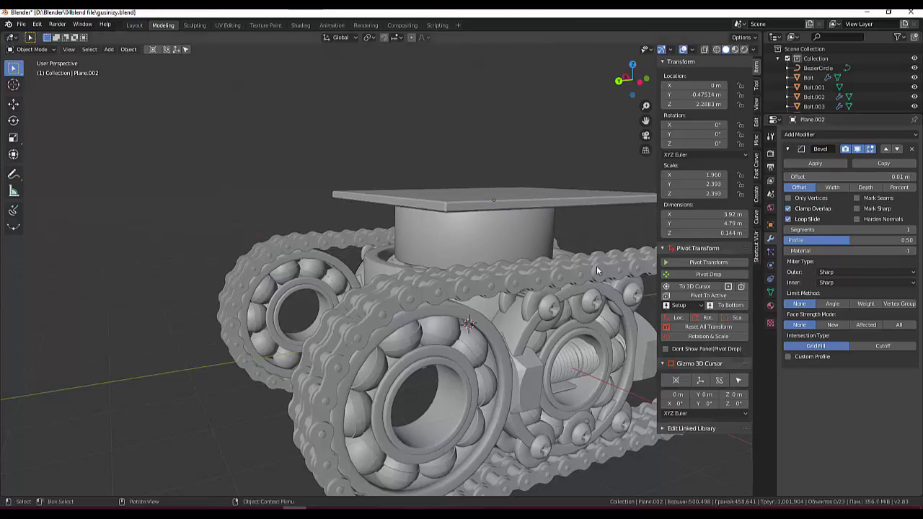
click(543, 248)
Step: Make the top plate thinner by scaling it along Z
click(528, 148)
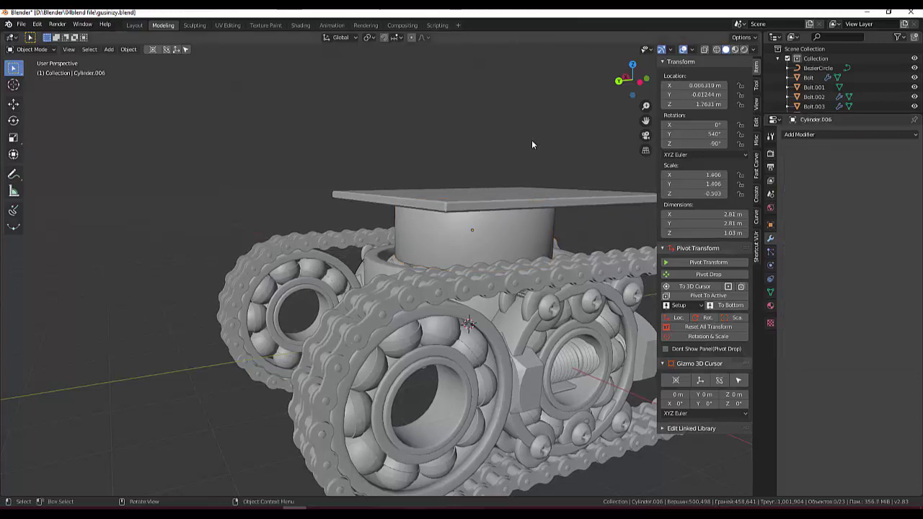
middle_drag(532, 144, 592, 179)
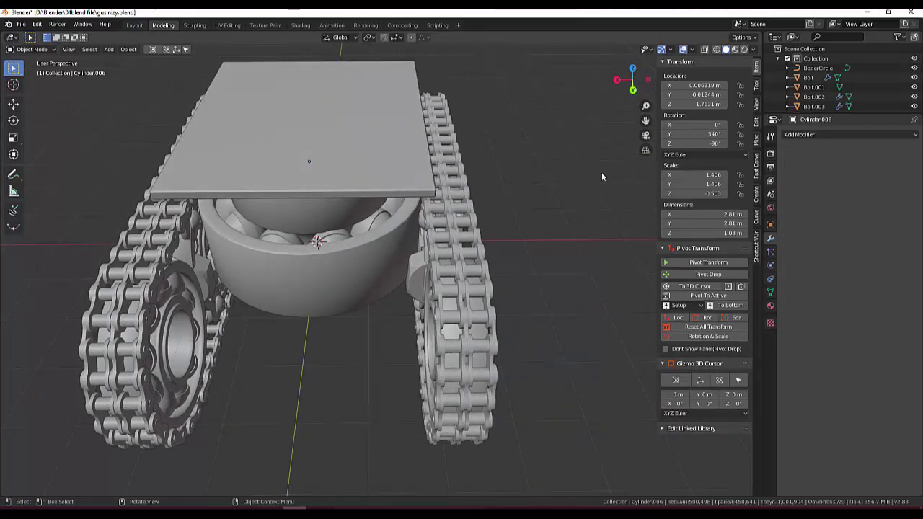
scroll(467, 68, down, 2)
middle_drag(459, 85, 447, 59)
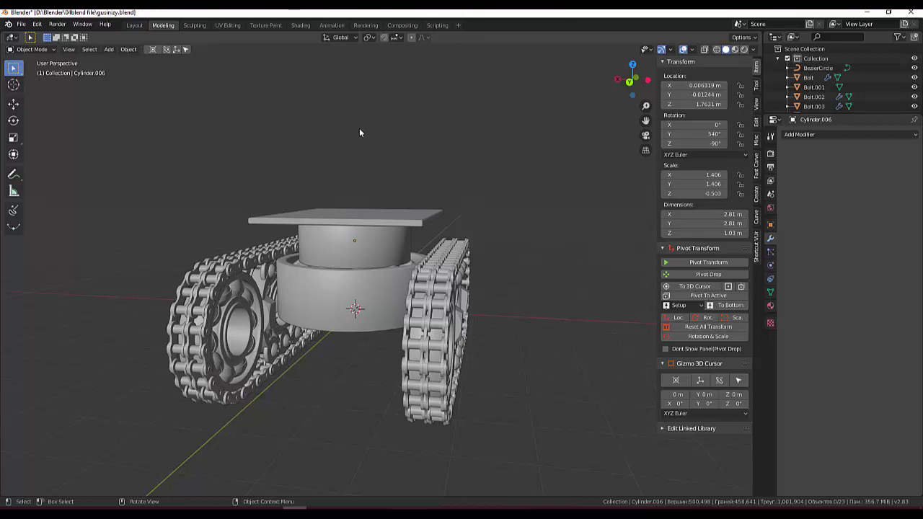
click(346, 206)
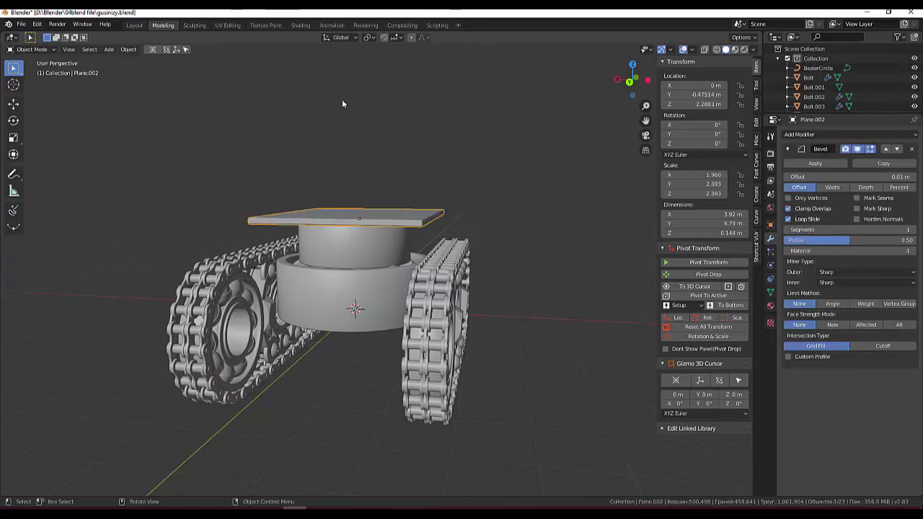
key(s)
key(z)
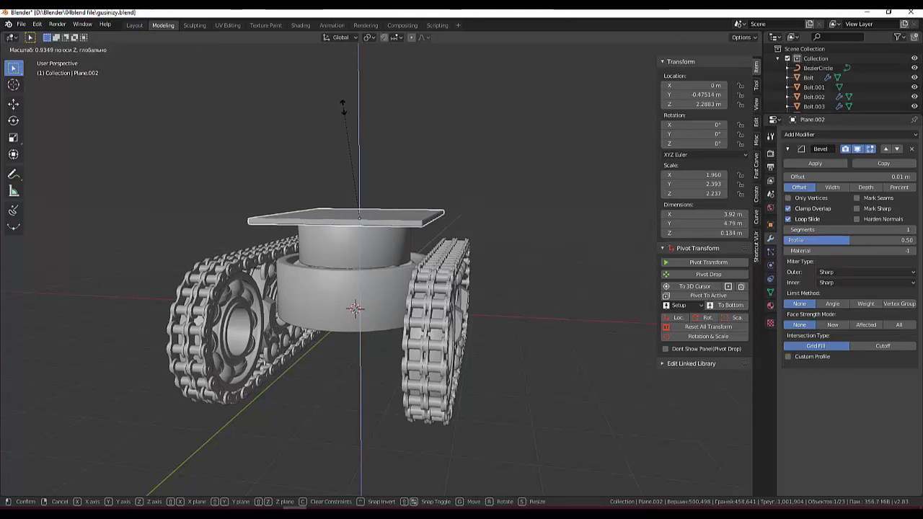
click(336, 141)
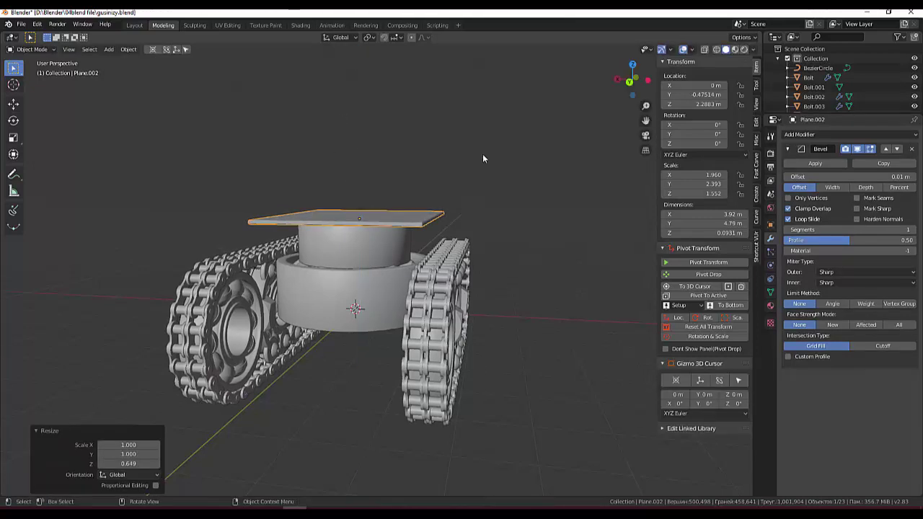
Step: Stretch the top plate along Y to 5.87 m long (scale 2.936), then deselect it
click(484, 154)
middle_drag(520, 157, 456, 200)
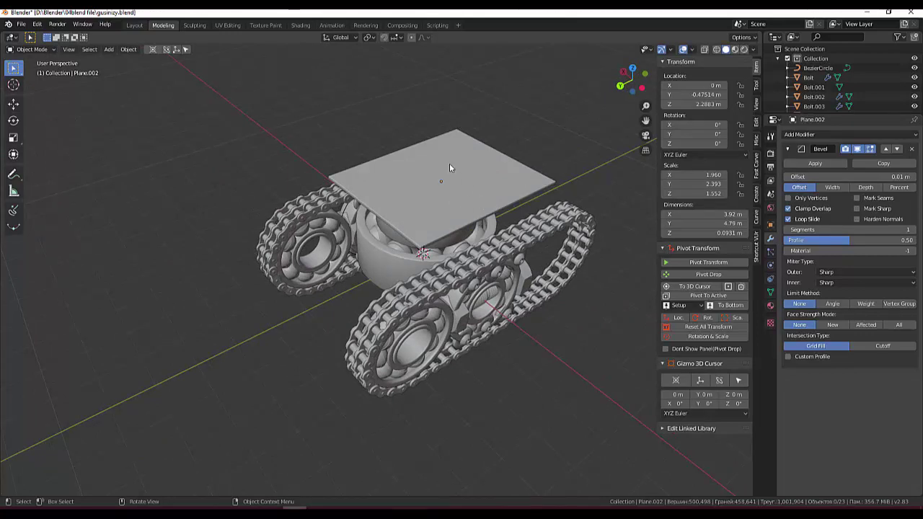
scroll(527, 148, down, 2)
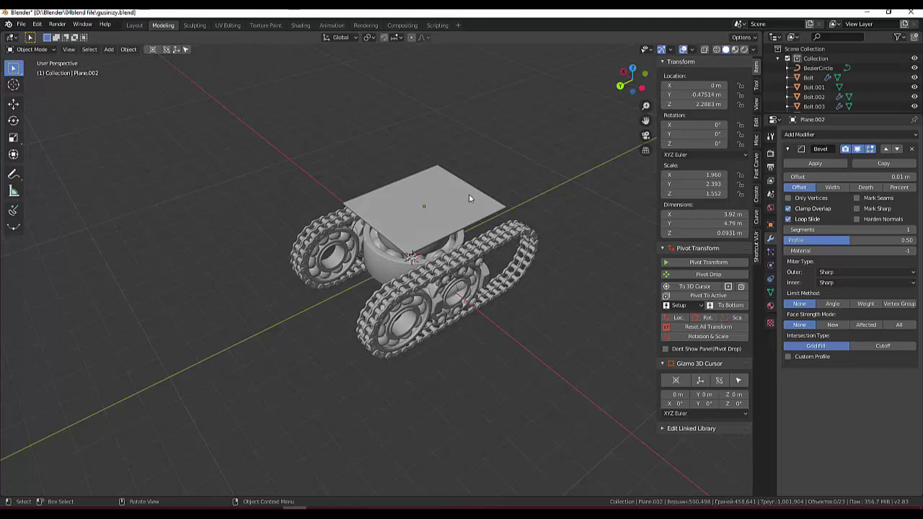
mouse_move(471, 193)
middle_down()
mouse_move(543, 167)
mouse_move(653, 163)
mouse_move(414, 170)
middle_up()
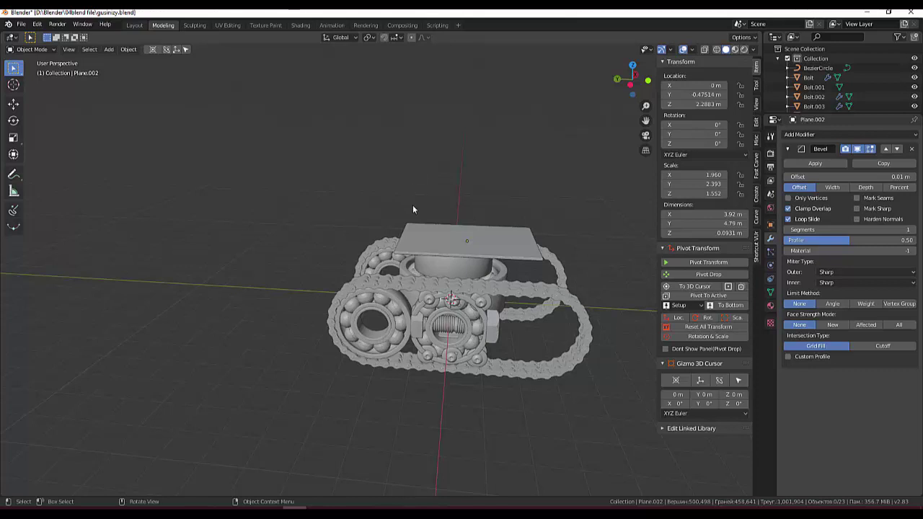
click(424, 238)
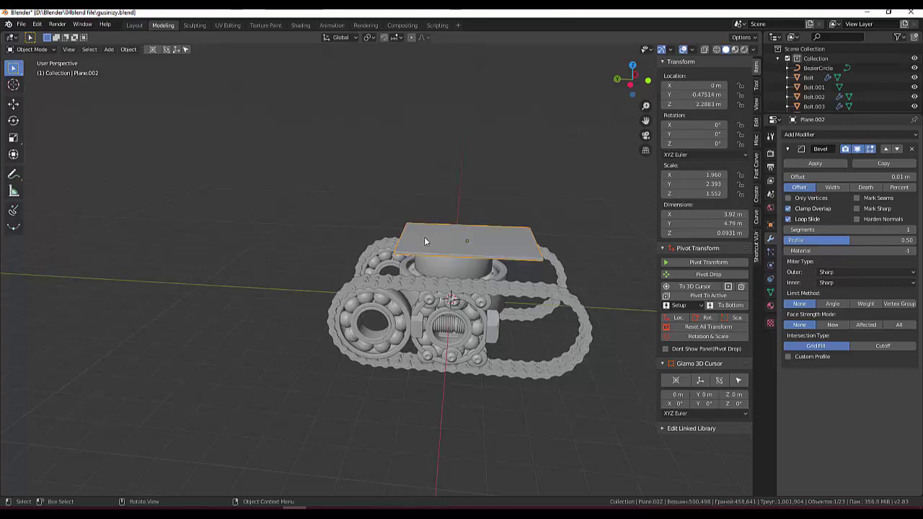
key(s)
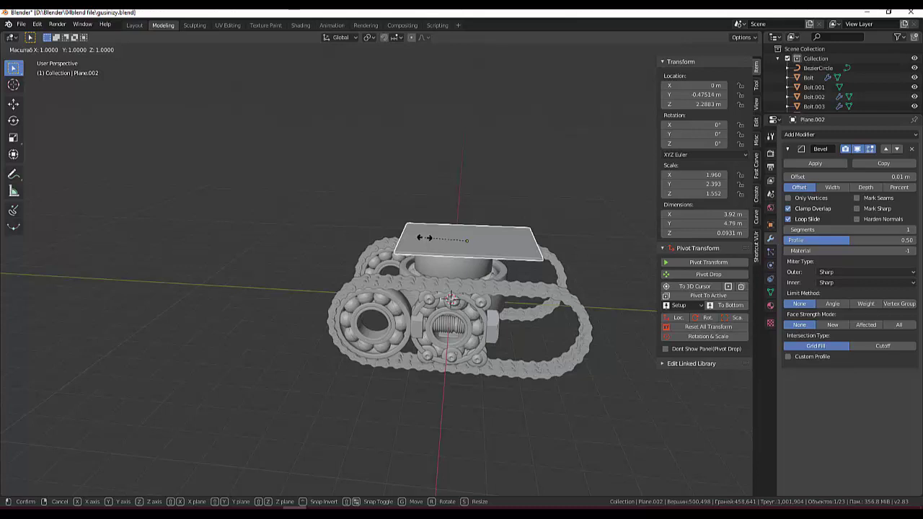
key(y)
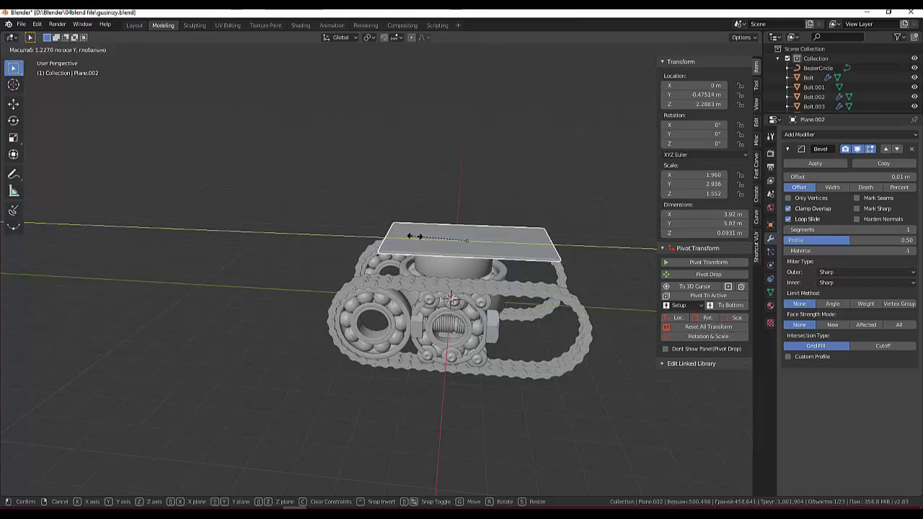
click(416, 237)
click(476, 179)
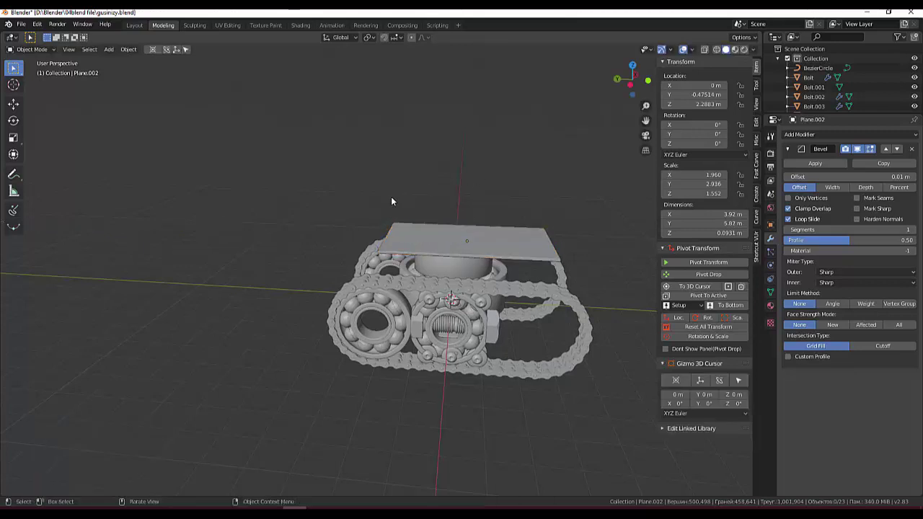
key(shift+a)
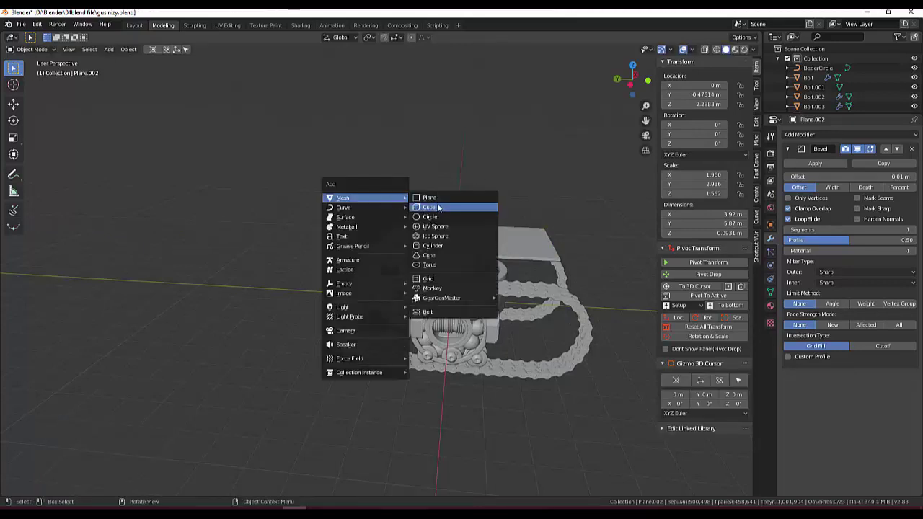
Step: Add a cube and raise it to Z 3.3569 m above the plate
click(434, 209)
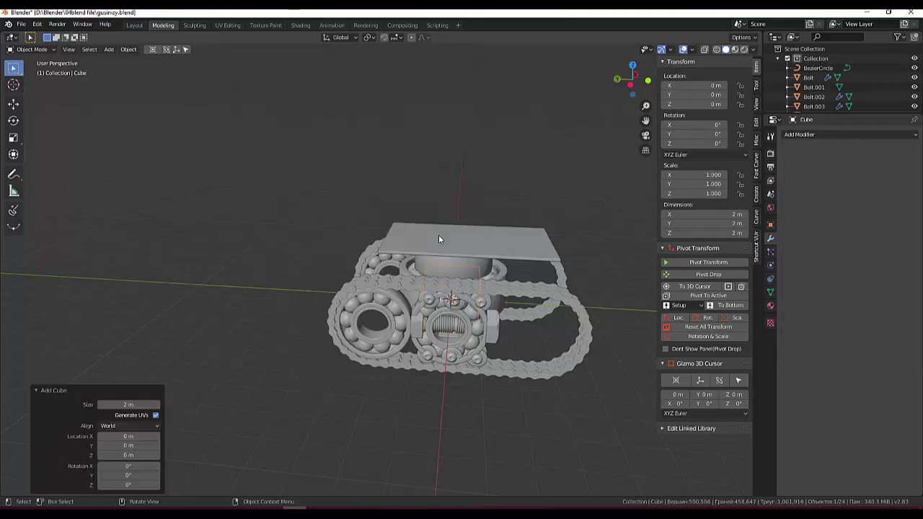
key(g)
key(z)
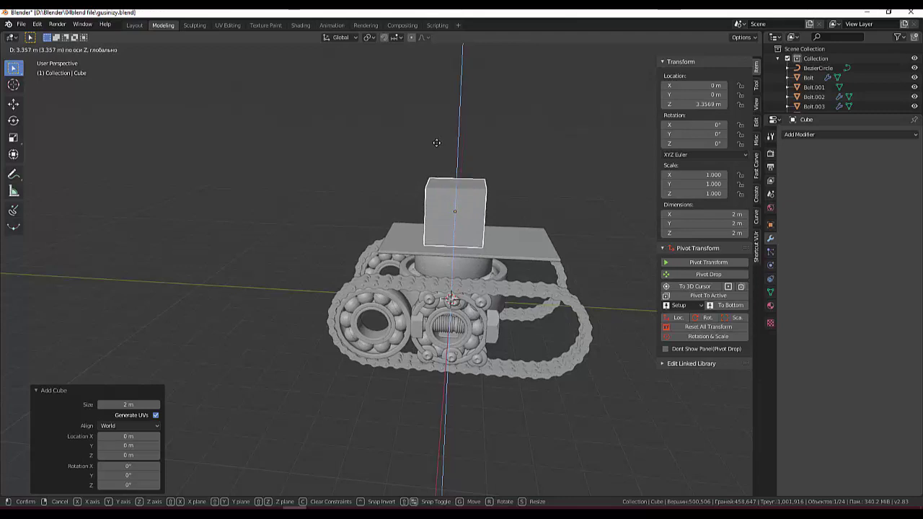
click(437, 141)
mouse_move(449, 148)
middle_down()
mouse_move(524, 165)
mouse_move(557, 150)
middle_up()
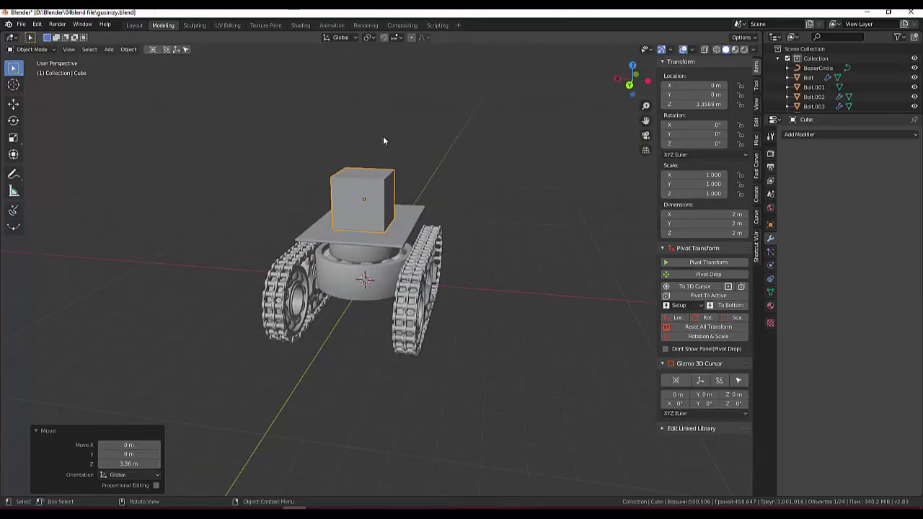
Step: Flatten the cube to 0.986 m tall (Z scale 0.493)
key(s)
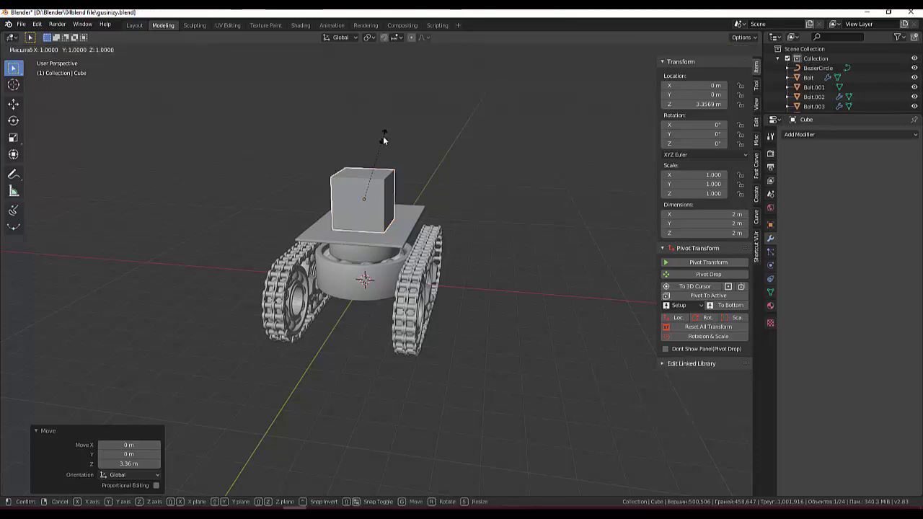
key(z)
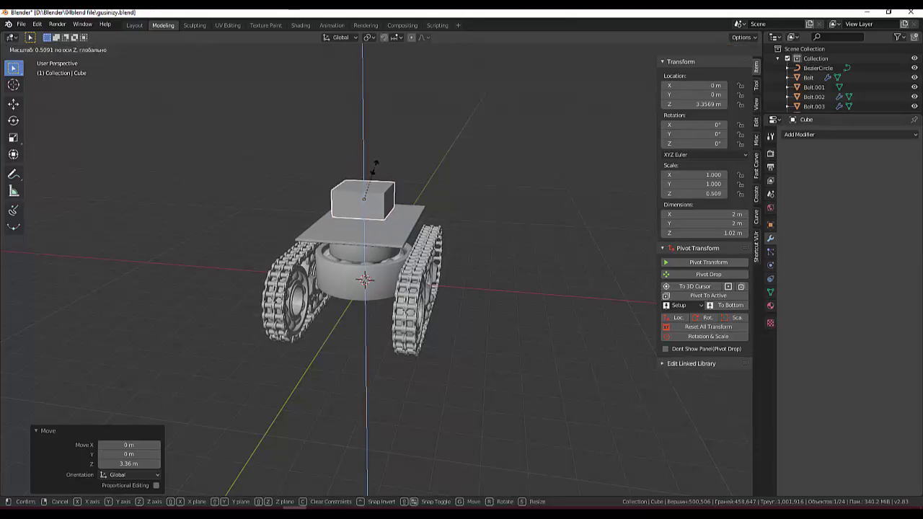
click(374, 167)
middle_drag(487, 170, 452, 213)
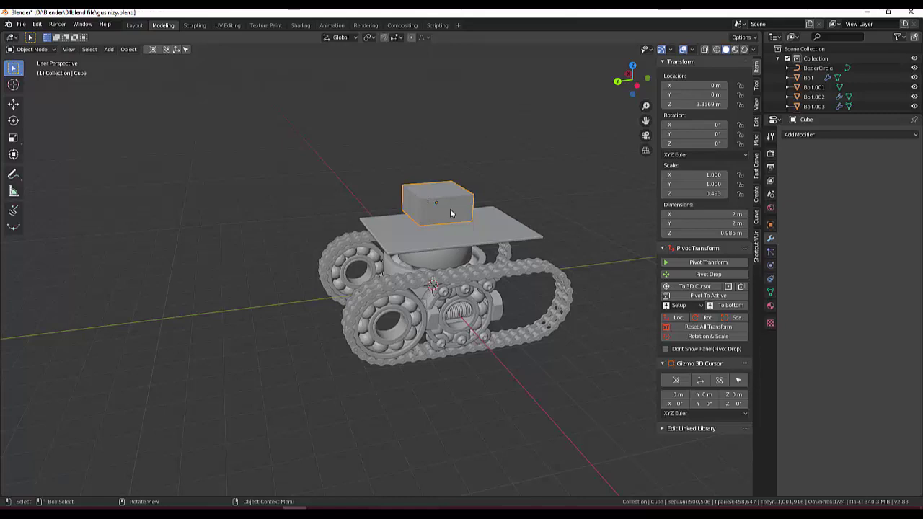
middle_drag(451, 211, 466, 222)
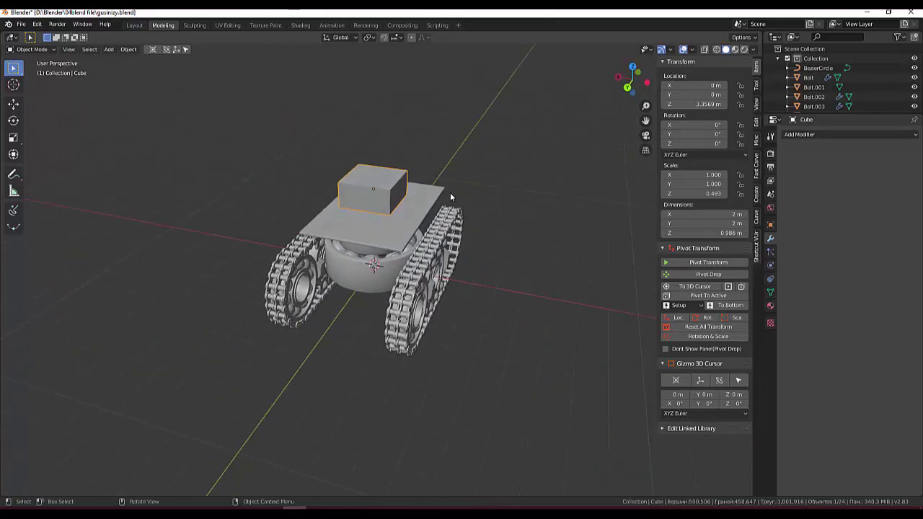
Step: From top view, widen the cube along X to 3.89 m (scale 1.945)
key(KP_7)
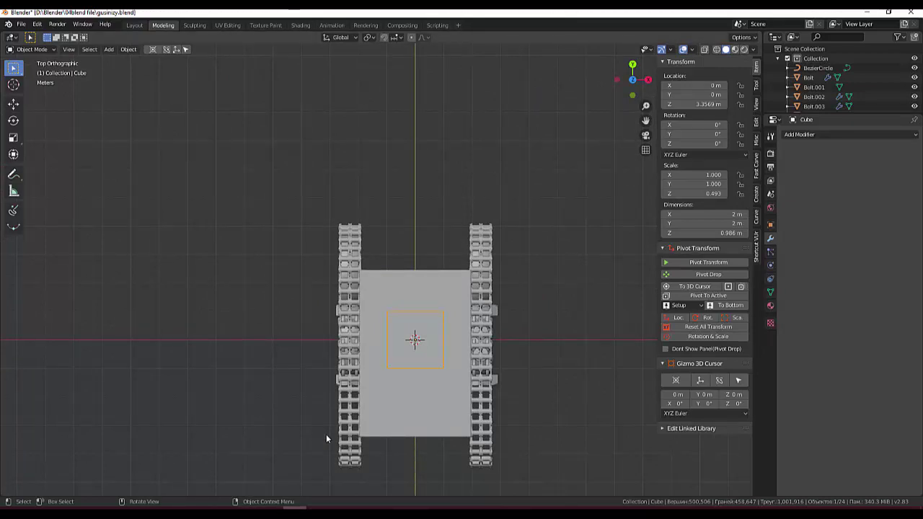
key(s)
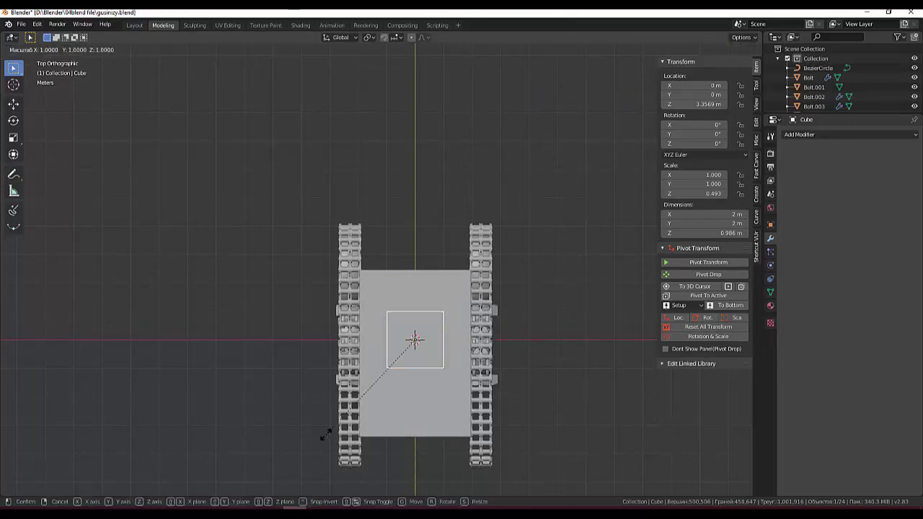
key(x)
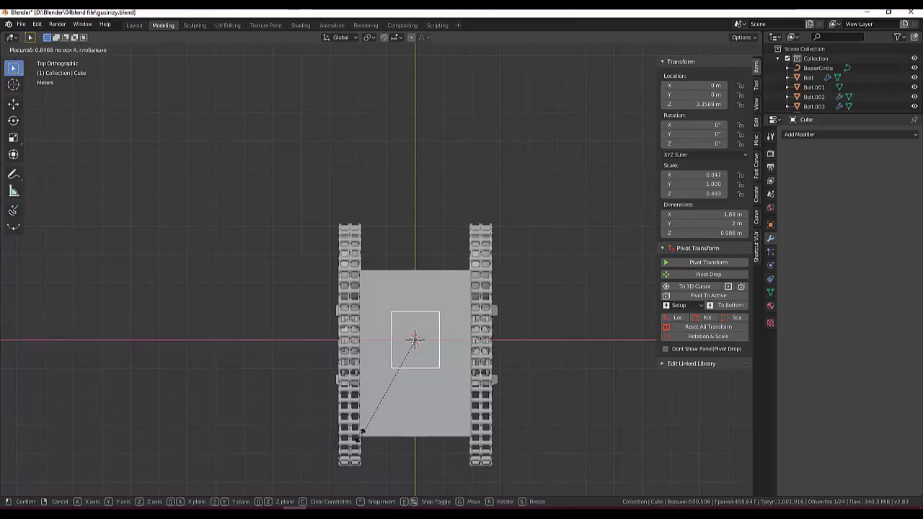
click(156, 362)
middle_drag(334, 392, 429, 300)
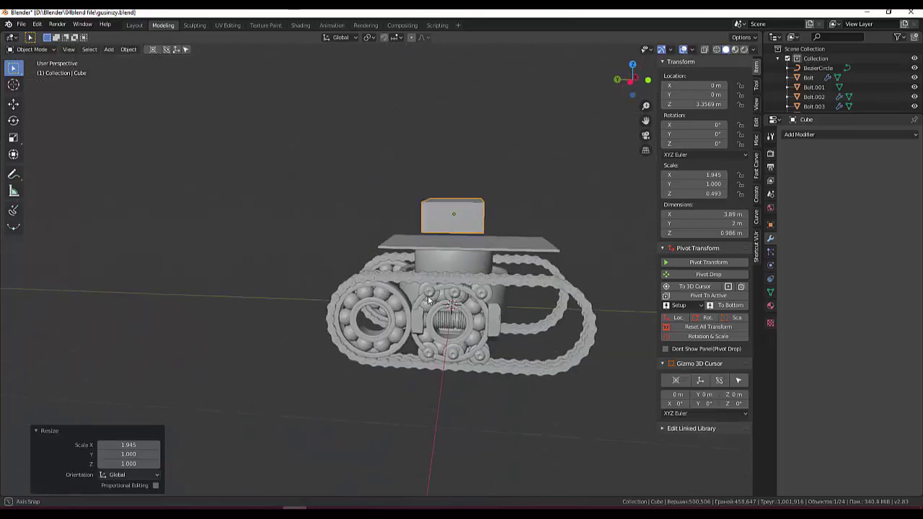
scroll(433, 238, up, 1)
scroll(472, 212, up, 1)
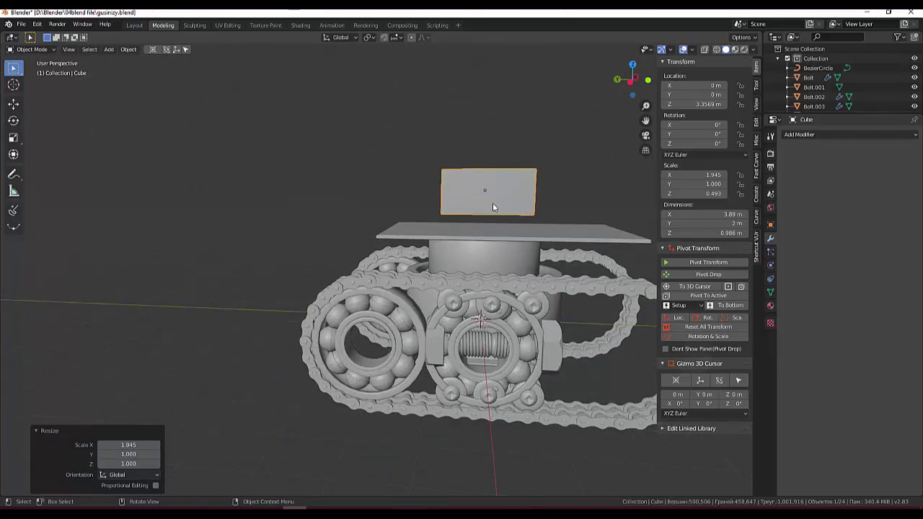
scroll(491, 210, down, 3)
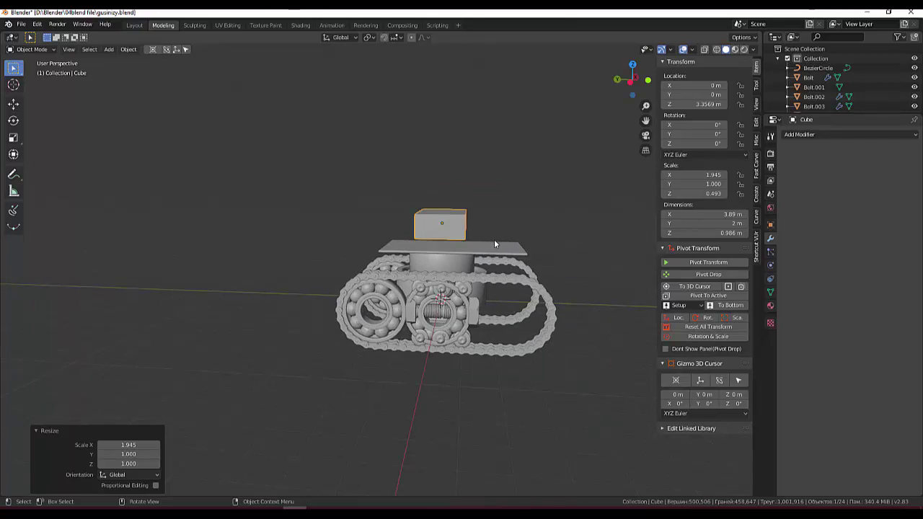
scroll(436, 226, up, 2)
scroll(490, 191, up, 2)
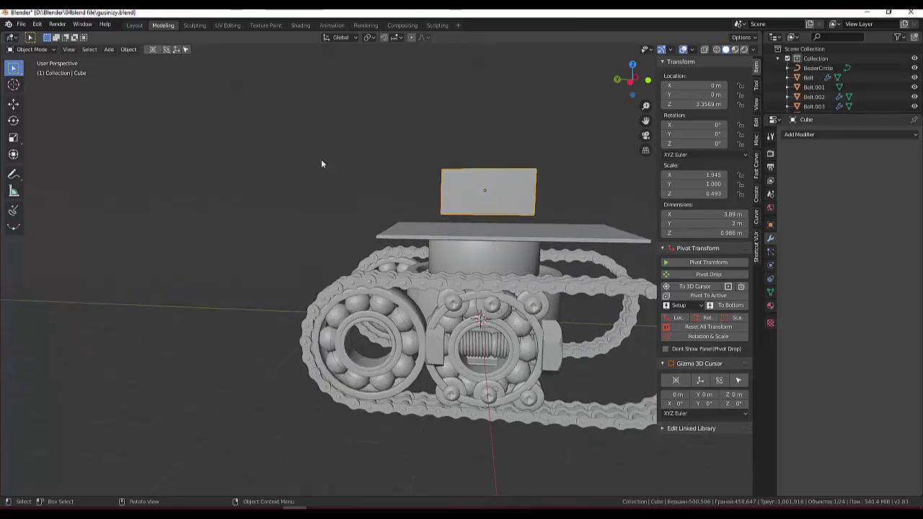
Step: In Edit Mode with face select, select both end faces of the box
click(31, 49)
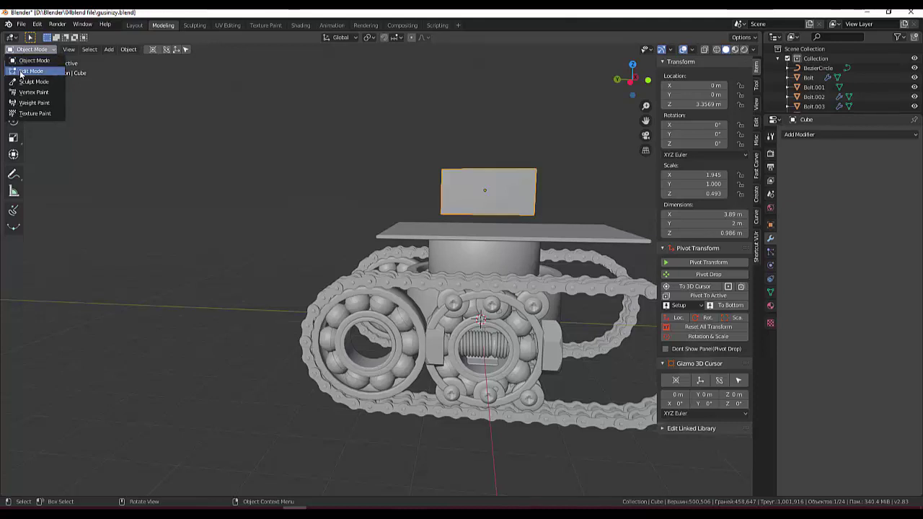
click(22, 72)
click(82, 50)
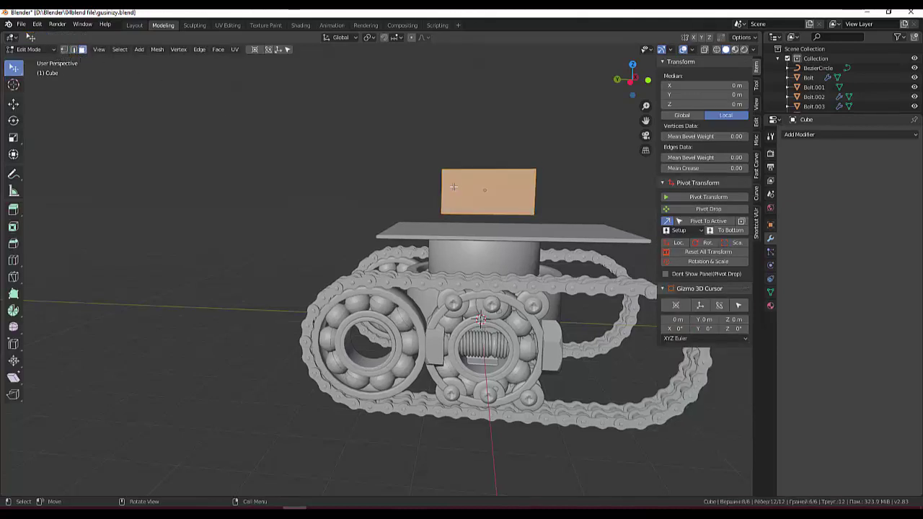
click(483, 188)
mouse_move(497, 191)
middle_down()
mouse_move(222, 186)
mouse_move(331, 204)
middle_up()
shift+click(223, 186)
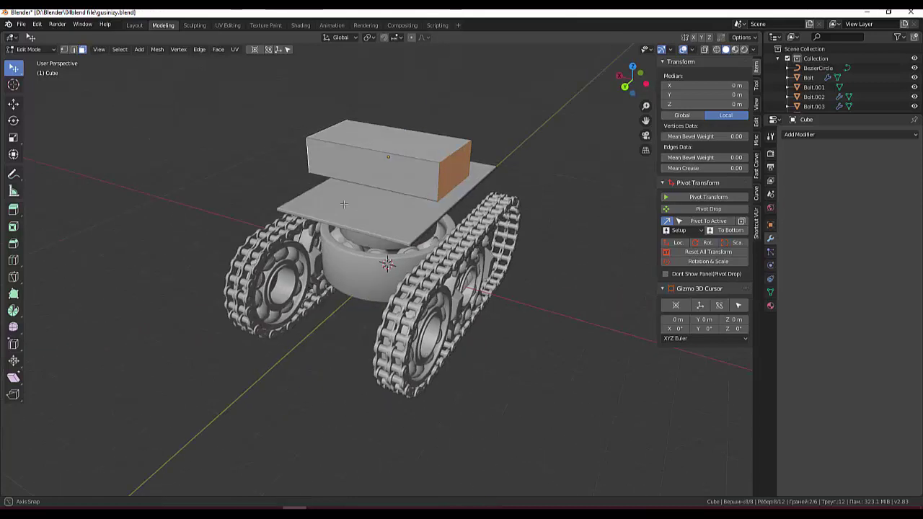
Step: Inset both end faces by 0.08089 m and bridge their edge loops into an open tube
key(i)
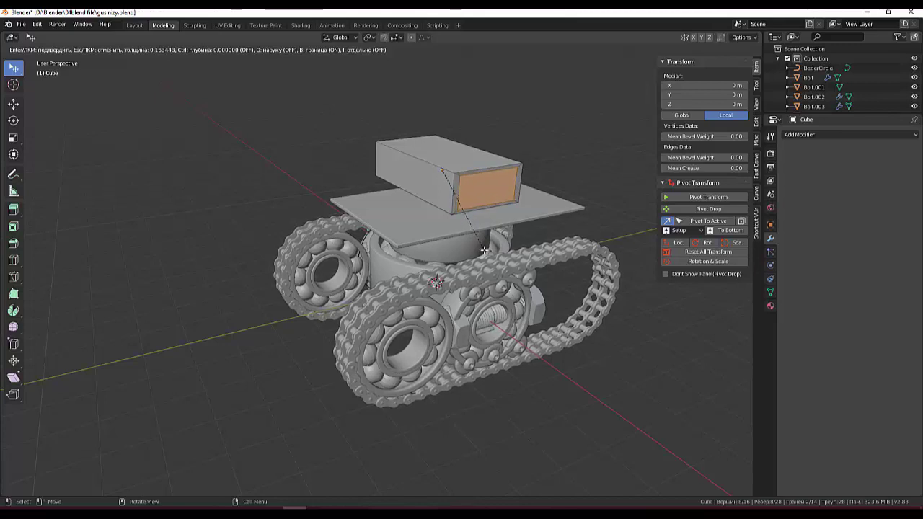
key(Escape)
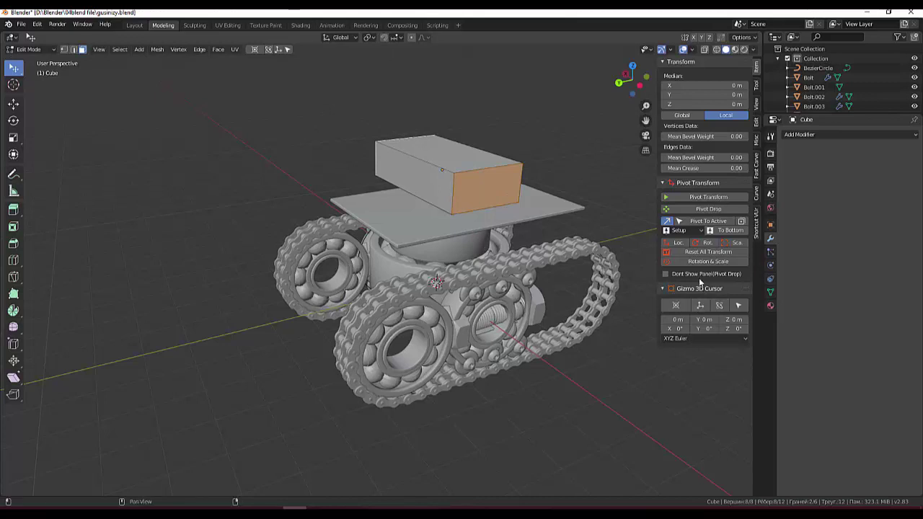
click(709, 253)
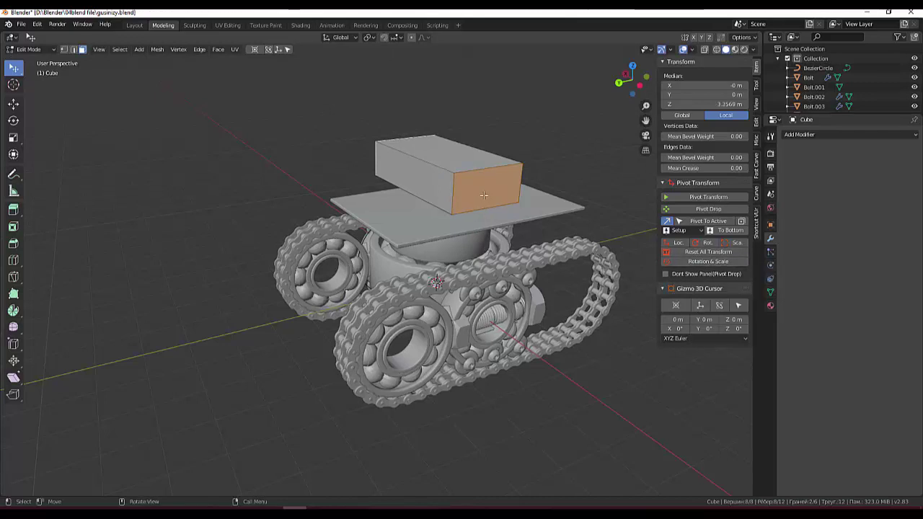
key(i)
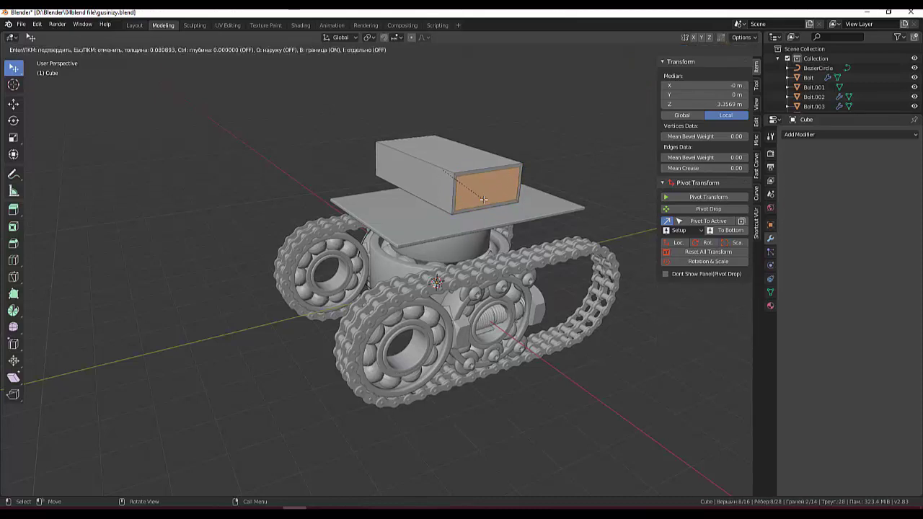
click(483, 199)
mouse_move(504, 195)
middle_down()
mouse_move(651, 191)
mouse_move(552, 250)
mouse_move(433, 217)
middle_up()
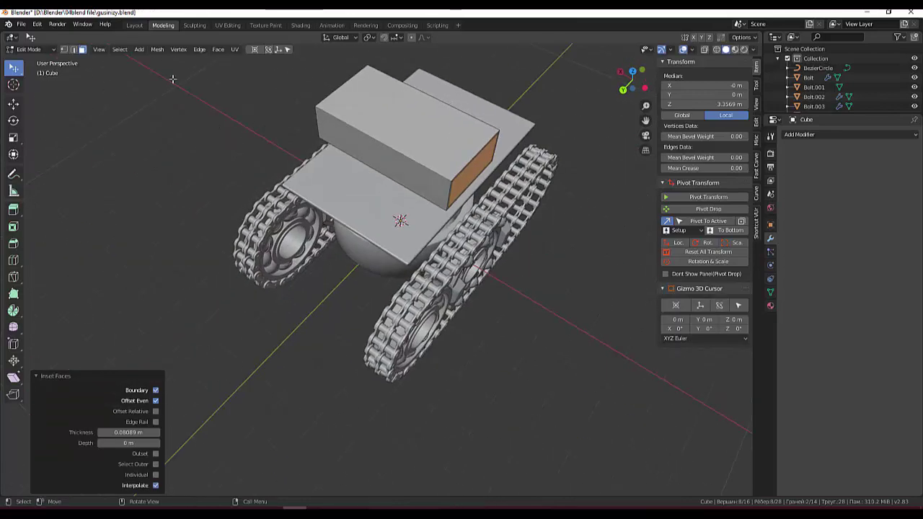
click(200, 51)
click(209, 80)
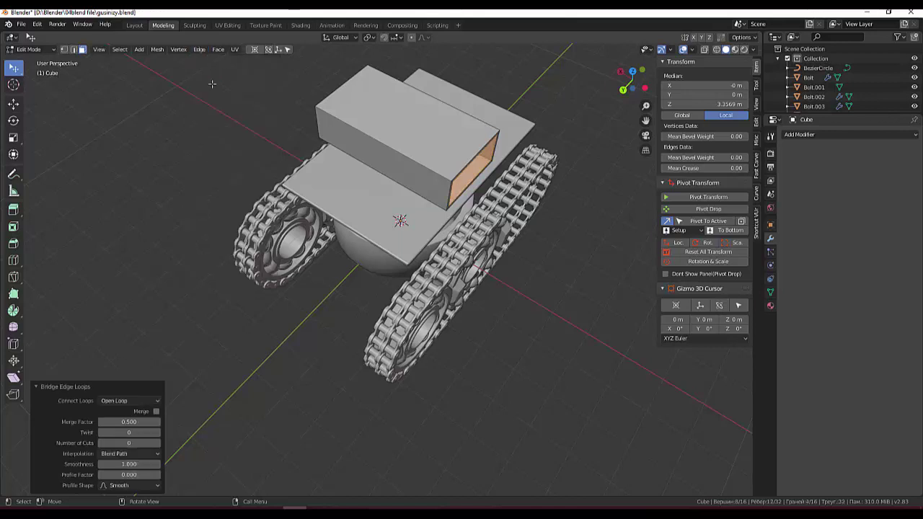
middle_drag(453, 208, 403, 166)
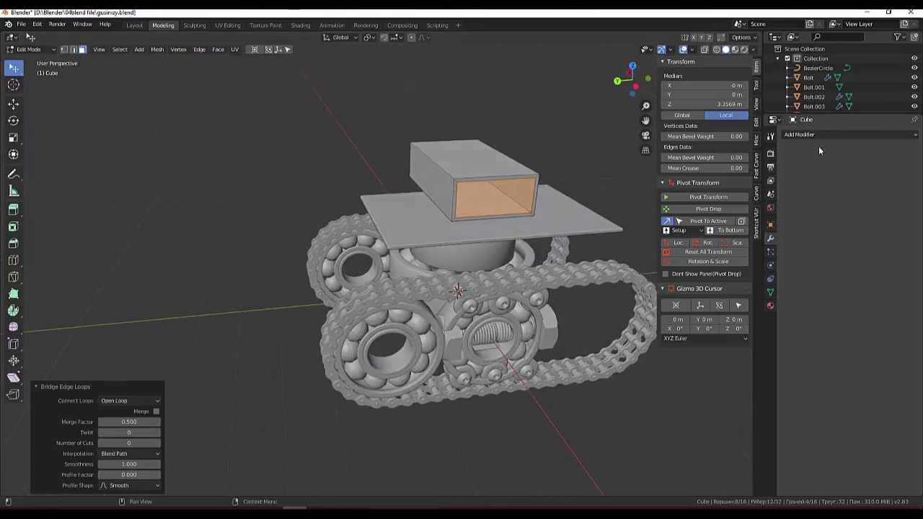
Step: Add a Bevel modifier to the box tube with a 0.01 m offset
click(803, 135)
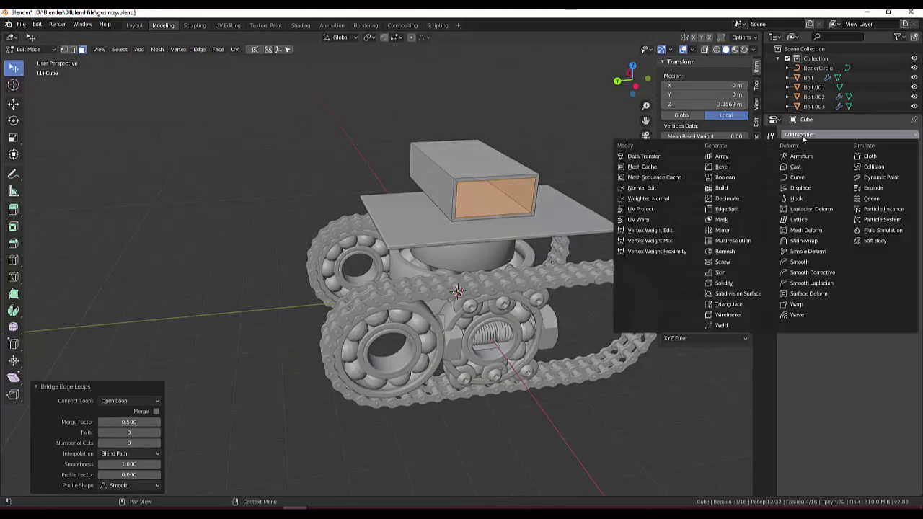
click(726, 170)
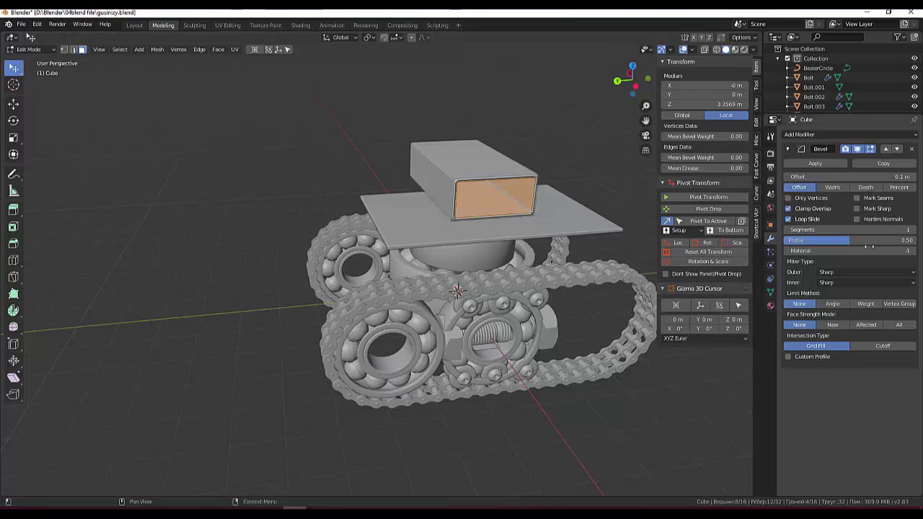
click(837, 177)
click(792, 177)
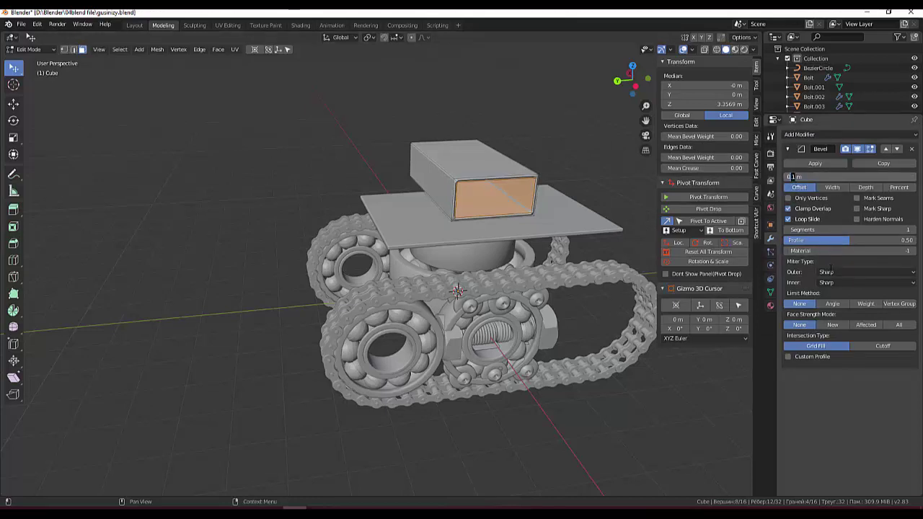
key(BackSpace)
text(0)
key(Return)
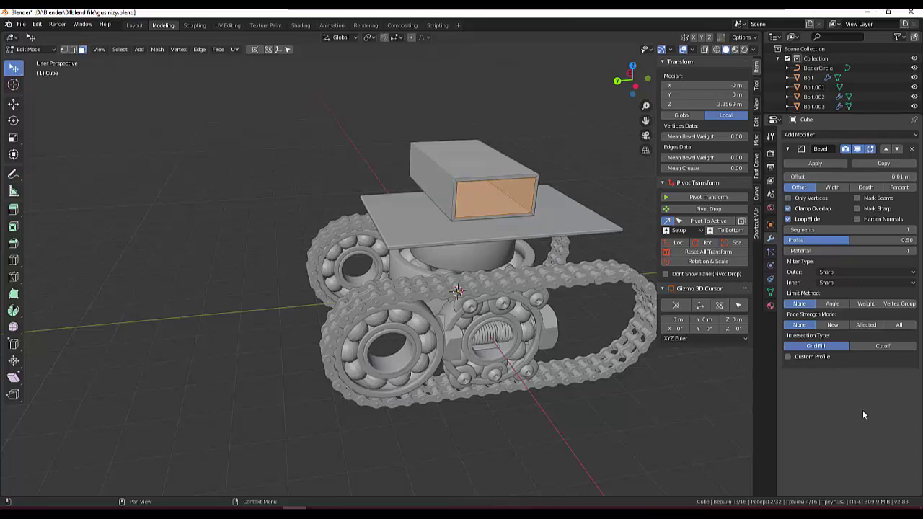
Step: Raise the bevel offset to 0.02 m and deselect the box
scroll(496, 152, up, 2)
scroll(495, 153, up, 2)
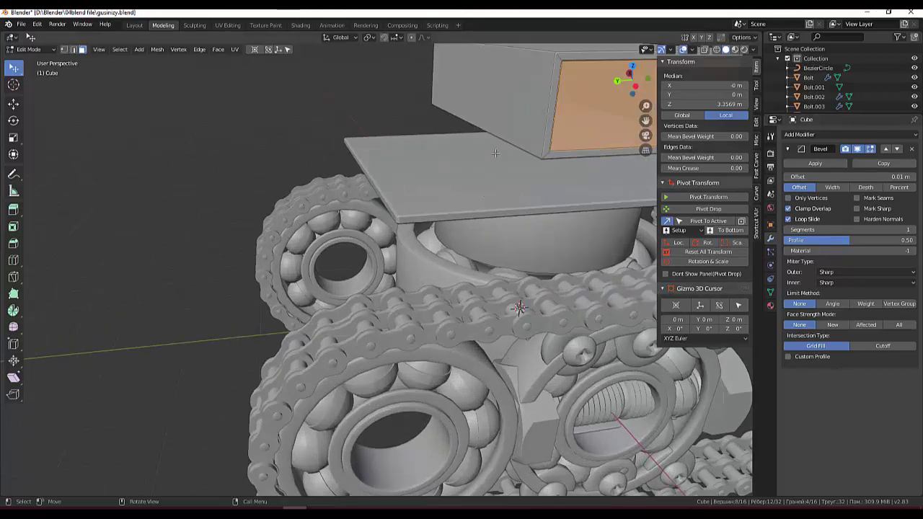
click(912, 177)
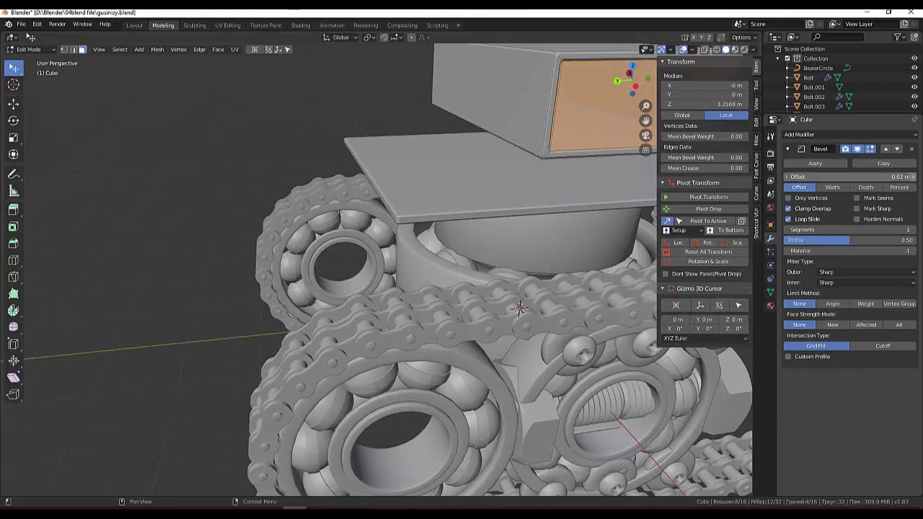
click(912, 176)
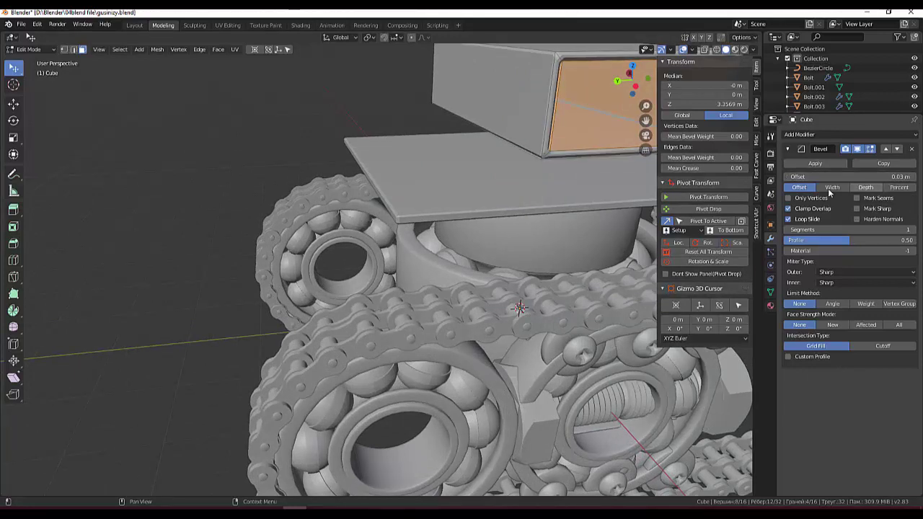
click(787, 177)
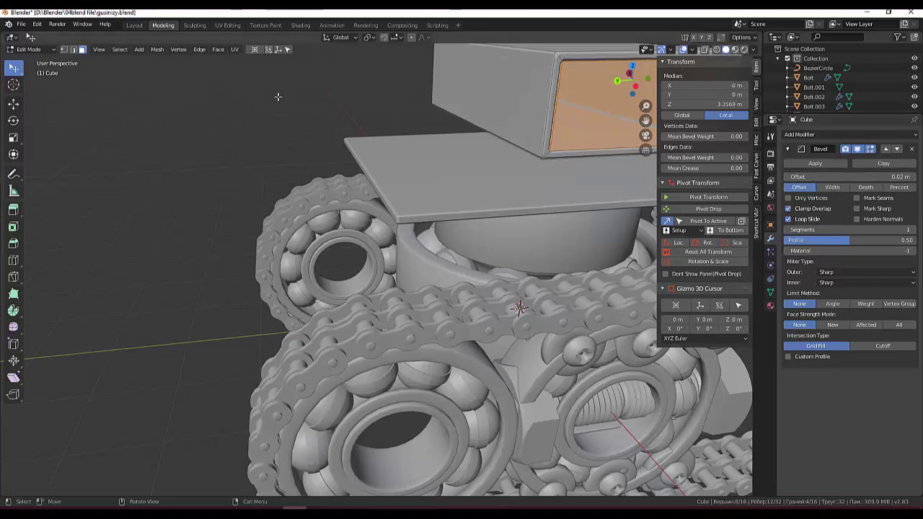
click(308, 111)
mouse_move(308, 111)
middle_down()
mouse_move(294, 116)
mouse_move(356, 137)
middle_up()
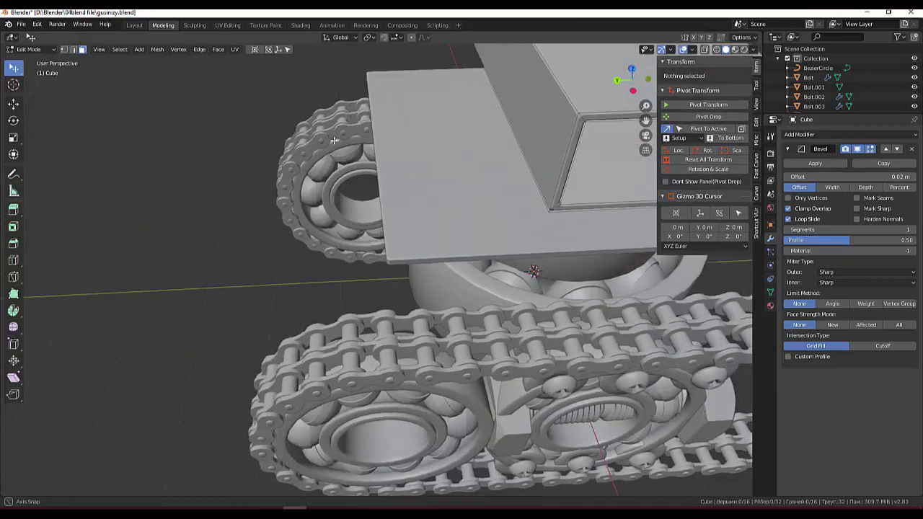
scroll(356, 138, down, 2)
scroll(356, 137, down, 1)
scroll(355, 137, down, 1)
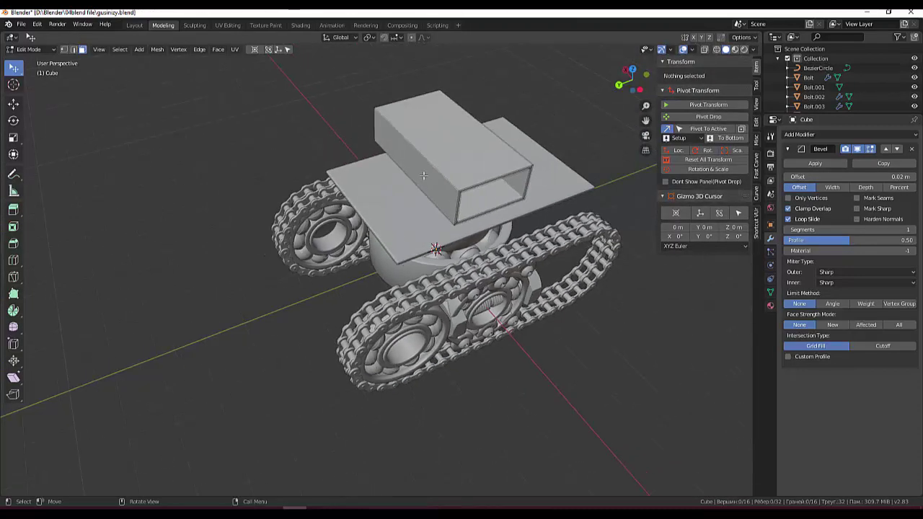
Step: From the right side view, return to Object Mode with the box tube selected
key(KP_3)
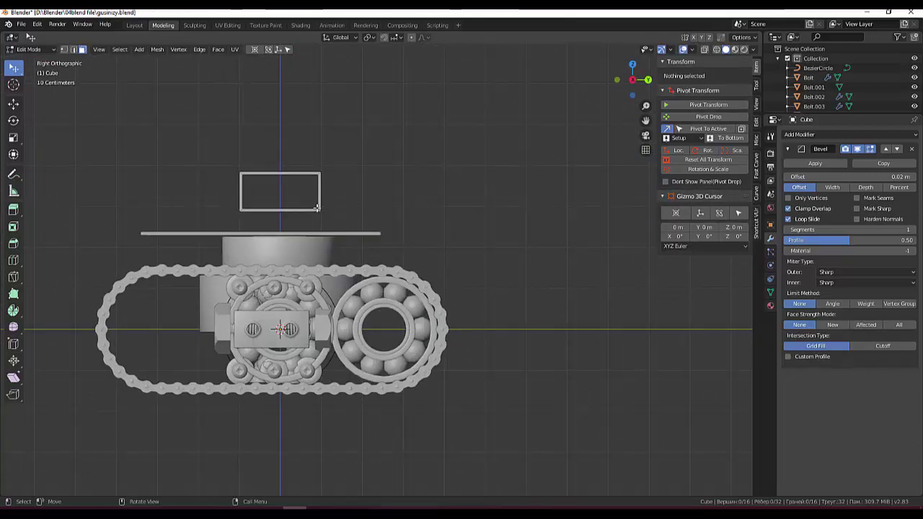
click(320, 210)
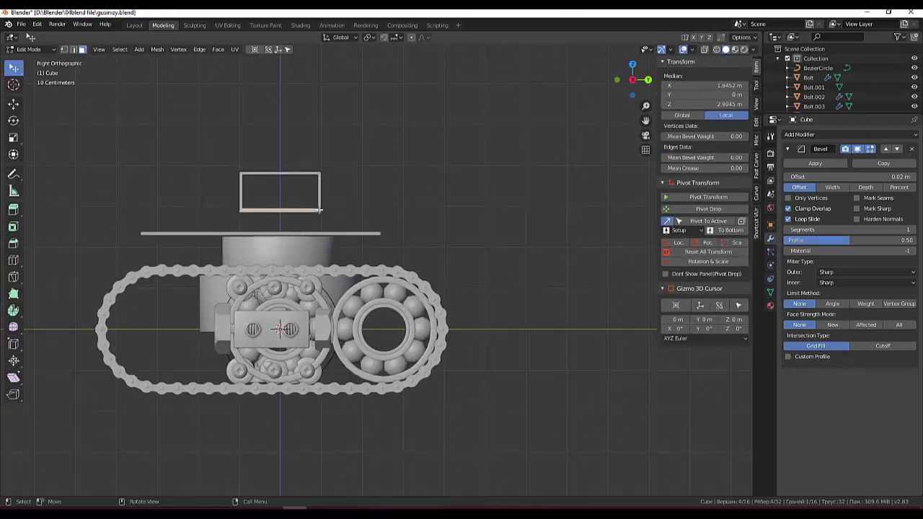
click(33, 49)
click(29, 60)
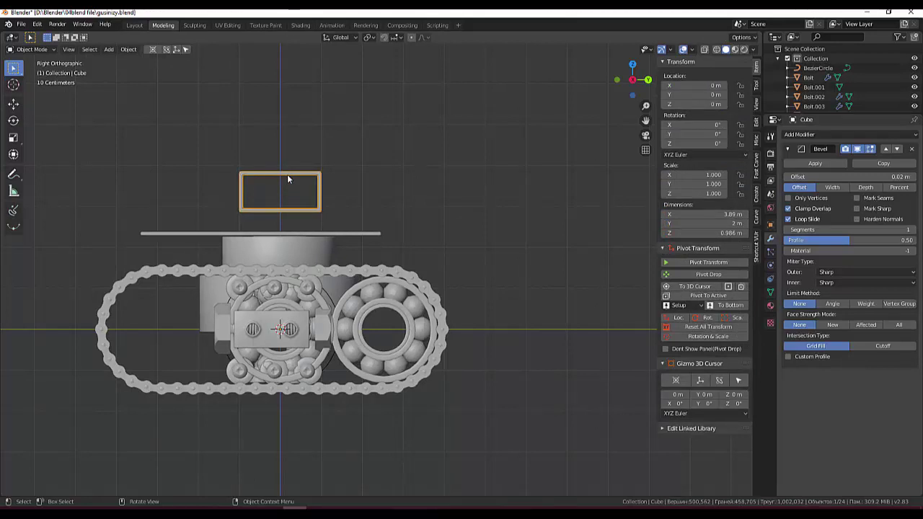
Step: Move the box tube onto the plate's right end at Y 1.1444, Z −0.68369 m
key(g)
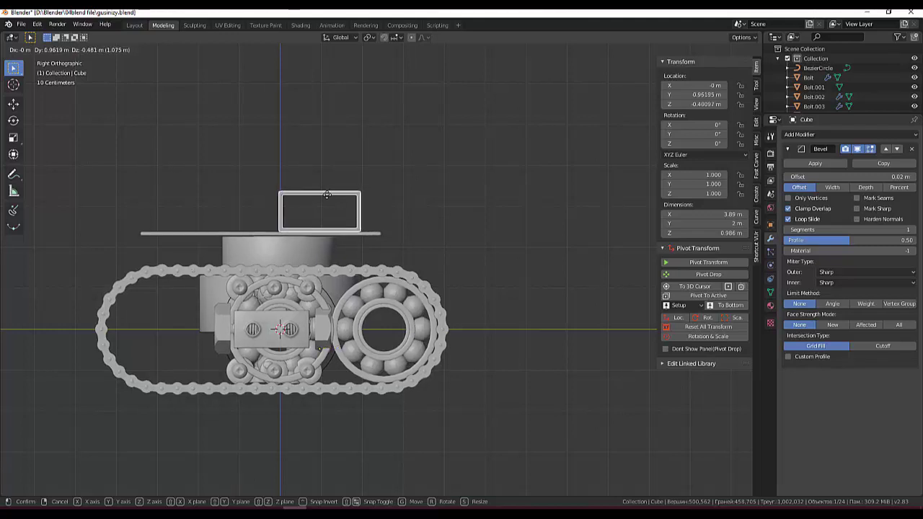
click(326, 195)
mouse_move(380, 199)
middle_down()
mouse_move(376, 244)
mouse_move(263, 235)
mouse_move(261, 246)
middle_up()
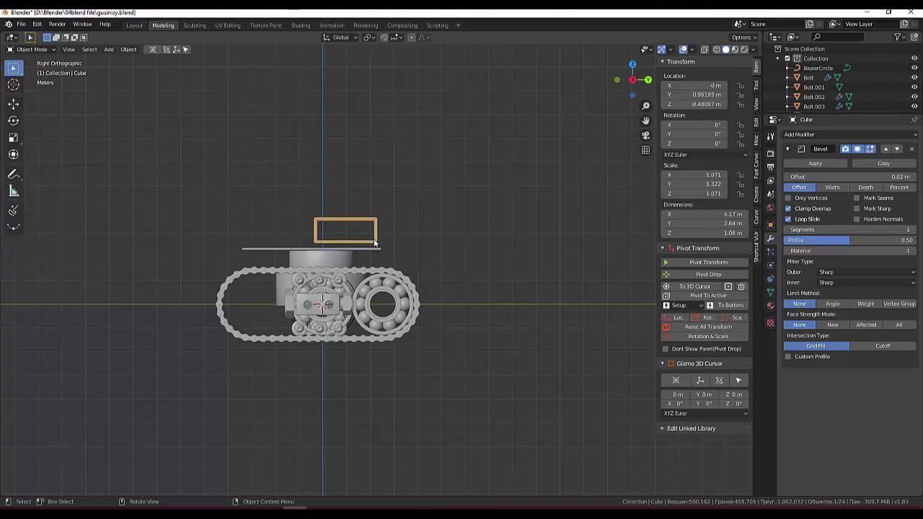
key(g)
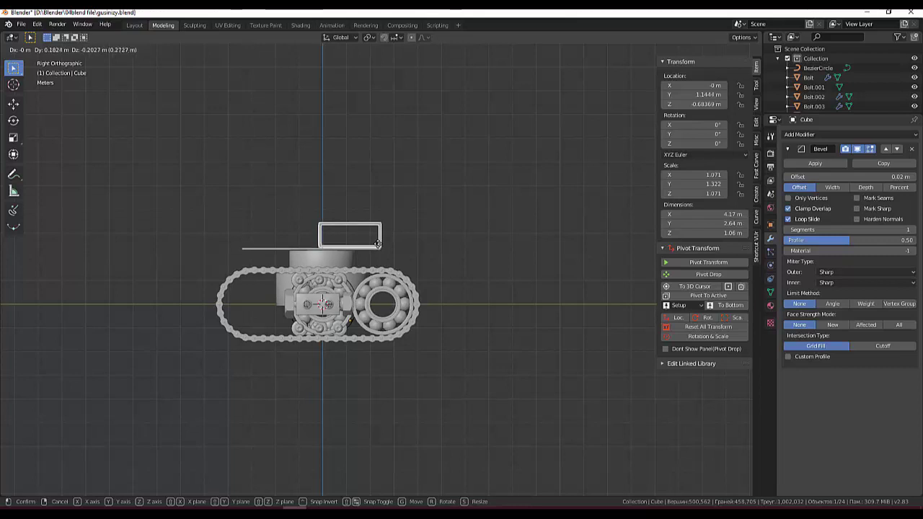
click(377, 244)
click(368, 248)
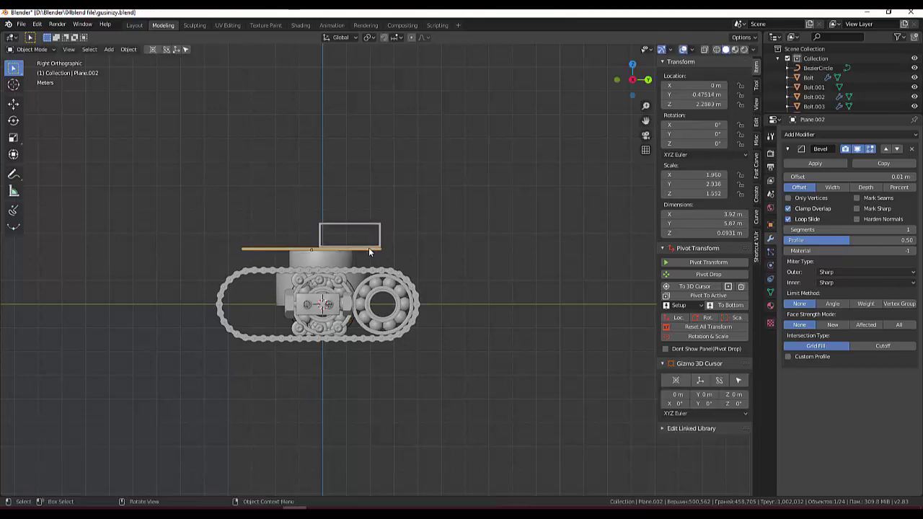
click(380, 231)
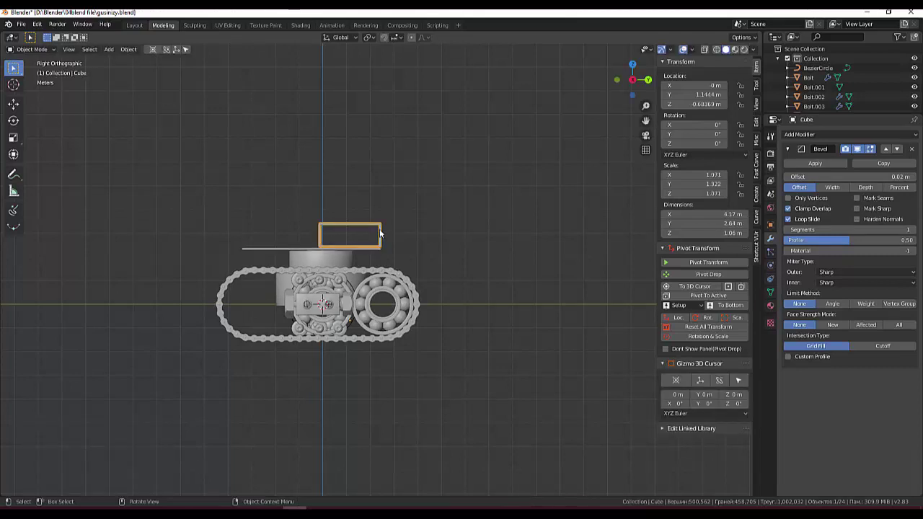
Step: Duplicate the box tube beside the first and enlarge the copy to 1.277 scale
key(shift+d)
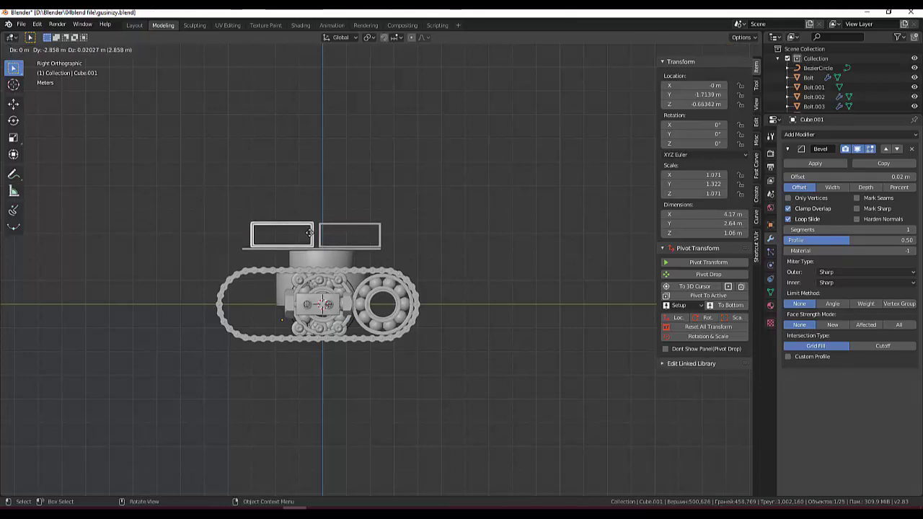
click(311, 237)
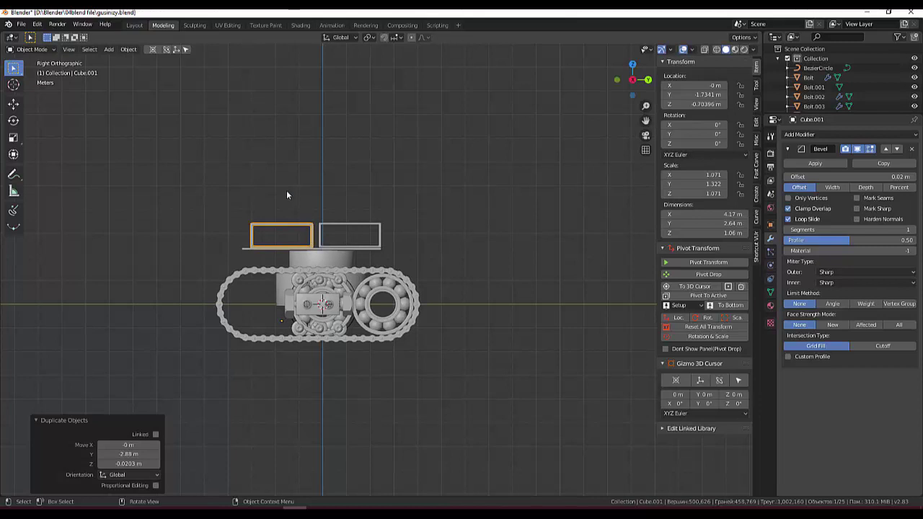
key(s)
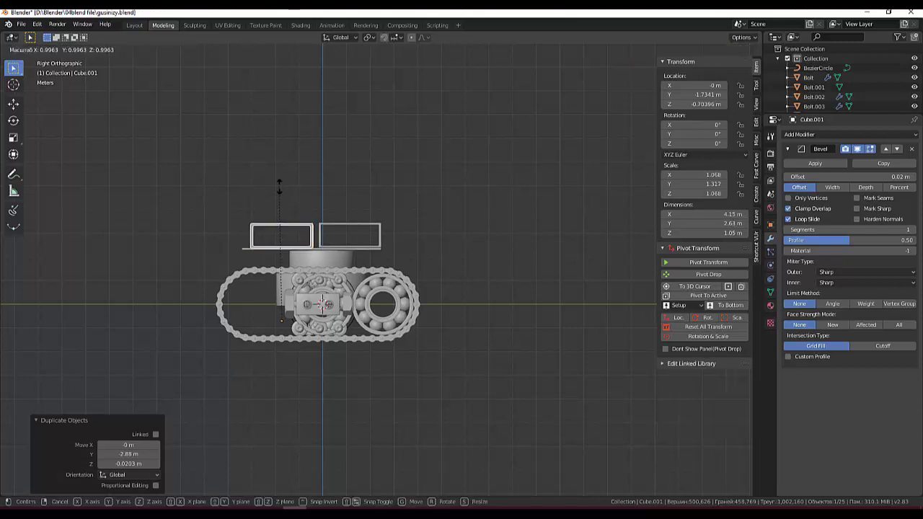
click(348, 159)
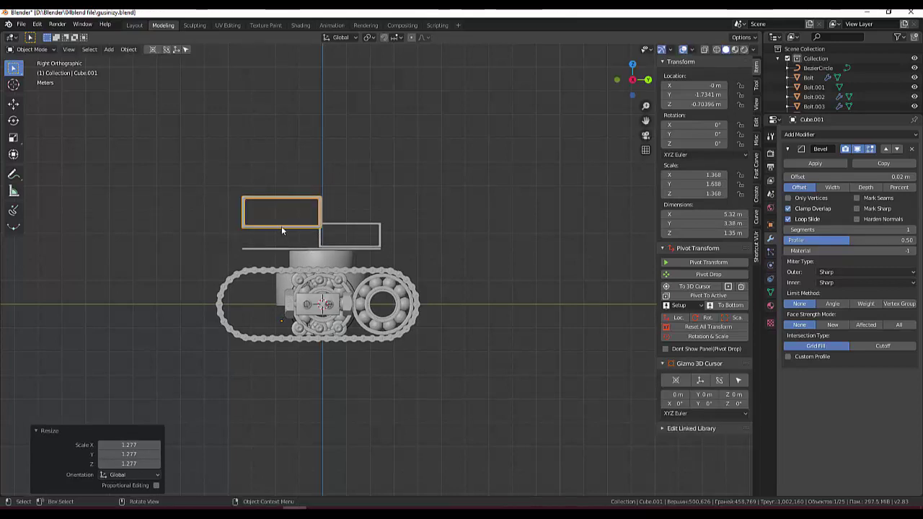
Step: Lower Cube.001 onto the plate at Y −1.7341, Z −1.5351 m
click(281, 226)
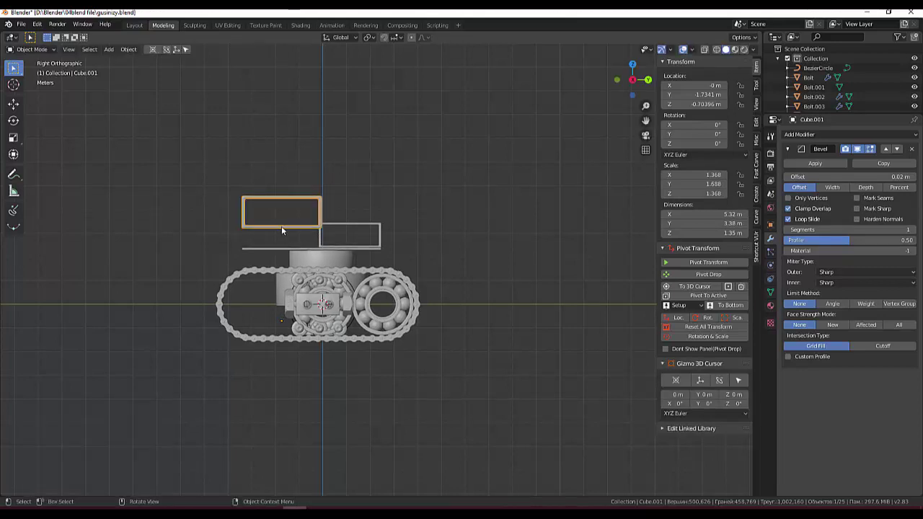
key(g)
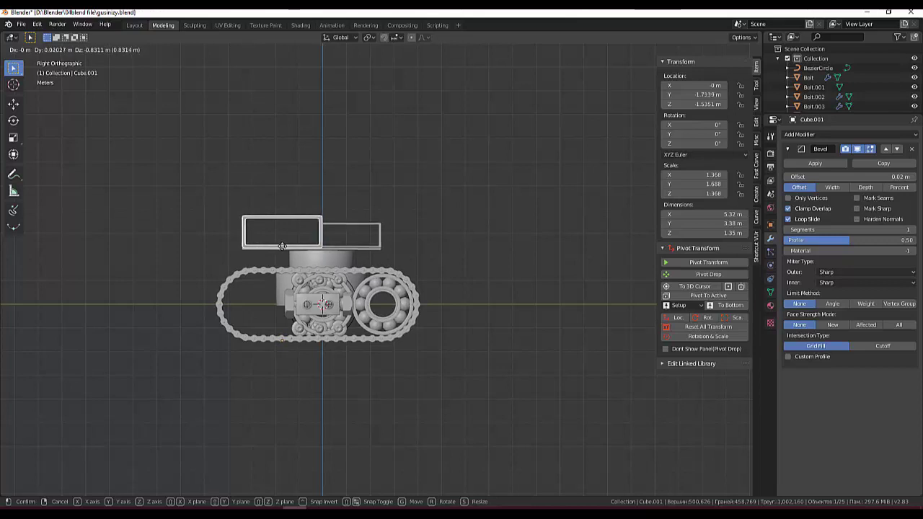
click(281, 246)
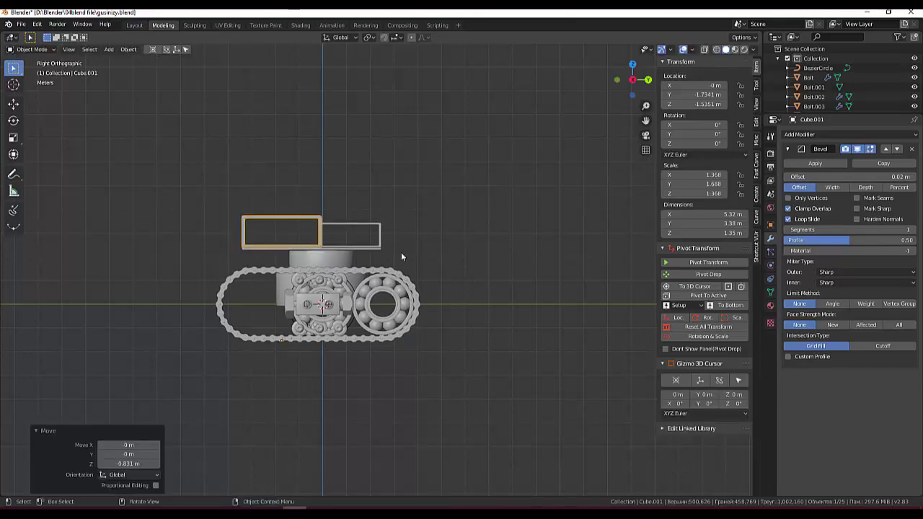
scroll(400, 250, up, 1)
scroll(399, 251, up, 1)
mouse_move(399, 250)
middle_down()
mouse_move(306, 252)
mouse_move(332, 244)
mouse_move(347, 218)
mouse_move(322, 349)
middle_up()
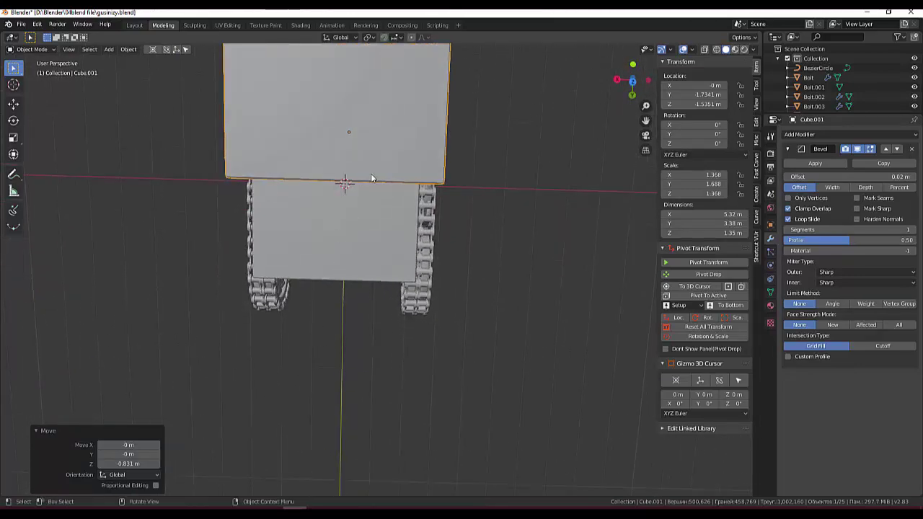
Step: From top view, scale the left hollow box Cube.001 to 0.8 along X
key(KP_7)
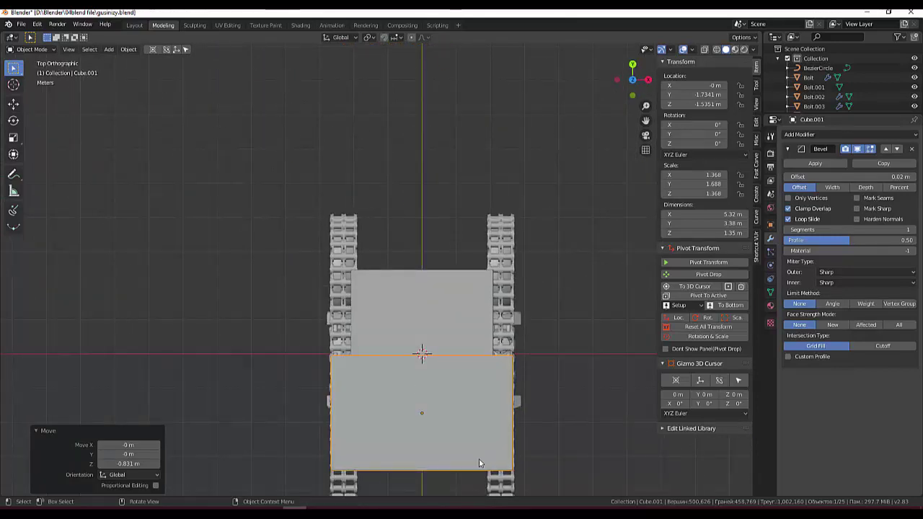
scroll(446, 413, down, 3)
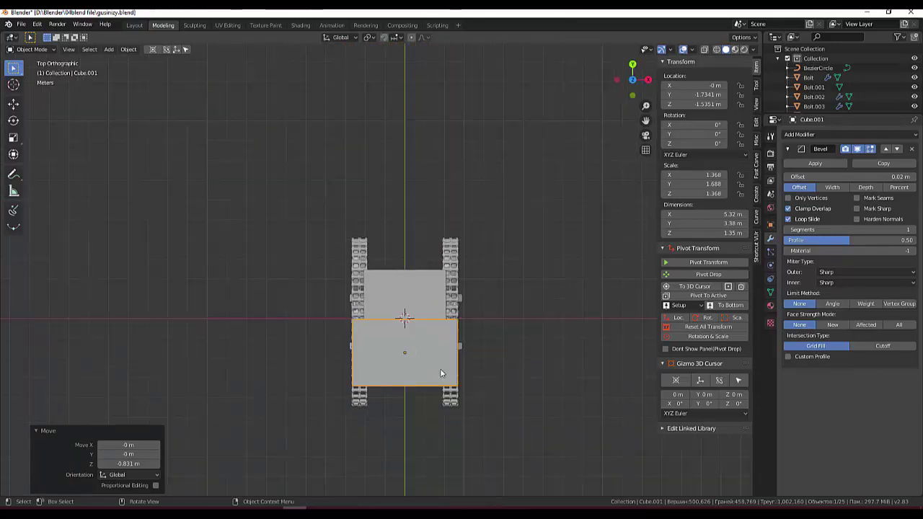
key(s)
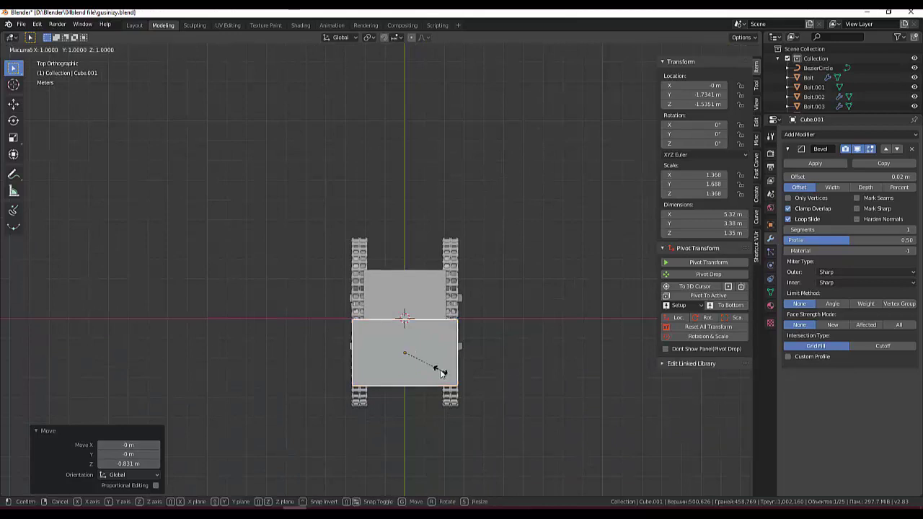
key(x)
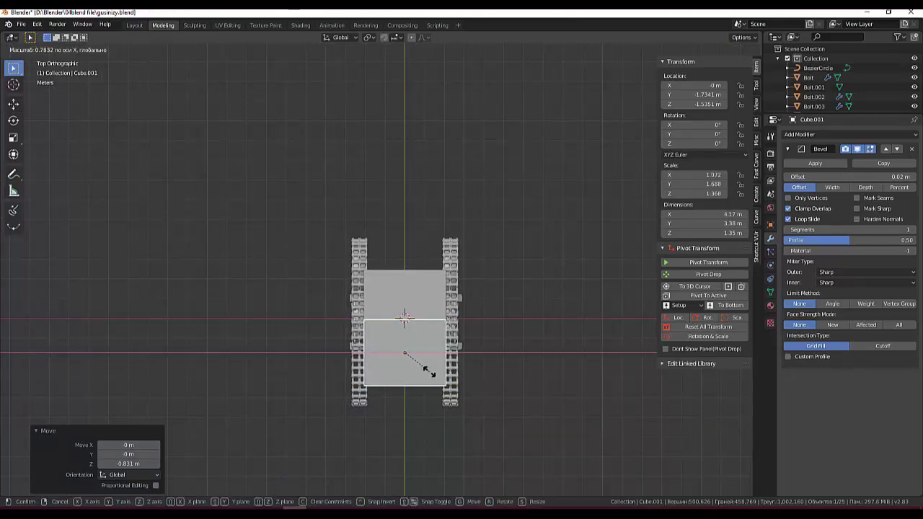
text(0.8)
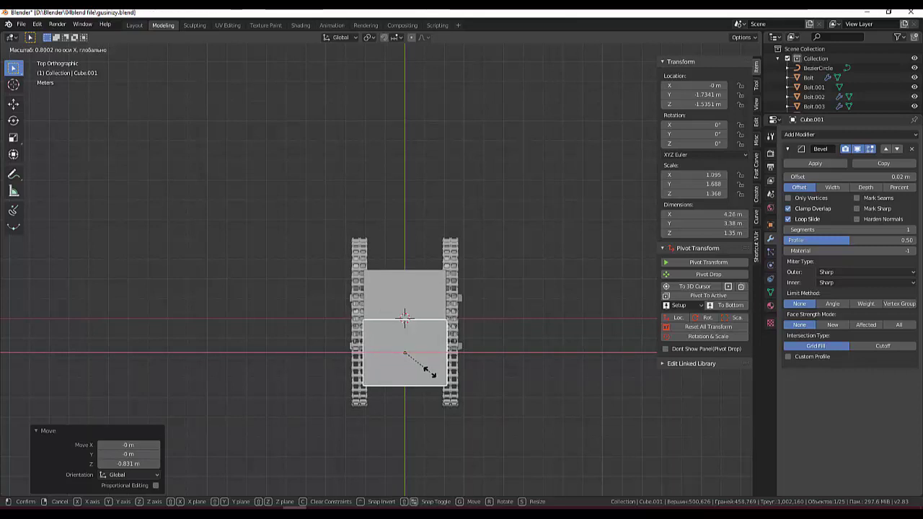
key(Return)
click(424, 354)
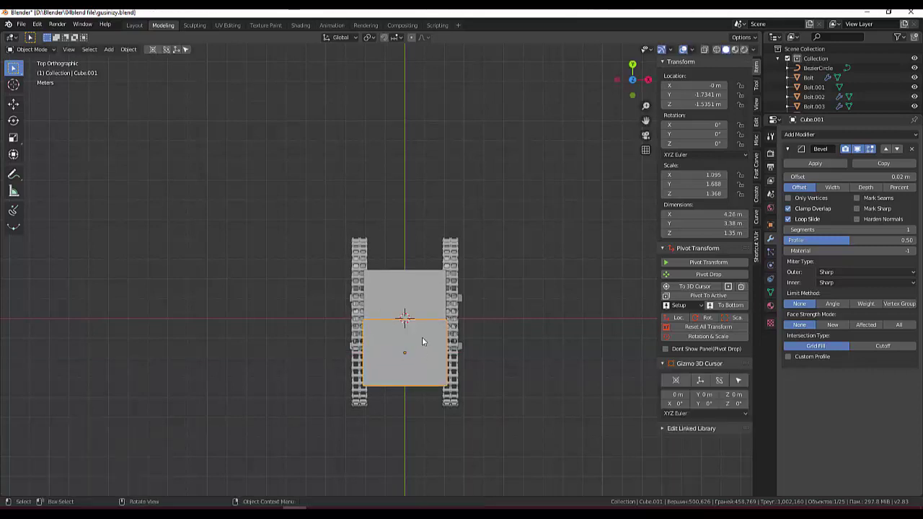
Step: Scale Cube.001 along Y to shorten its length to 3.14 m
key(s)
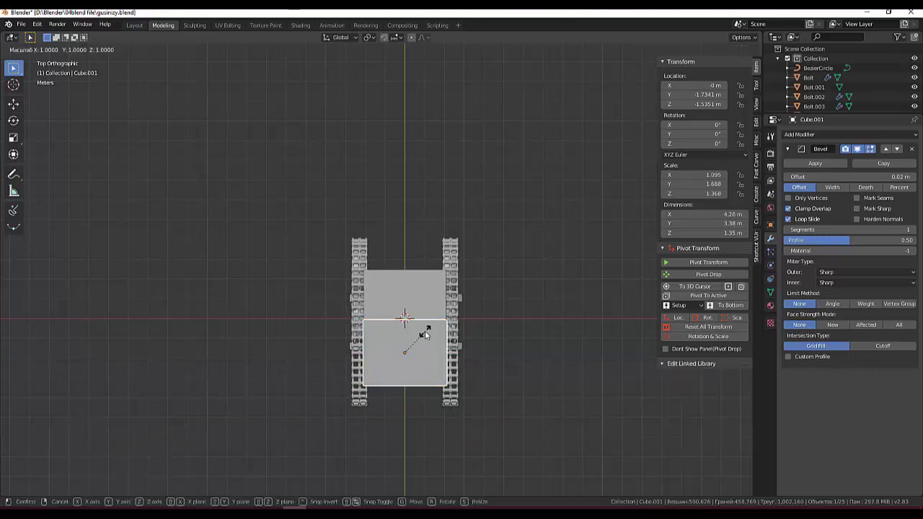
key(y)
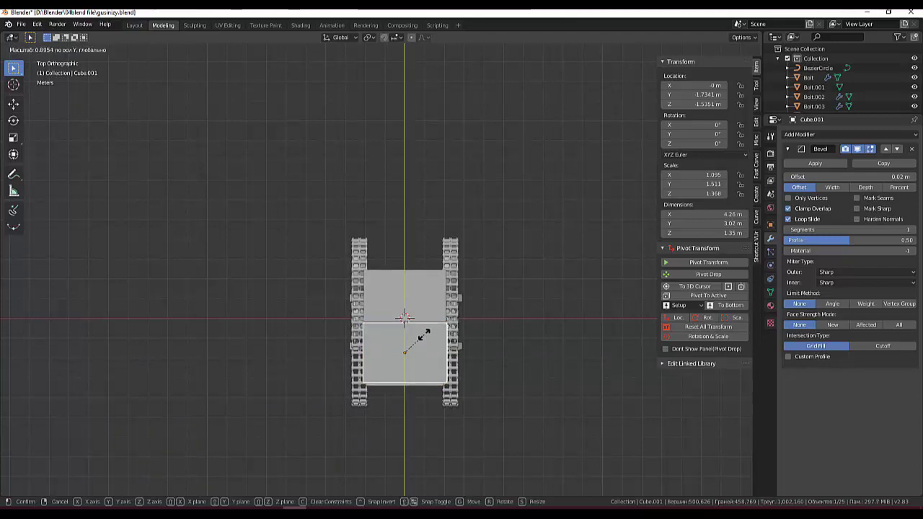
click(424, 336)
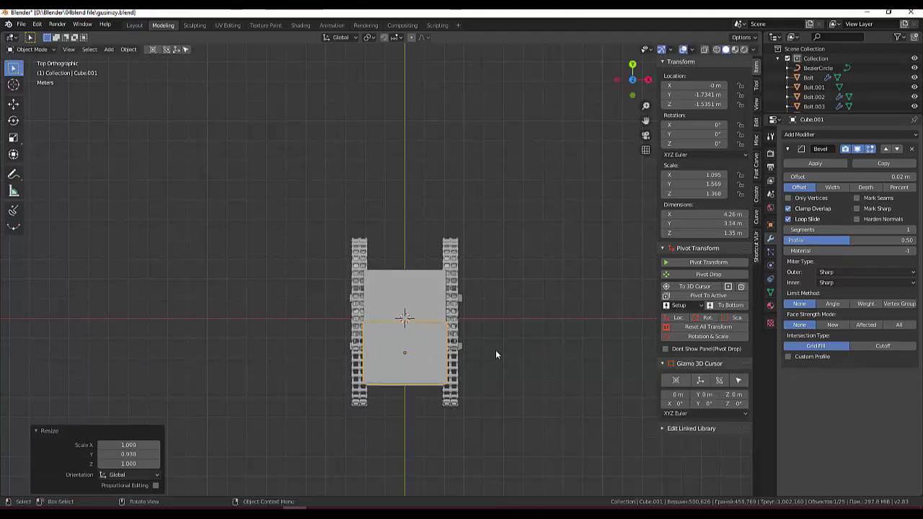
middle_drag(495, 349, 390, 245)
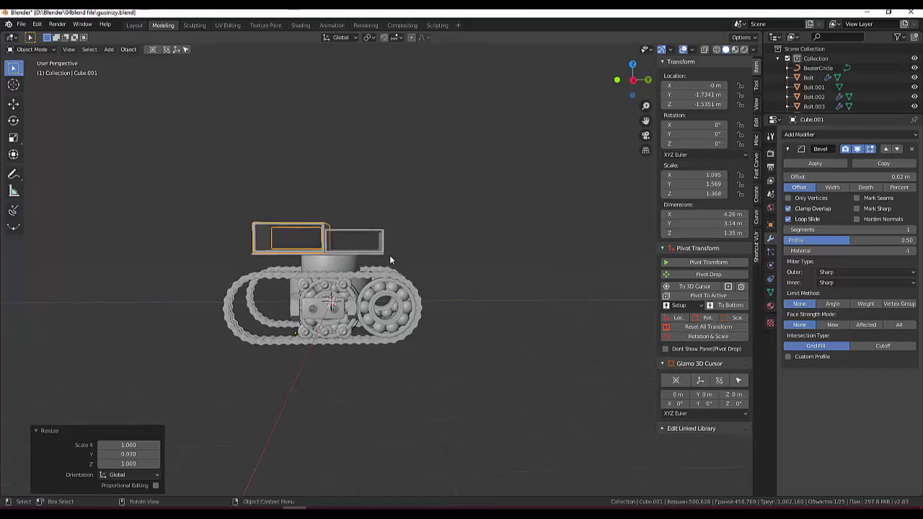
Step: In right view, nudge Cube.001 to about Y −1.77, Z −1.54 m beside the first tube
key(KP_3)
scroll(277, 265, up, 5)
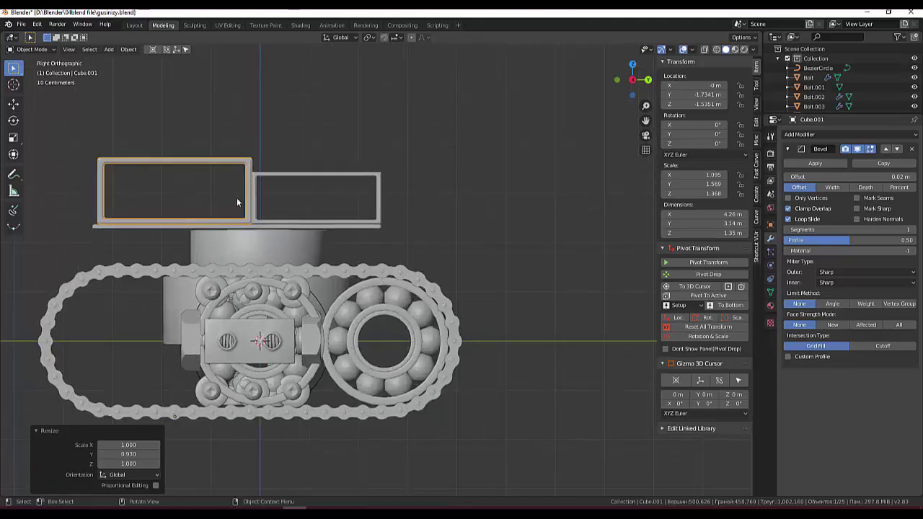
click(246, 167)
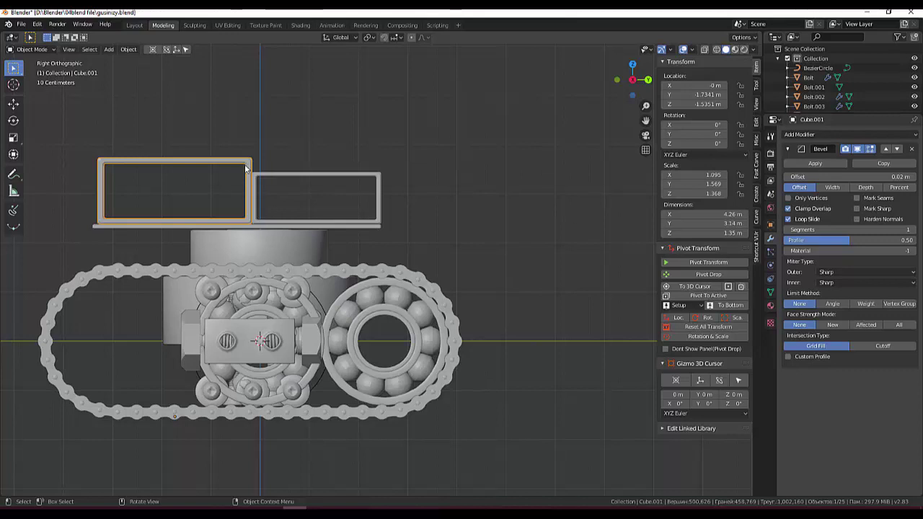
key(g)
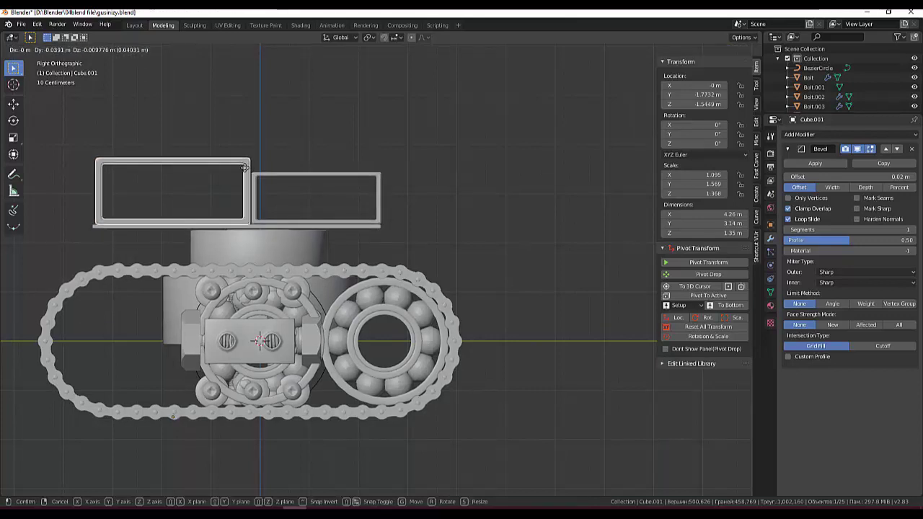
click(245, 168)
click(269, 178)
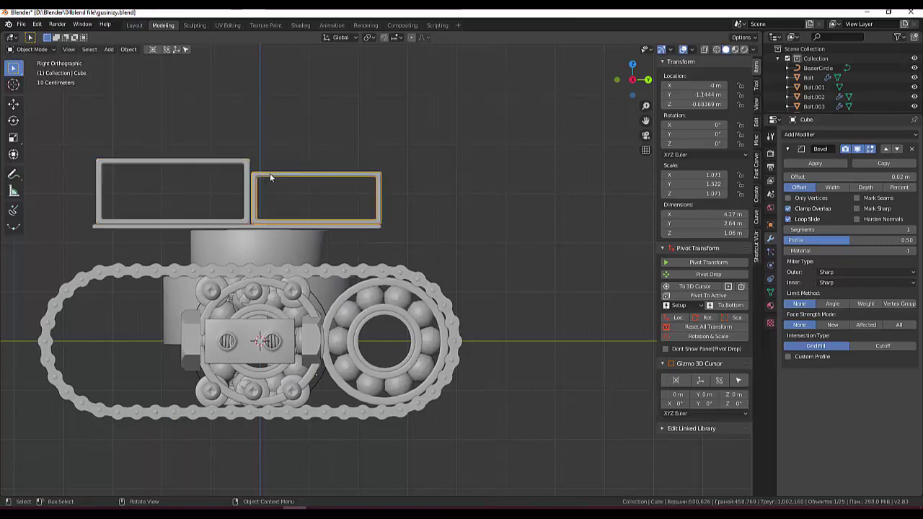
key(g)
click(269, 177)
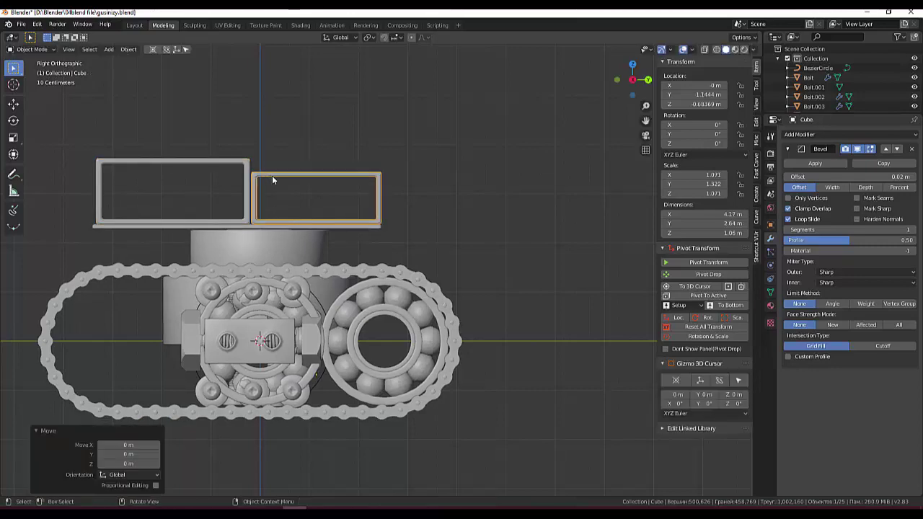
click(508, 246)
mouse_move(526, 262)
middle_down()
mouse_move(440, 295)
mouse_move(338, 277)
mouse_move(402, 335)
middle_up()
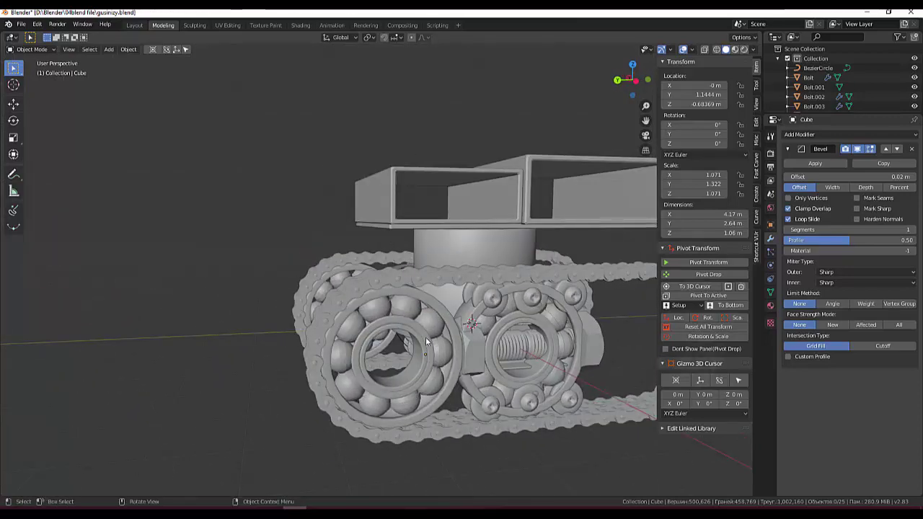
Step: Duplicate the bearing wheel as Cylinder.015, moving it 5.43 m along Y to the track's other end
click(426, 342)
scroll(434, 345, down, 3)
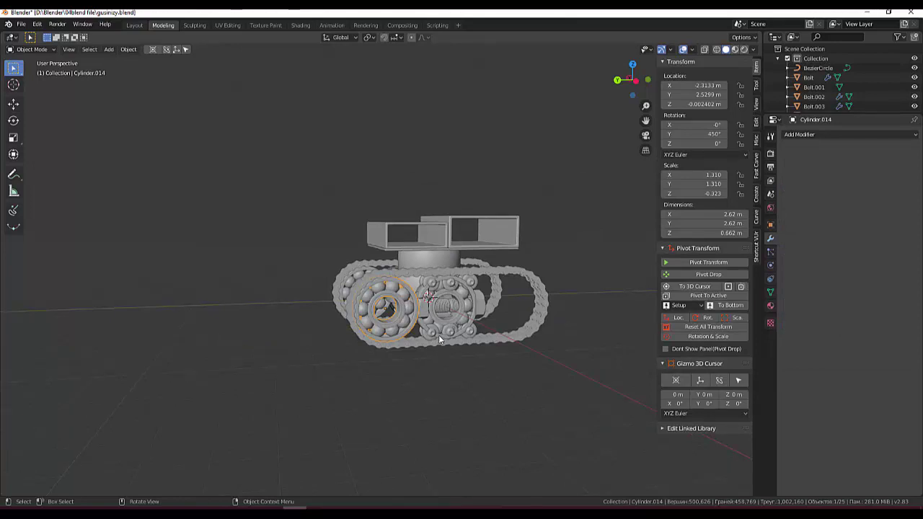
key(KP_3)
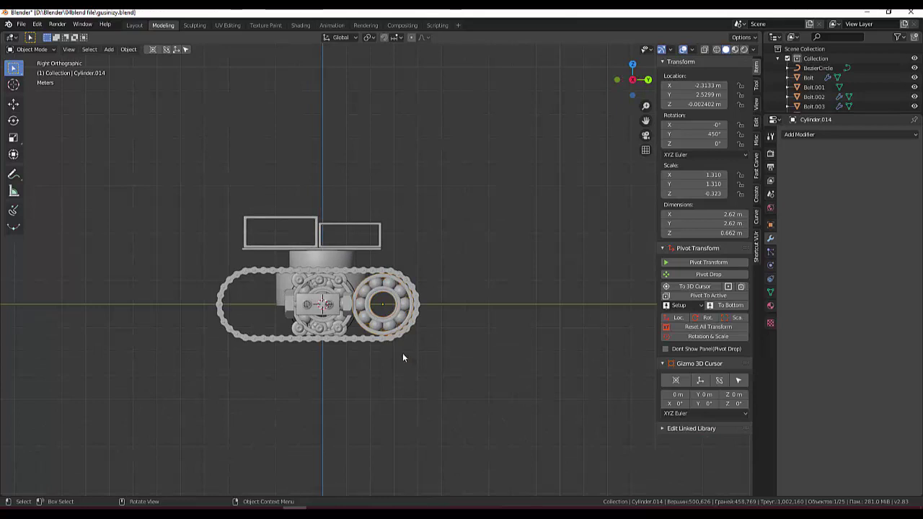
key(shift)
key(shift+d)
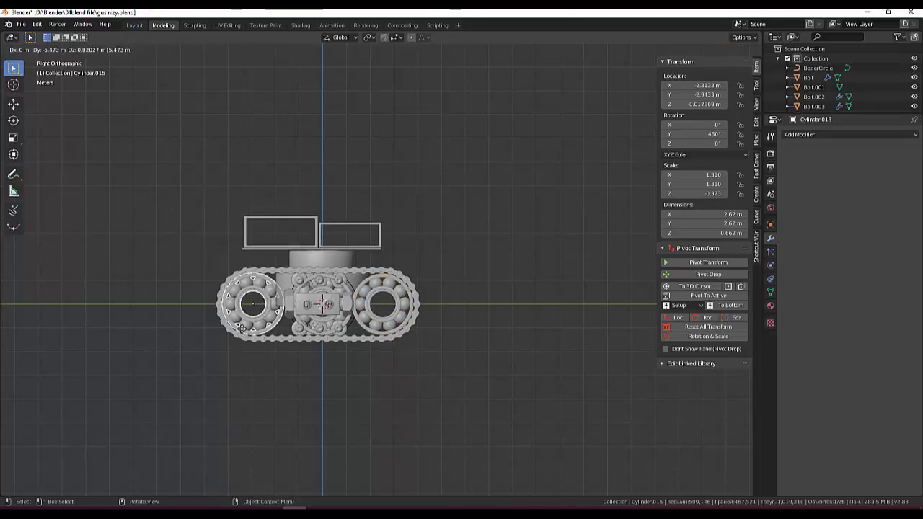
key(y)
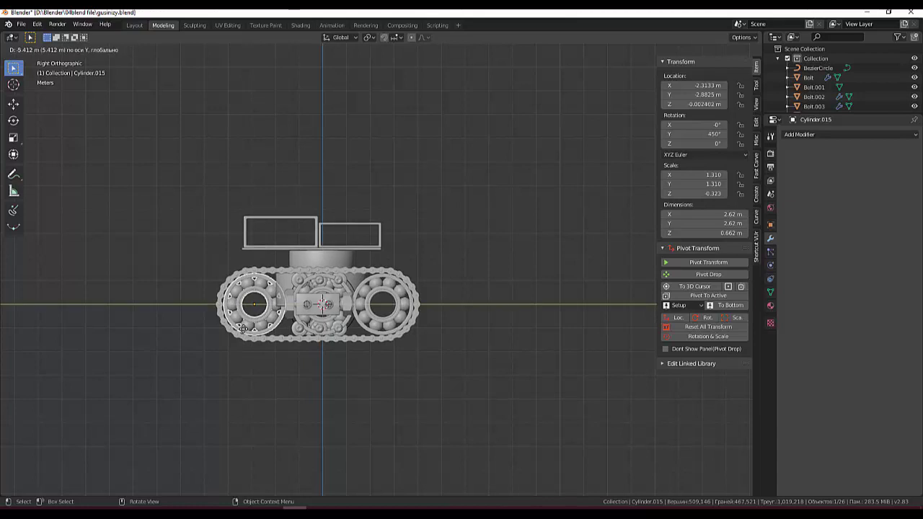
key(y)
key(y)
key(y)
key(y)
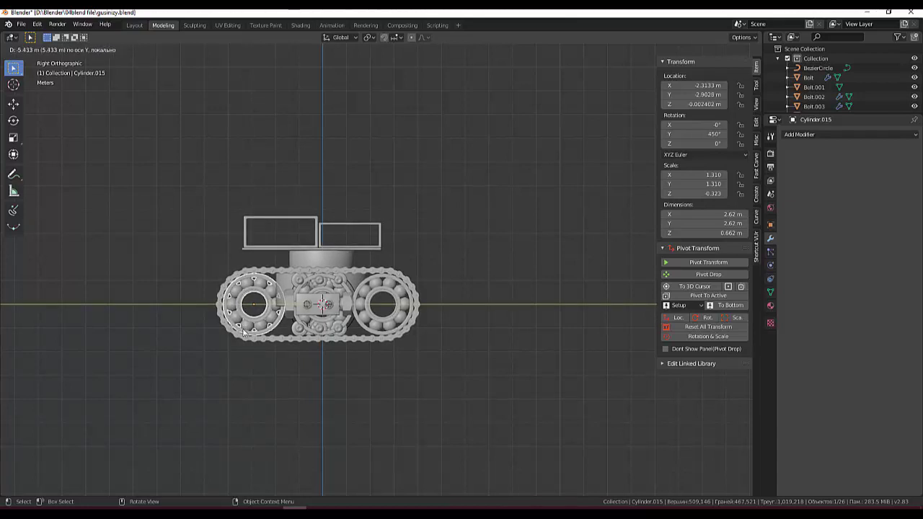
click(243, 329)
mouse_move(536, 323)
middle_down()
mouse_move(486, 359)
mouse_move(263, 320)
mouse_move(237, 342)
middle_up()
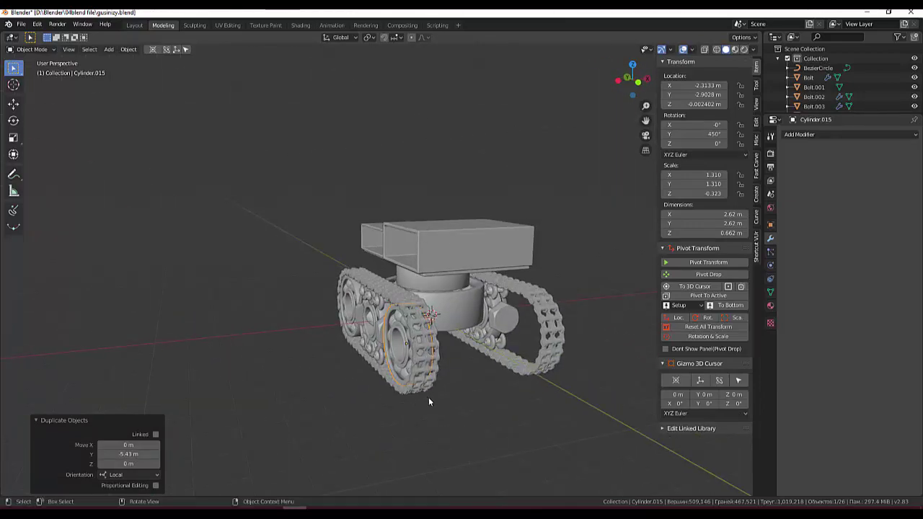
middle_drag(428, 402, 490, 394)
Step: Set Cylinder.015's origin to the 3D cursor and add a Mirror modifier
click(128, 49)
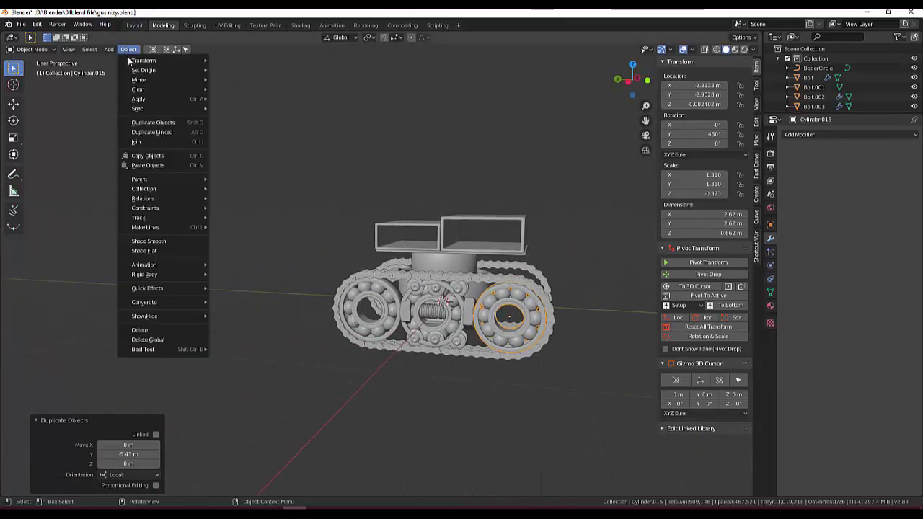
mouse_move(143, 70)
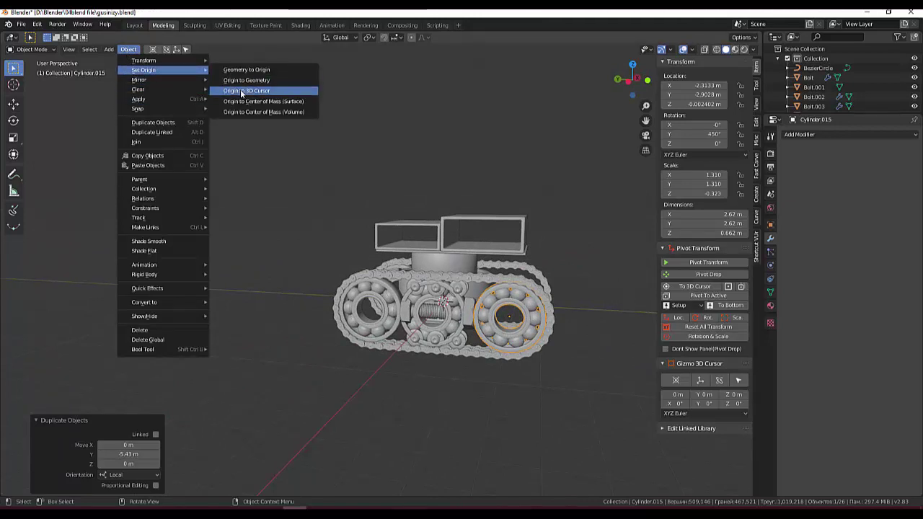
click(242, 93)
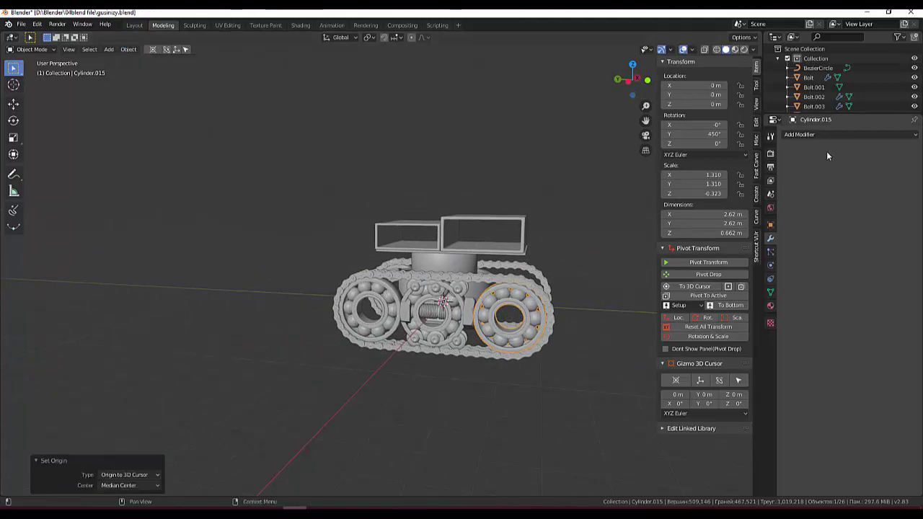
click(803, 135)
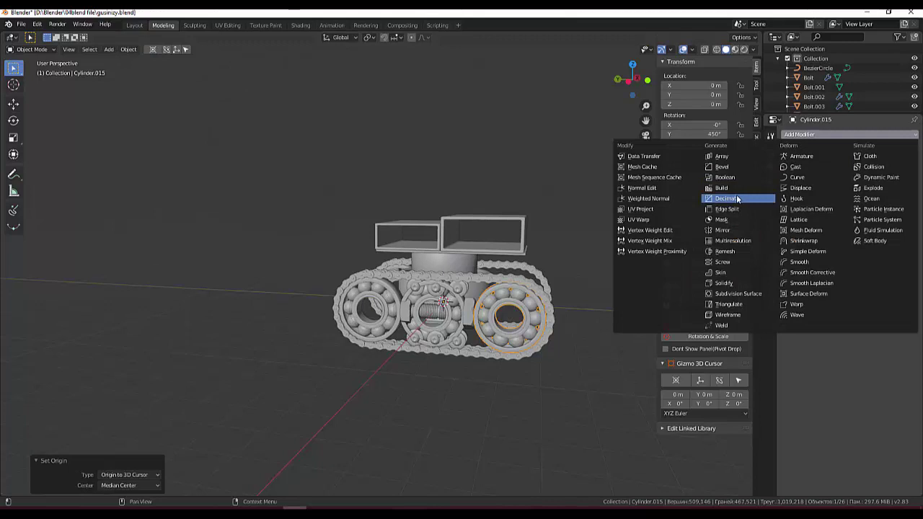
click(724, 233)
middle_drag(389, 296, 434, 304)
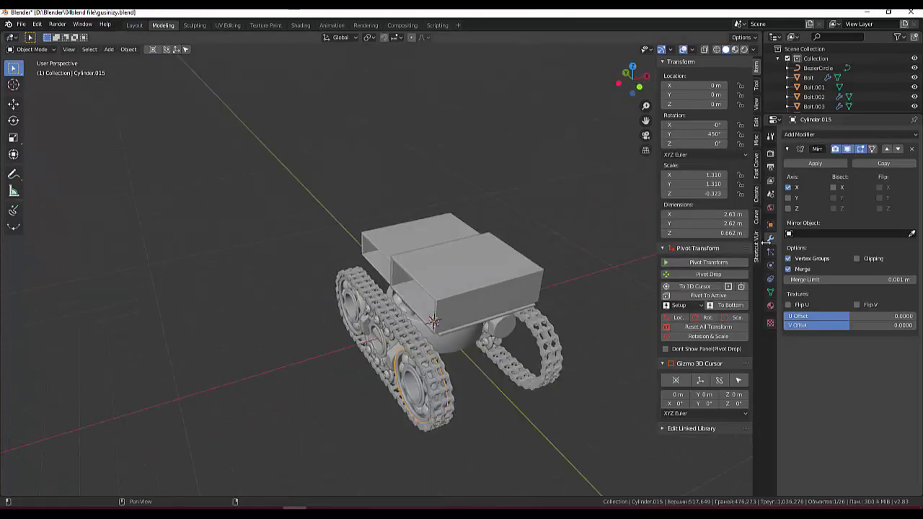
Step: Set the Mirror modifier to the Z axis only, placing a matching bearing opposite
click(788, 199)
click(788, 199)
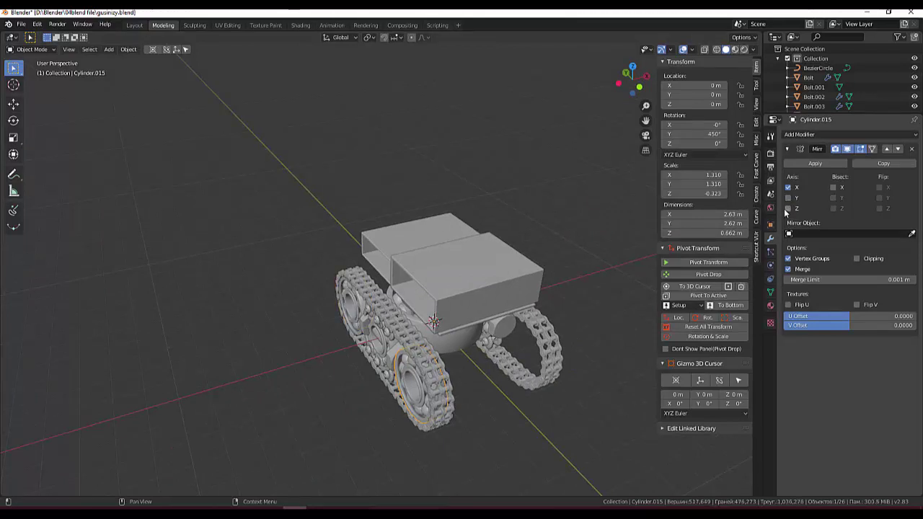
click(788, 209)
mouse_move(627, 332)
middle_down()
mouse_move(633, 325)
mouse_move(620, 327)
middle_up()
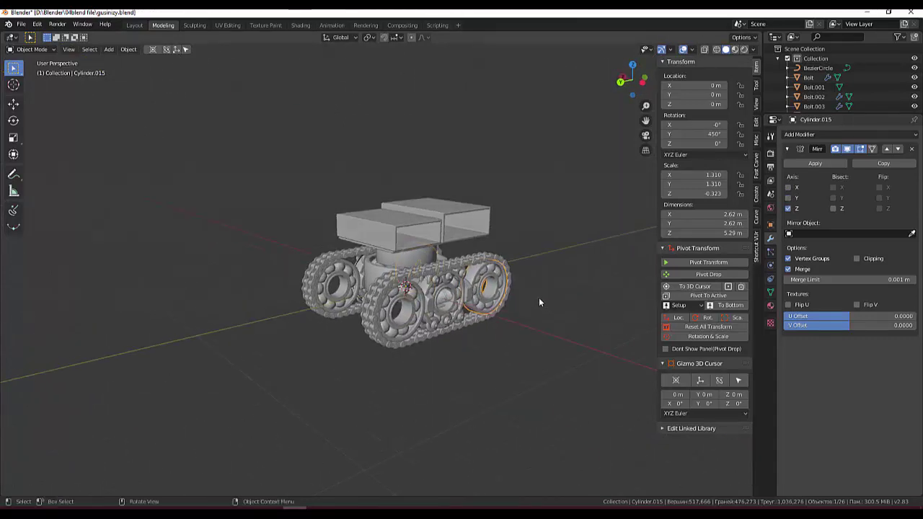
mouse_move(539, 301)
middle_down()
mouse_move(528, 284)
mouse_move(599, 283)
mouse_move(533, 283)
middle_up()
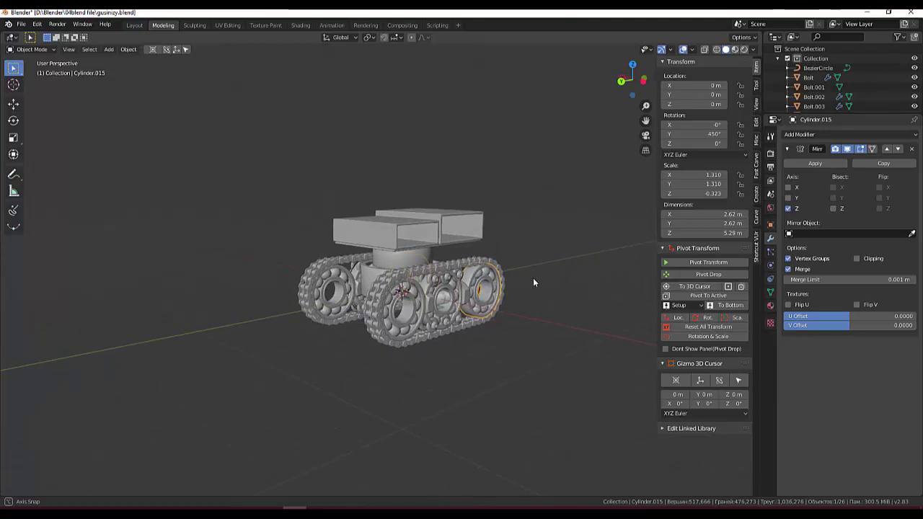
mouse_move(533, 379)
middle_down()
mouse_move(656, 379)
mouse_move(118, 378)
mouse_move(144, 382)
mouse_move(145, 371)
mouse_move(162, 385)
mouse_move(176, 372)
mouse_move(252, 377)
mouse_move(166, 371)
mouse_move(118, 417)
mouse_move(143, 461)
mouse_move(178, 396)
middle_up()
mouse_move(316, 344)
middle_down()
mouse_move(433, 306)
mouse_move(436, 317)
middle_up()
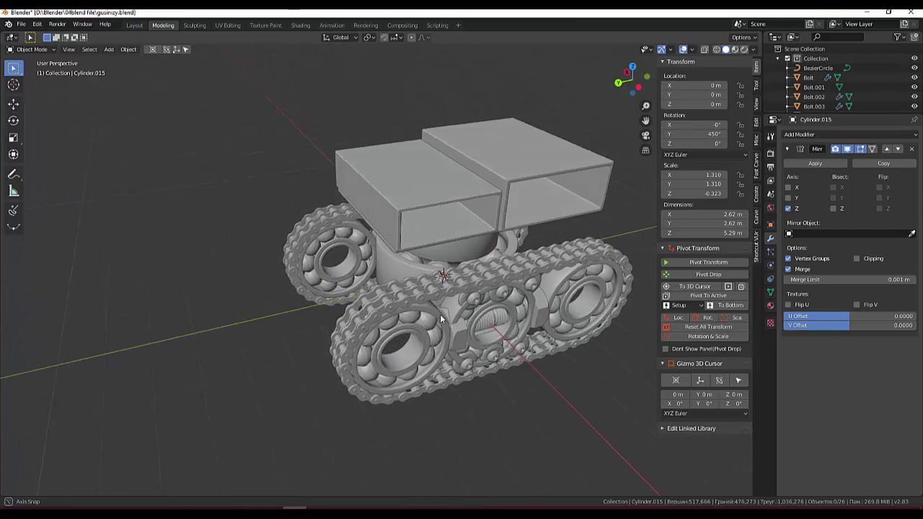
scroll(386, 316, down, 3)
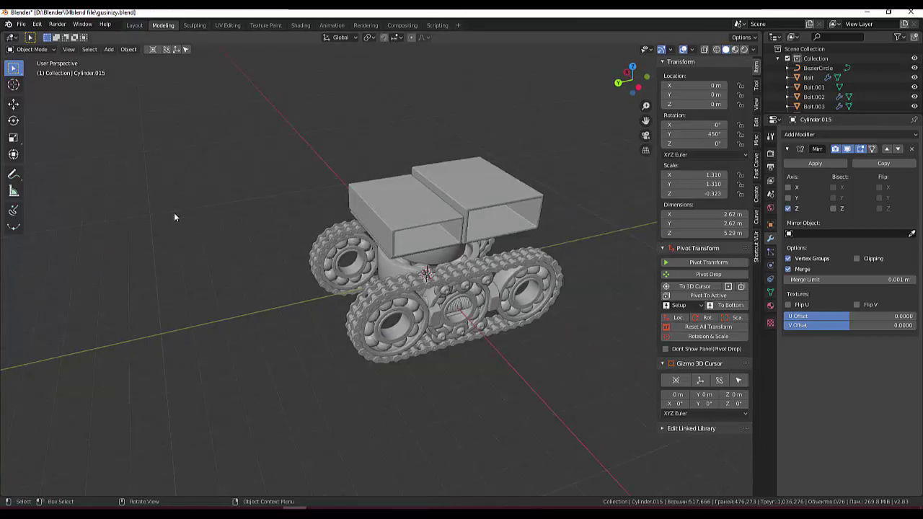
scroll(478, 238, up, 1)
scroll(478, 238, up, 1)
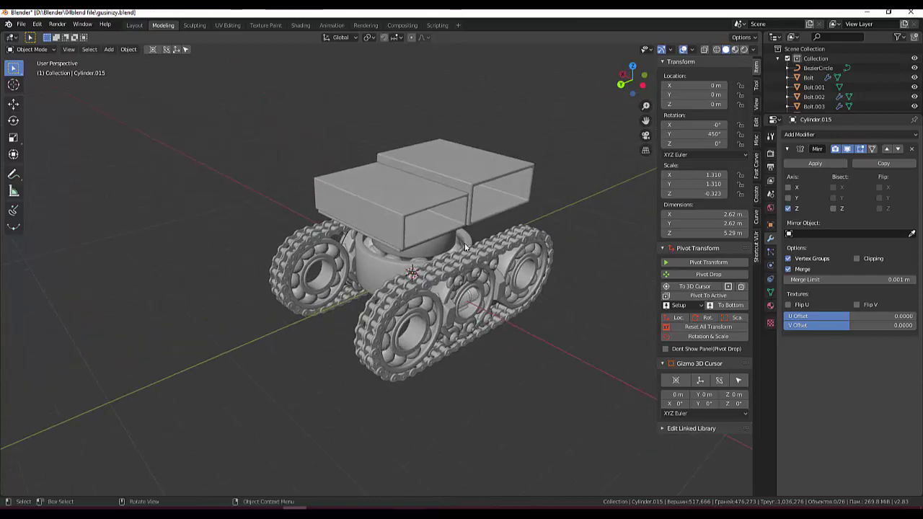
scroll(479, 252, up, 1)
scroll(479, 264, up, 1)
shift+middle_drag(479, 264, 478, 271)
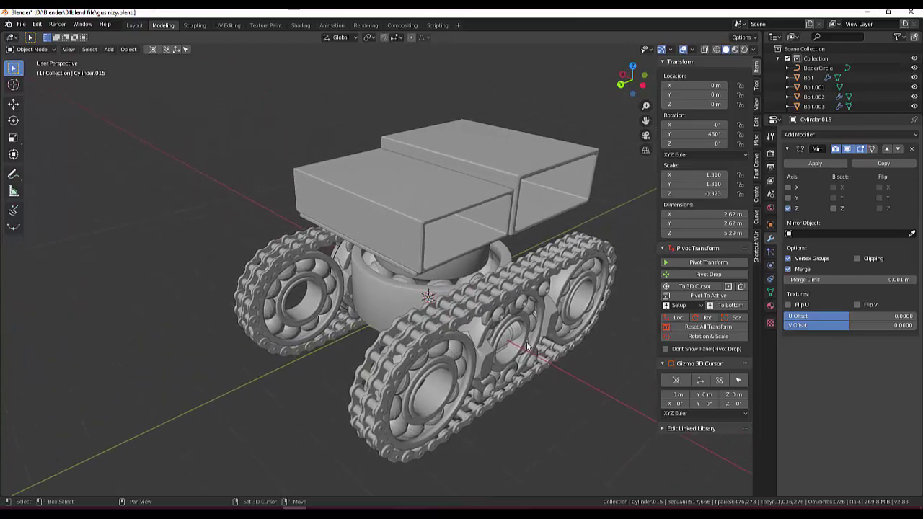